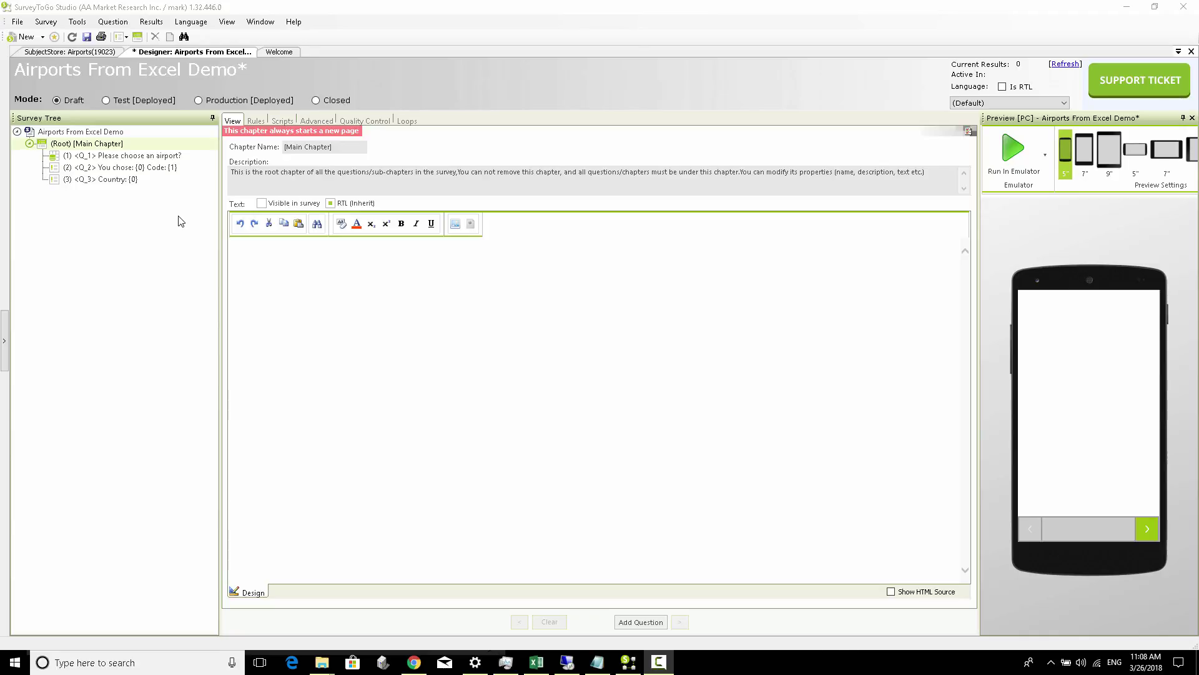
# Review the Airports subject store's columns and the existing "Please choose an airport?" question in the survey designer.
pyautogui.click(94, 52)
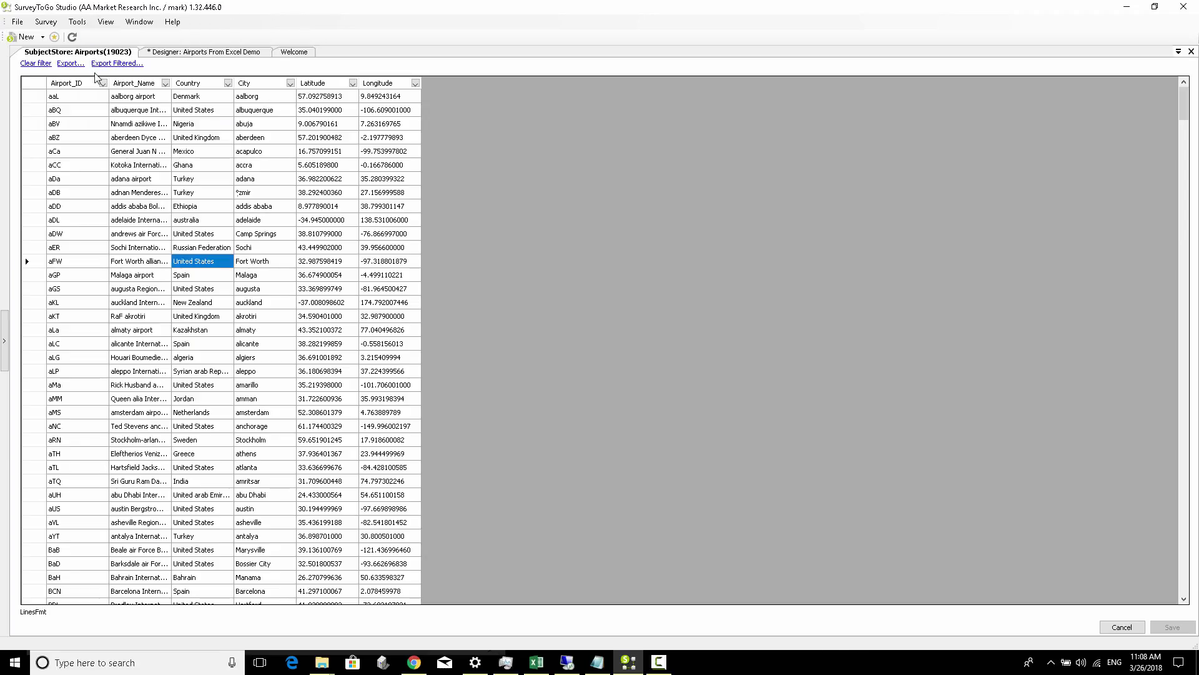
pyautogui.click(85, 86)
pyautogui.click(196, 53)
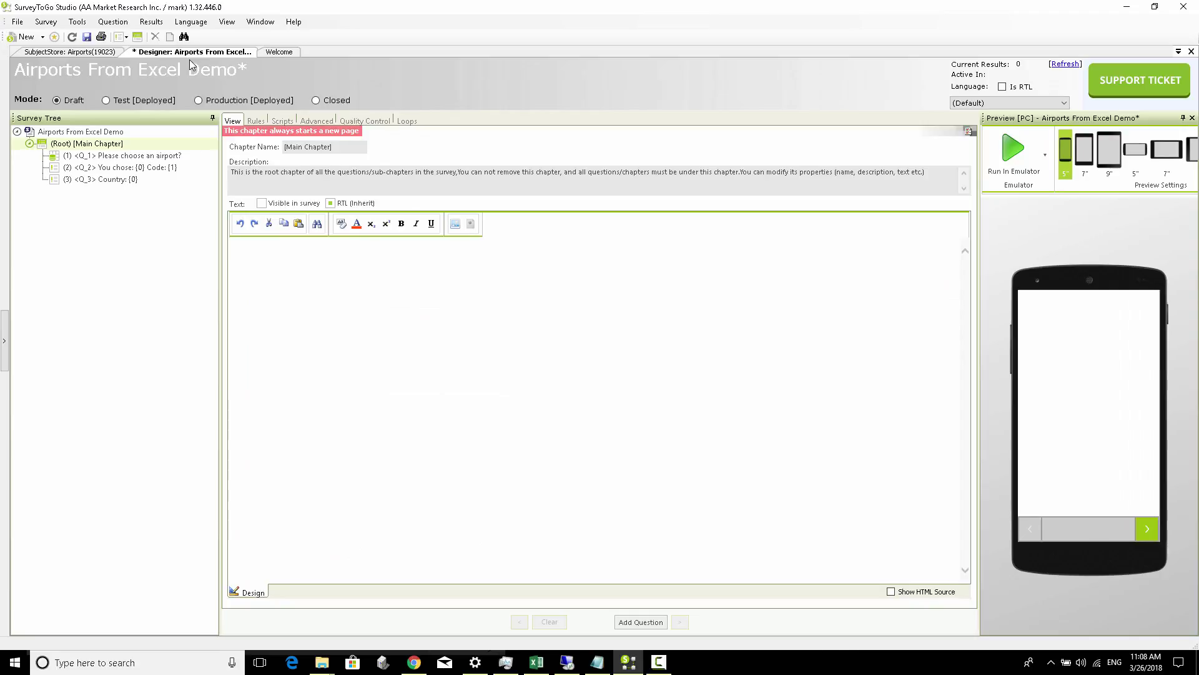
pyautogui.click(177, 157)
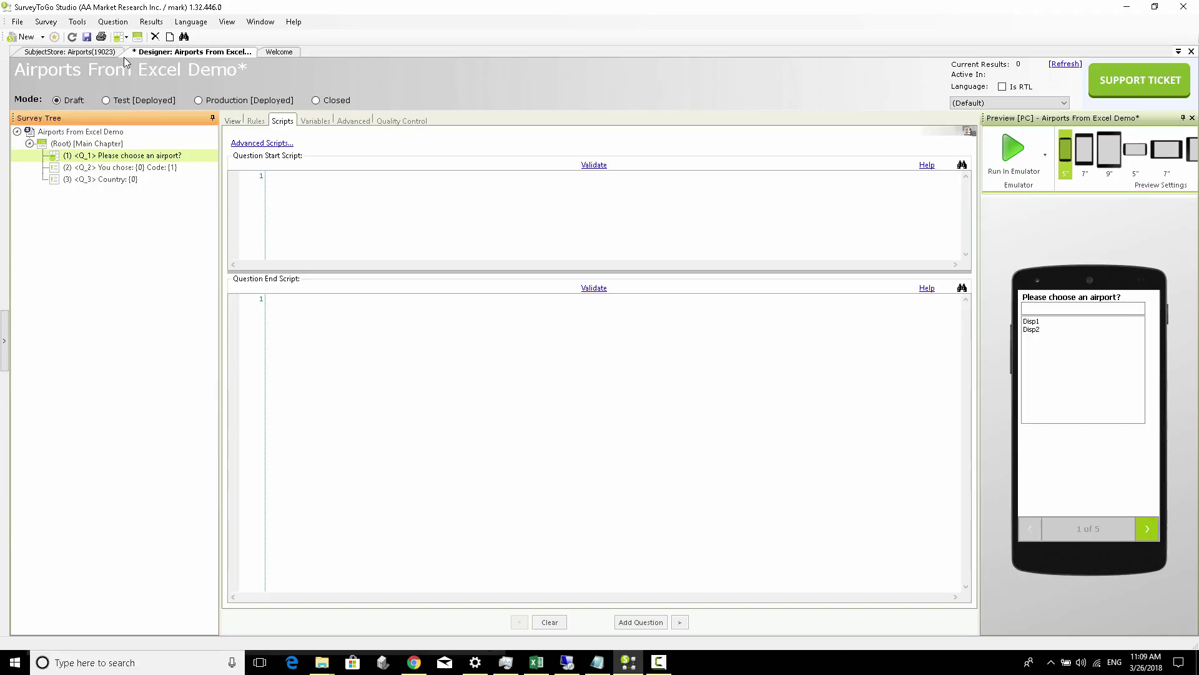
pyautogui.press('alt')
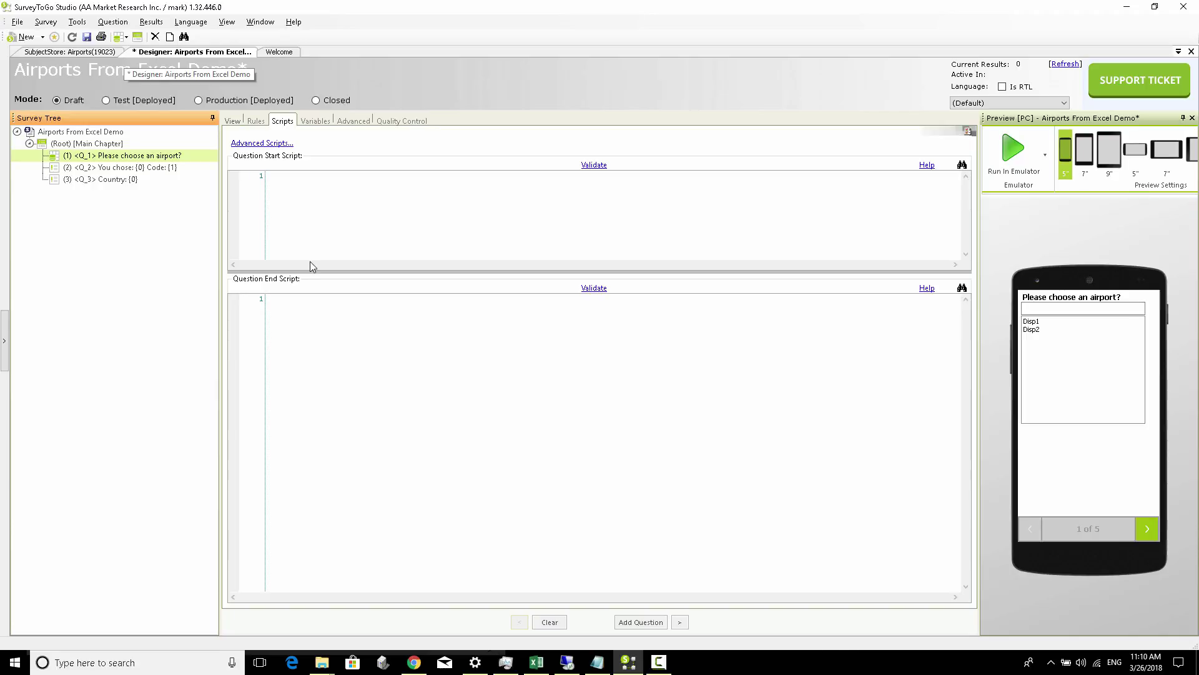
# Add a new list source in the advanced settings of the Airports From Excel Demo survey.
pyautogui.click(123, 138)
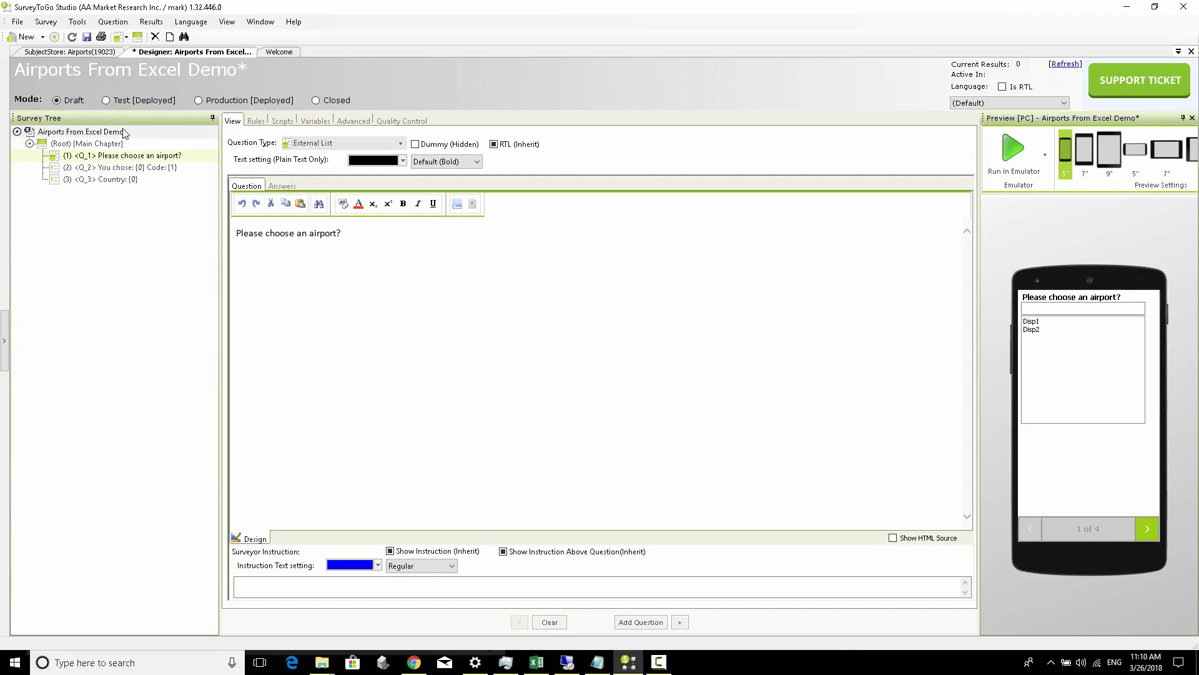
pyautogui.click(123, 133)
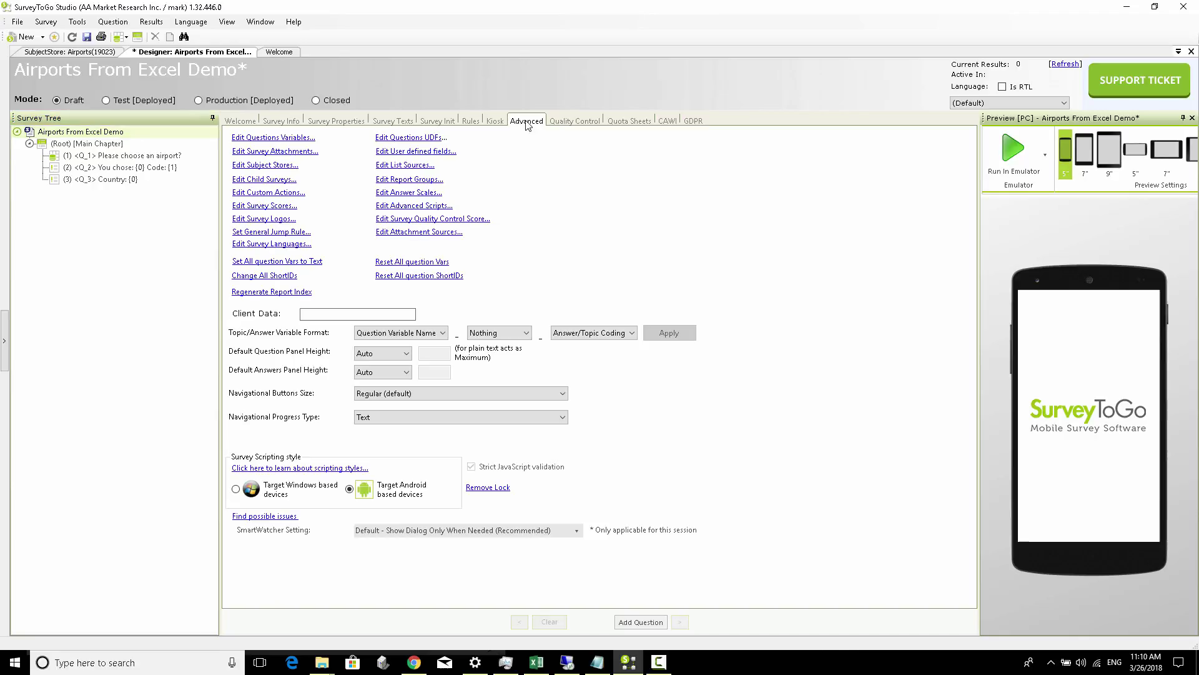
pyautogui.click(415, 167)
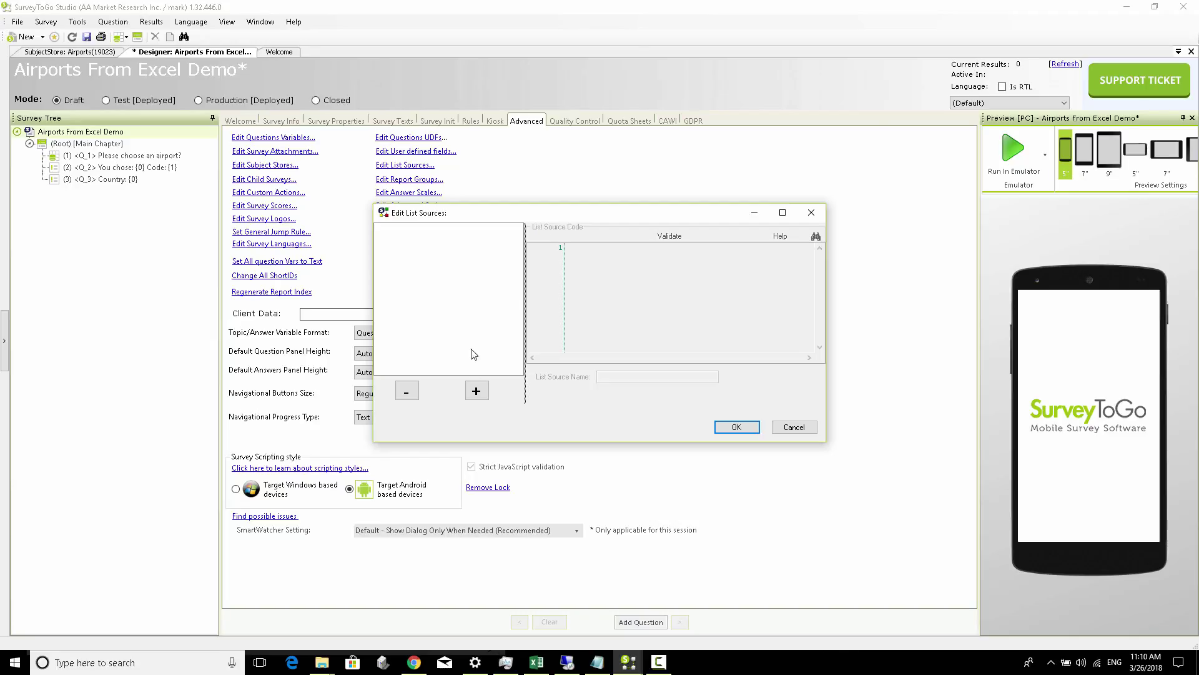
pyautogui.click(477, 392)
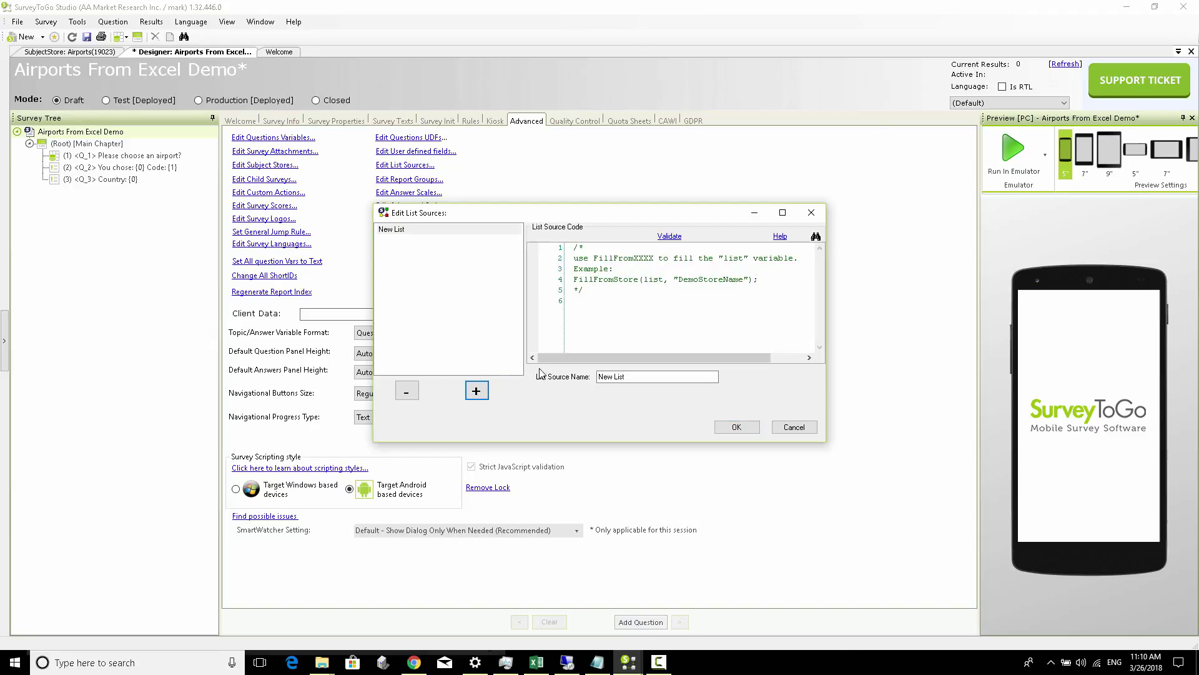
# Name the list source Countries and replace its code with a FillFromStore call on Airports: Country as text, value and group-by; empty where and order; default group-by false.
pyautogui.moveTo(636, 375); pyautogui.dragTo(563, 367)
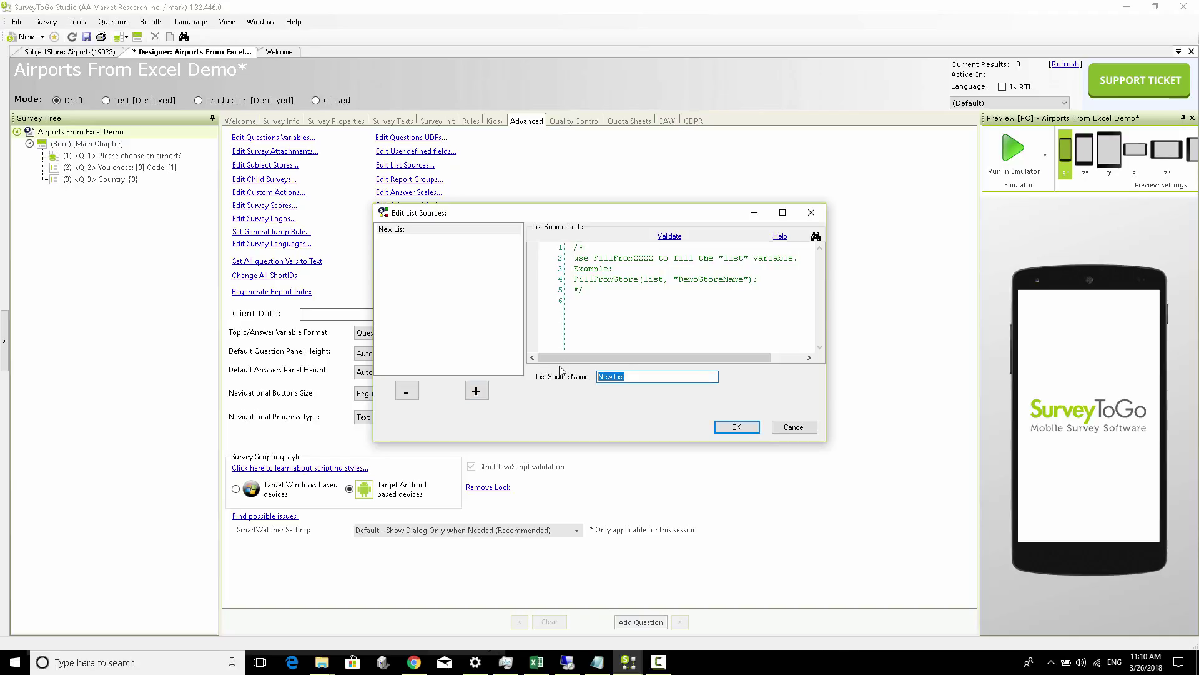
pyautogui.write('C')
pyautogui.write('ountries')
pyautogui.moveTo(600, 300); pyautogui.dragTo(566, 237)
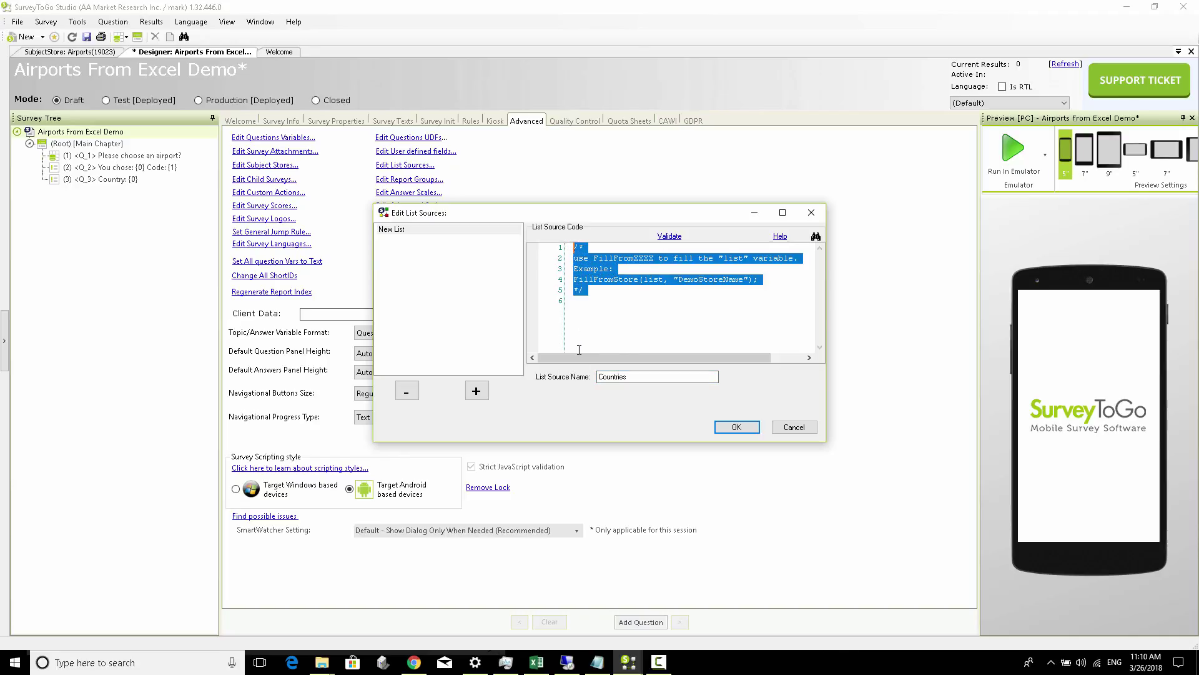
pyautogui.write('FillFromStore(     list,     "Airports",     // Store Name     "Country",  // Text Field     "Country",  // Value Field     "",     // Where     "",     // Order     "Country",  // Group By     false       // Default Group By );')
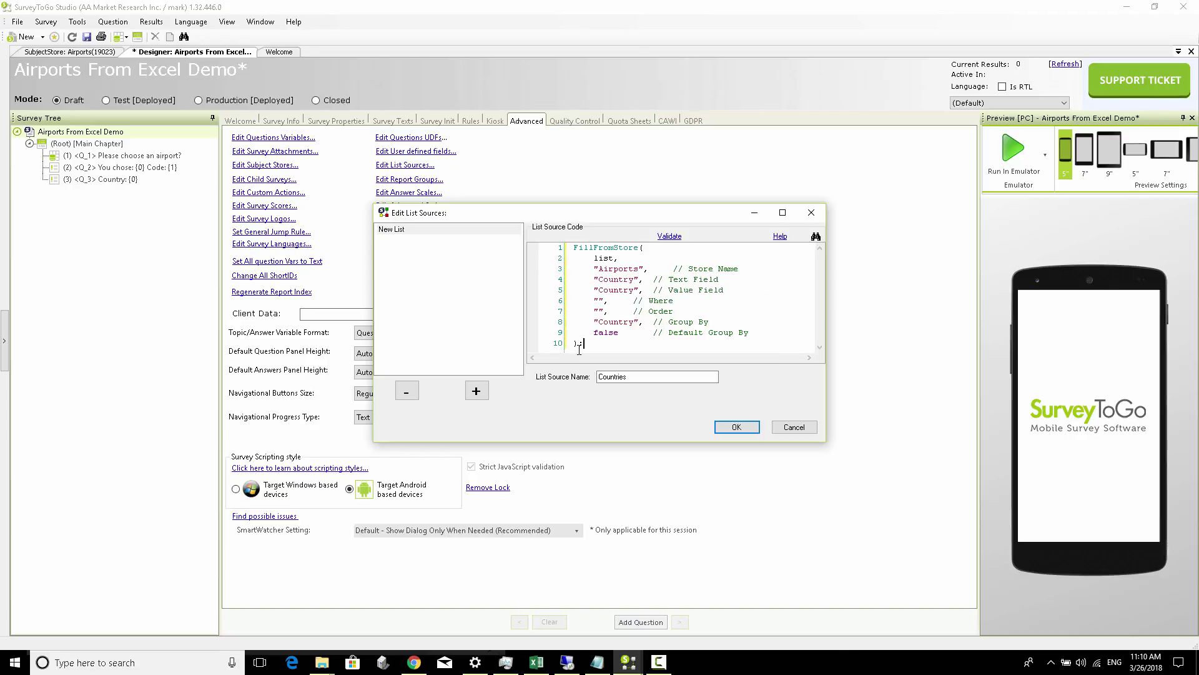
# Examine each FillFromStore argument in the list source code, including store name, text and value fields, where, order and group-by settings.
pyautogui.doubleClick(609, 248)
pyautogui.click(615, 258)
pyautogui.doubleClick(607, 270)
pyautogui.click(609, 269)
pyautogui.moveTo(669, 323); pyautogui.dragTo(712, 326)
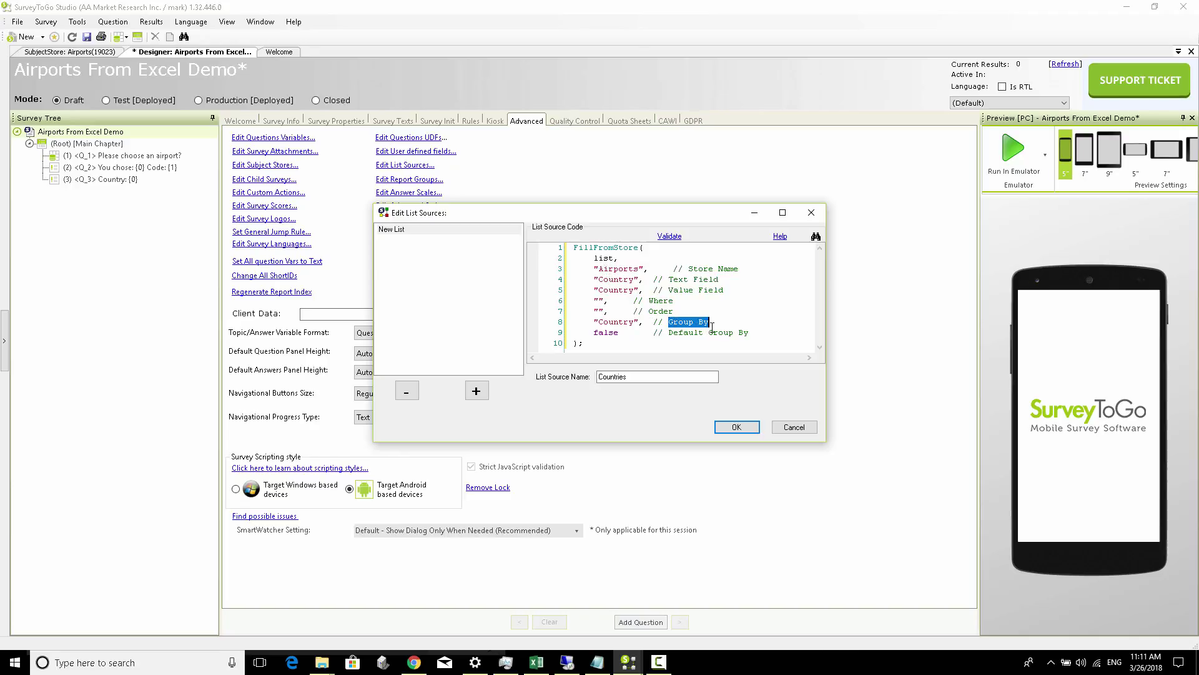
pyautogui.doubleClick(616, 323)
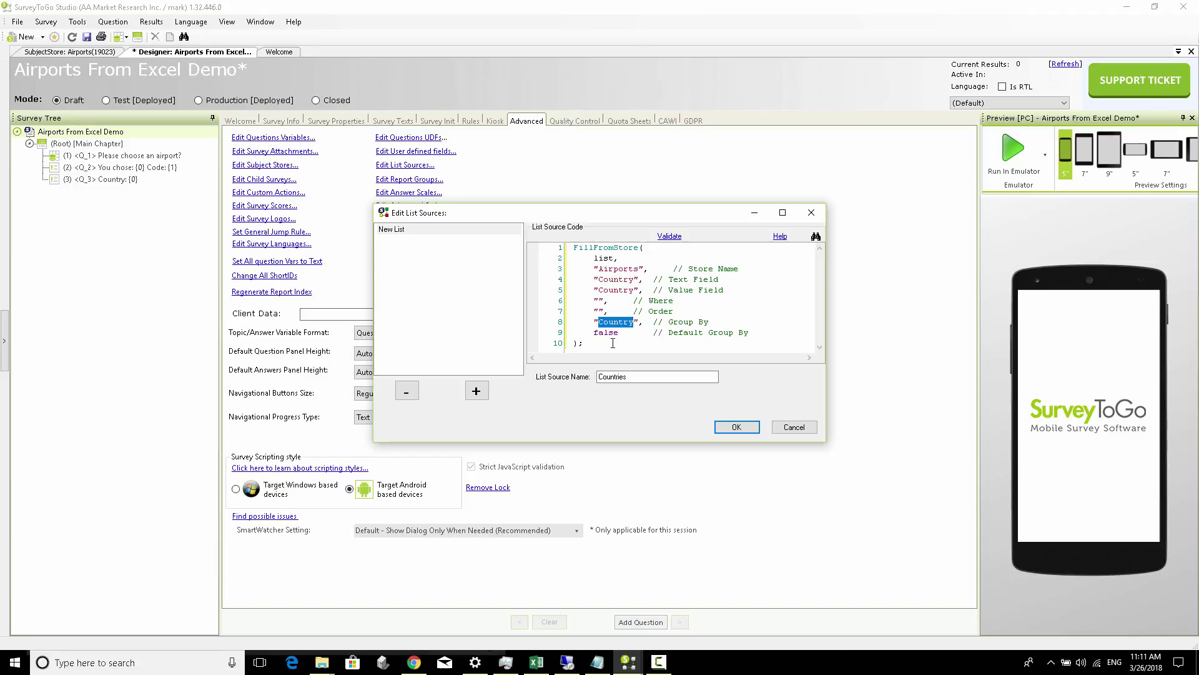
pyautogui.doubleClick(611, 279)
pyautogui.doubleClick(617, 290)
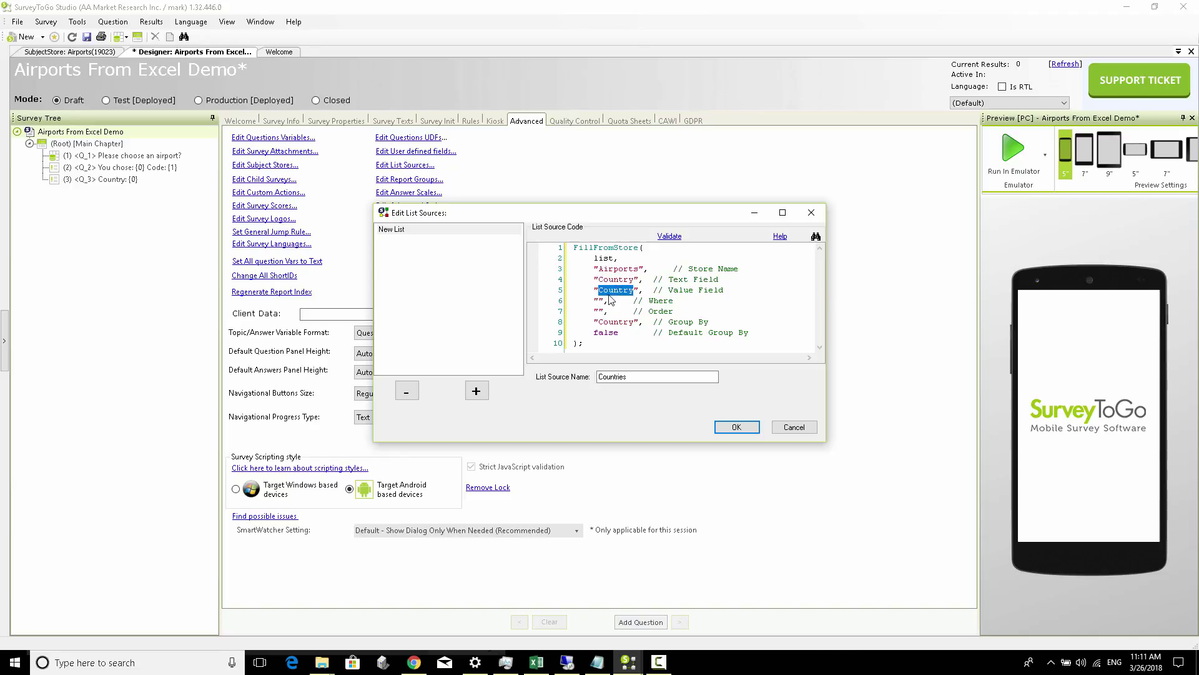
pyautogui.doubleClick(600, 300)
pyautogui.doubleClick(600, 311)
pyautogui.doubleClick(604, 332)
pyautogui.doubleClick(623, 321)
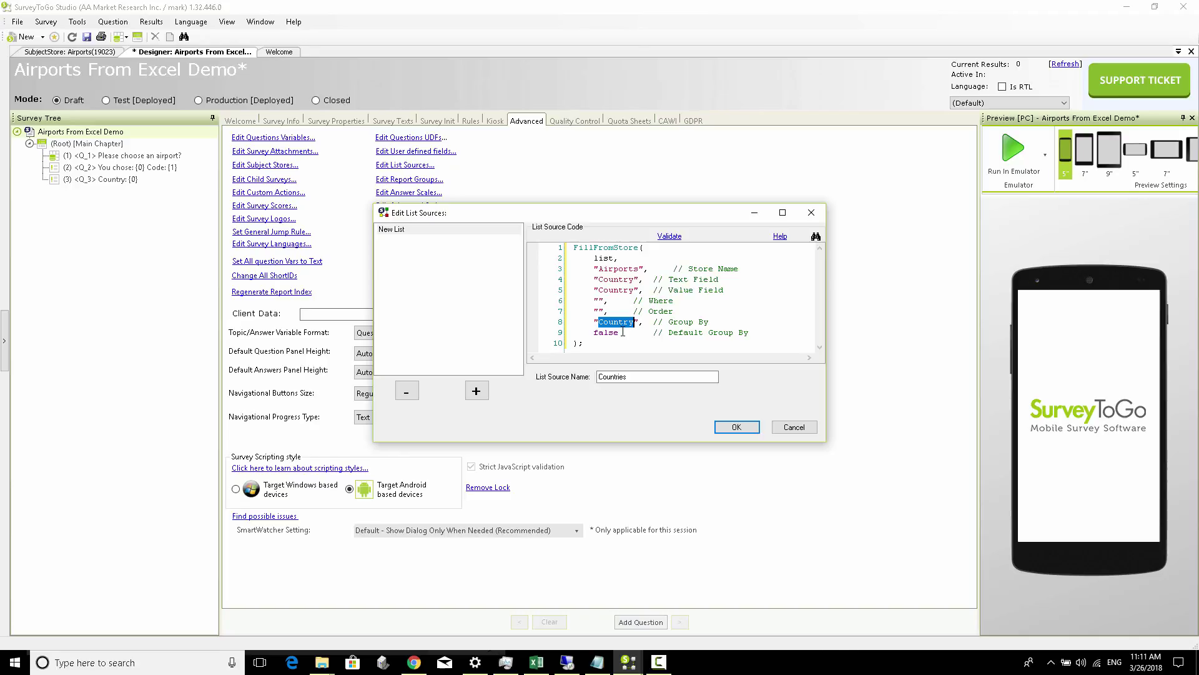
pyautogui.doubleClick(602, 248)
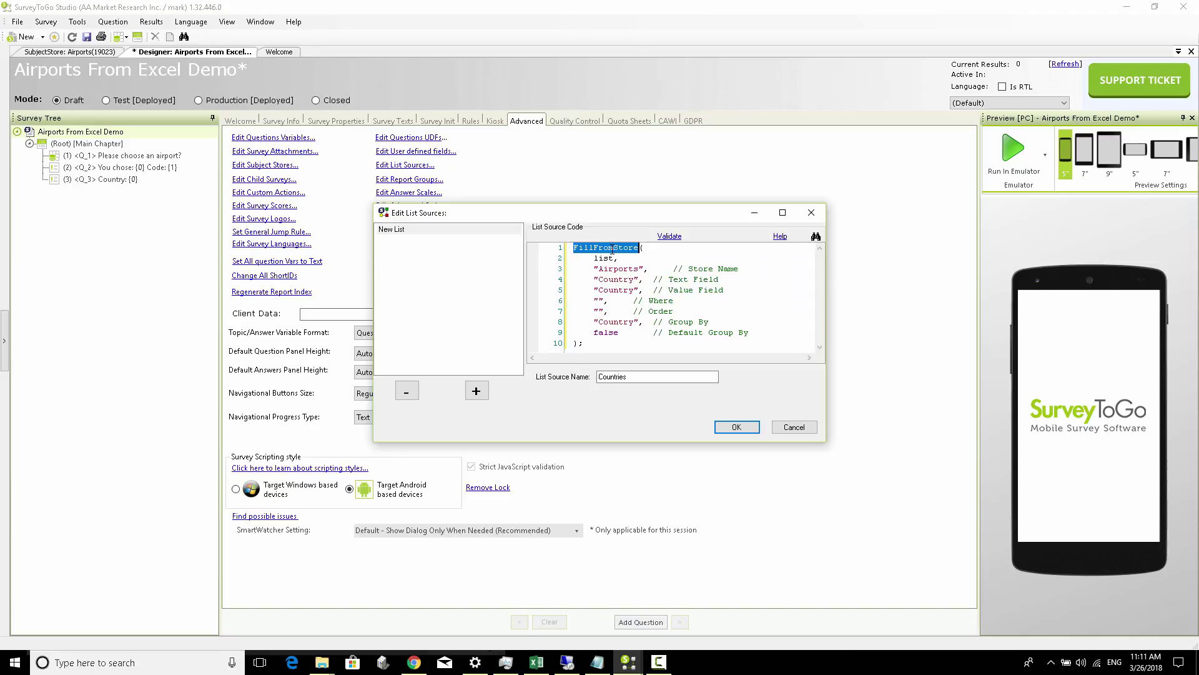
pyautogui.click(604, 290)
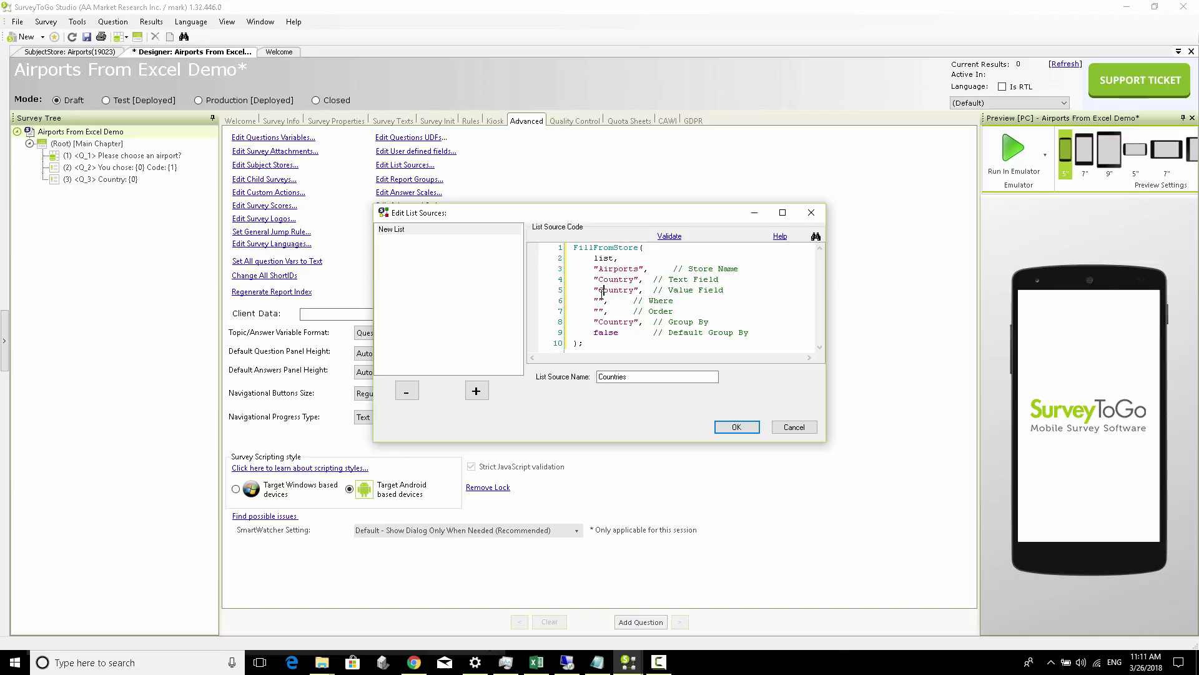
pyautogui.doubleClick(620, 322)
# Confirm the list sources and add an External List question with the text "Choose Country:" at the start of the main chapter.
pyautogui.click(726, 431)
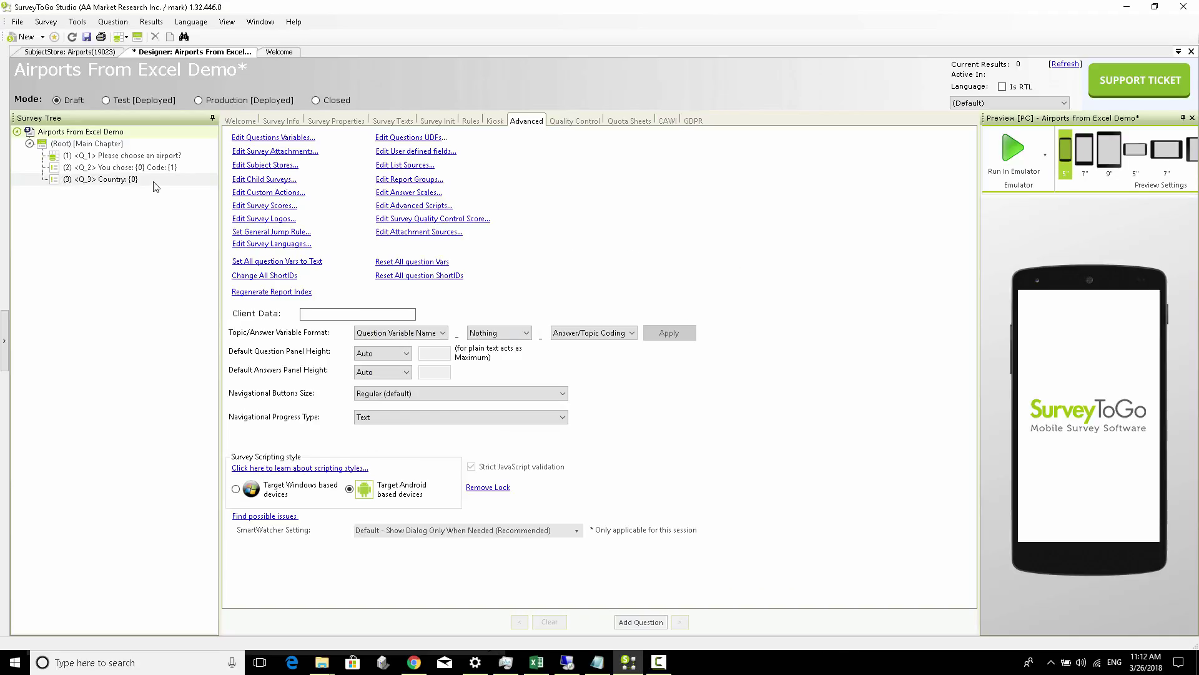
pyautogui.click(117, 146)
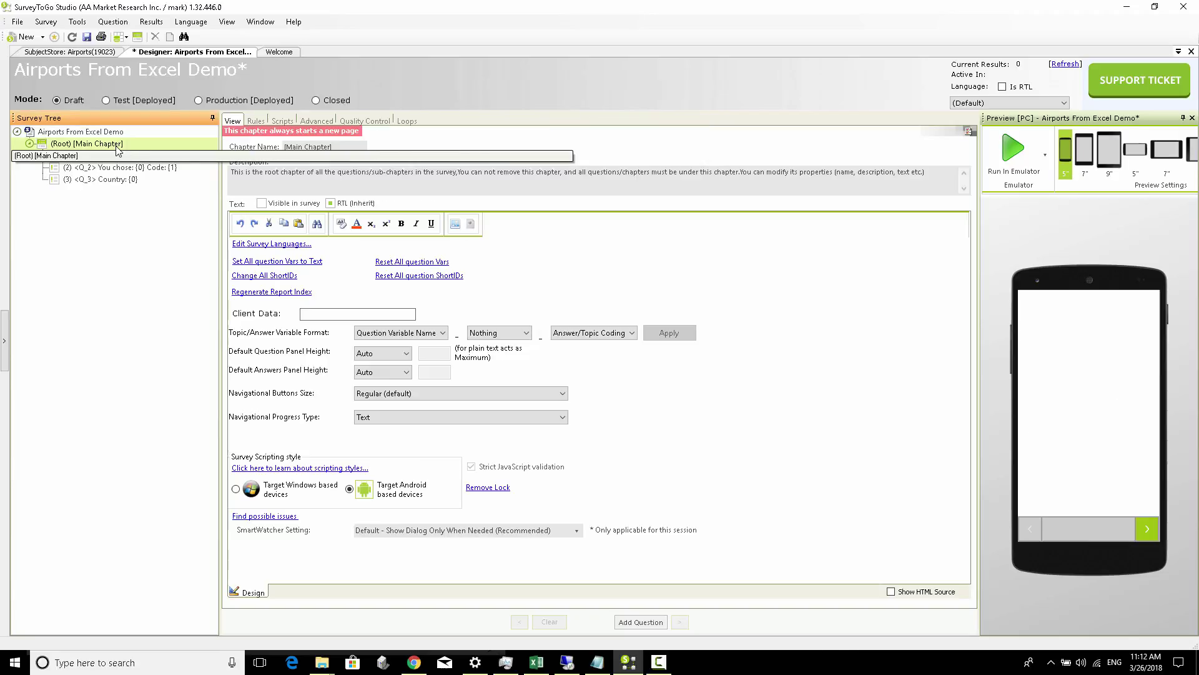
pyautogui.click(640, 622)
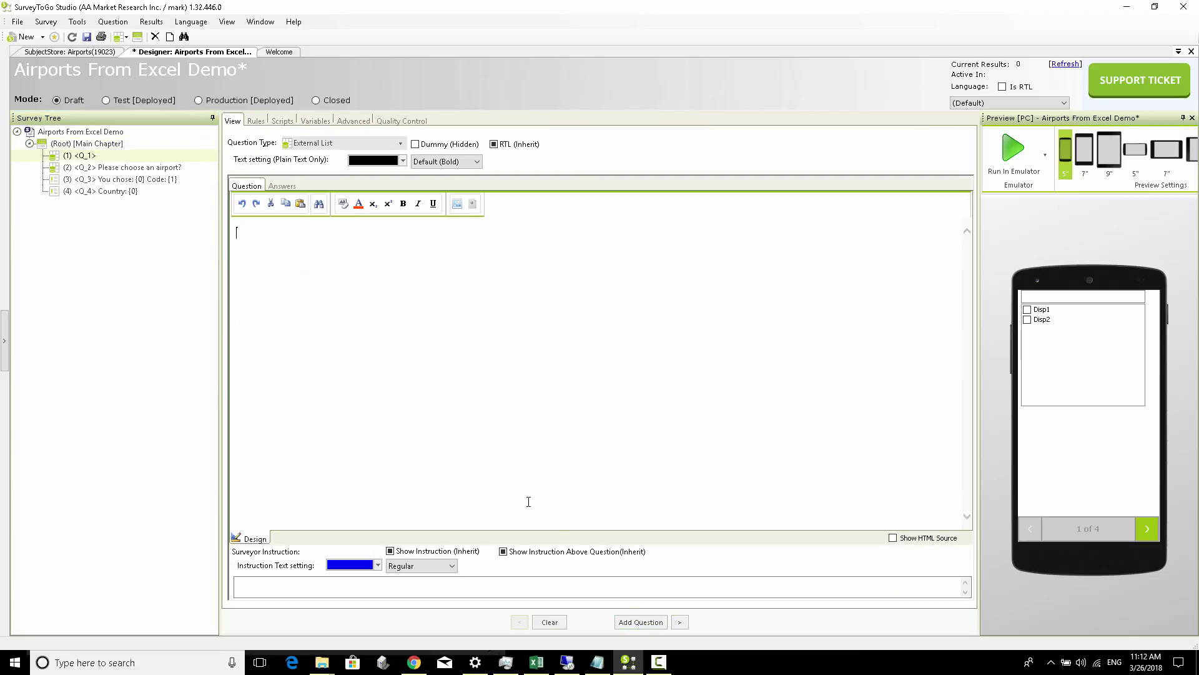
pyautogui.click(307, 145)
pyautogui.scroll(2, 310, 159)
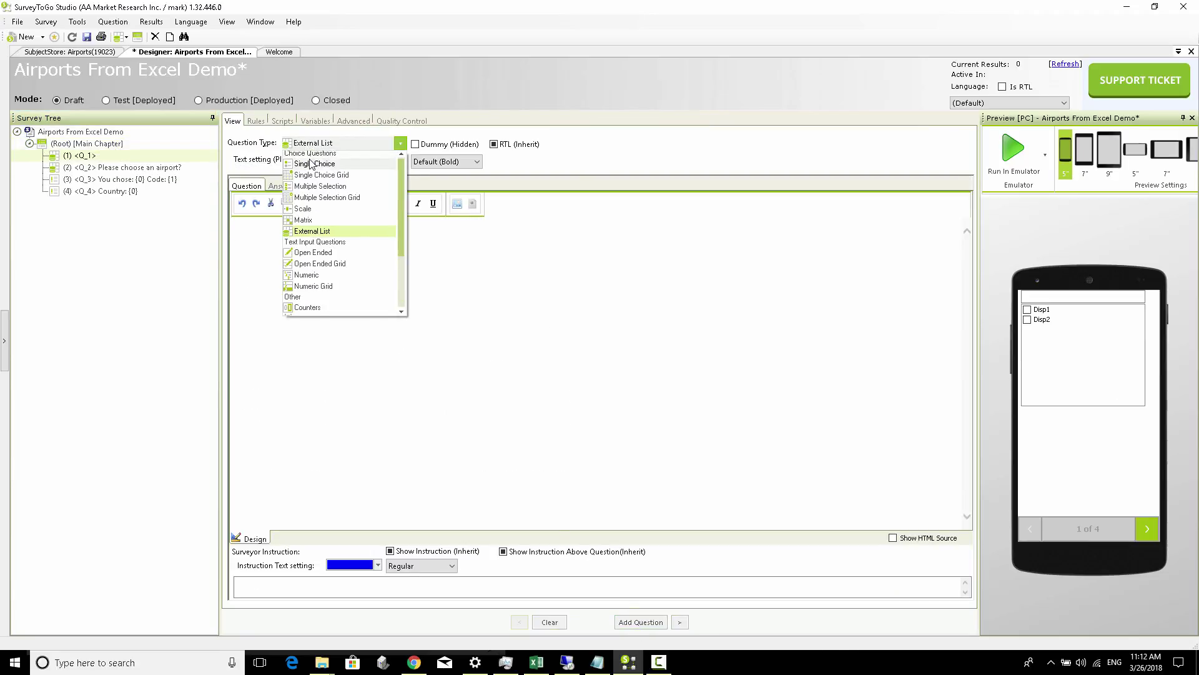
pyautogui.click(327, 235)
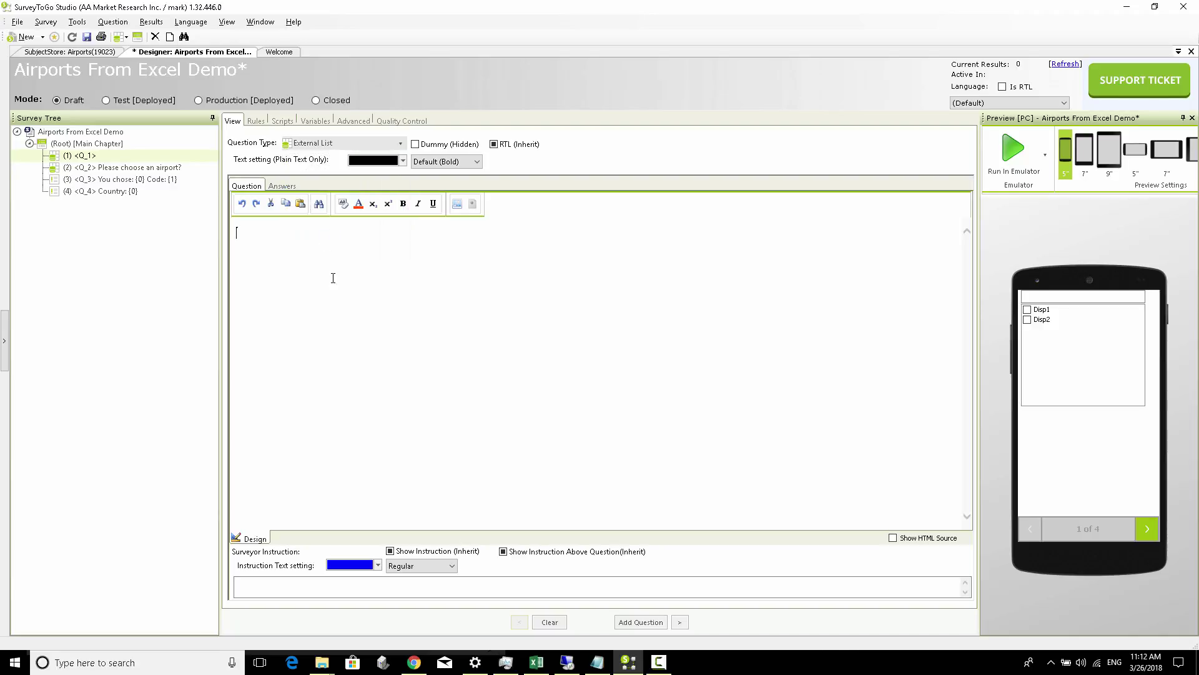
pyautogui.write('Choose Country:')
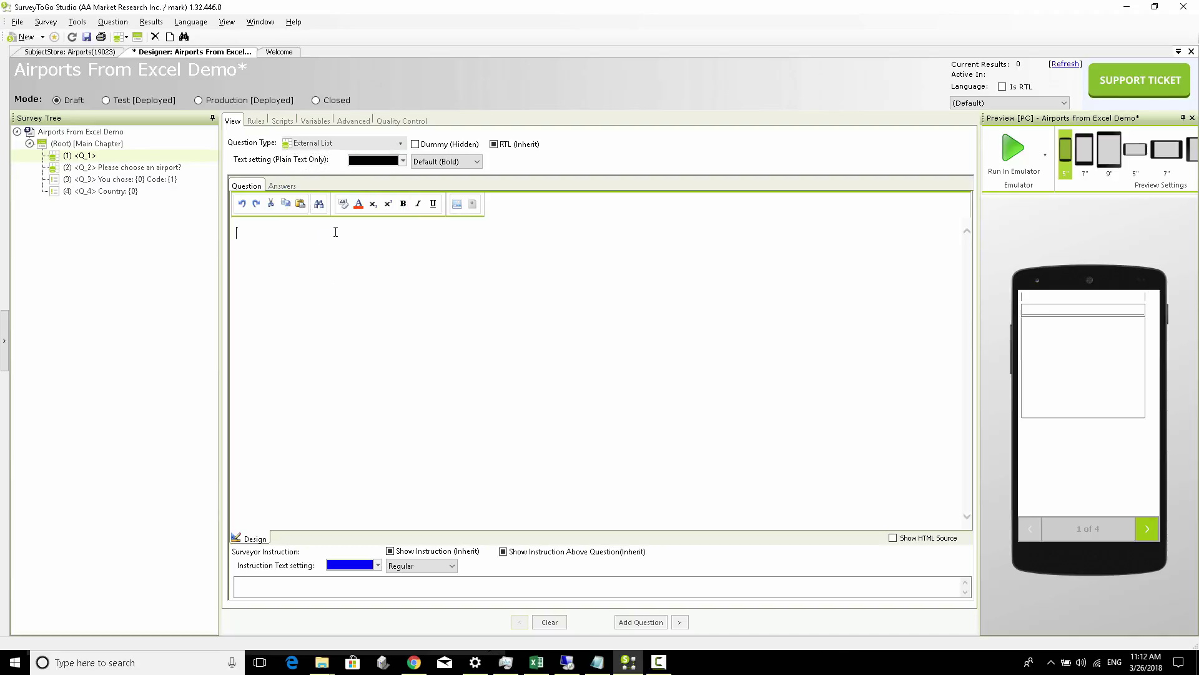
# Set the country question's answers to come from a List Source, using Countries as the source.
pyautogui.click(286, 187)
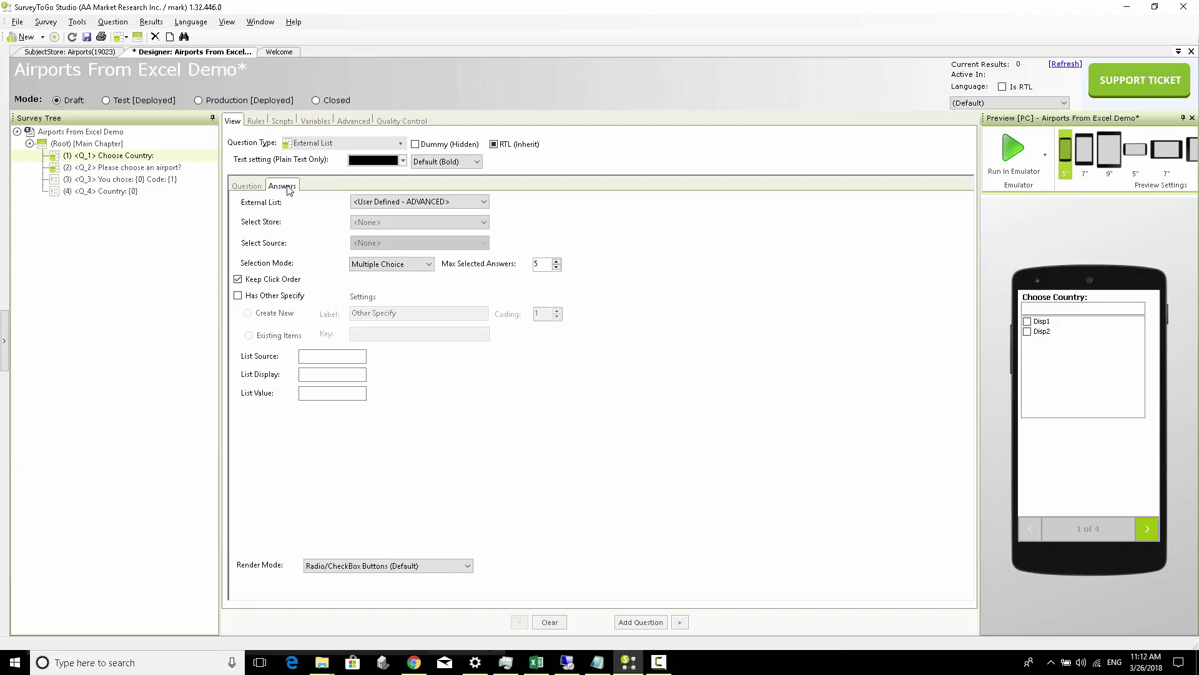
pyautogui.click(382, 203)
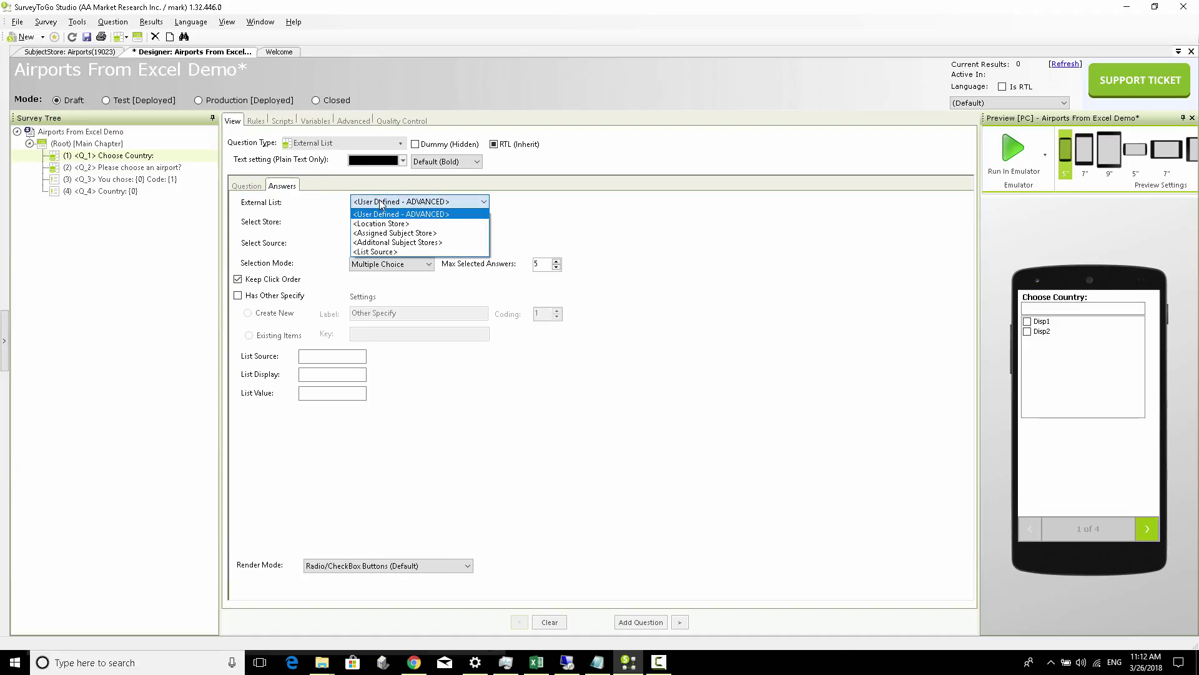
pyautogui.click(391, 253)
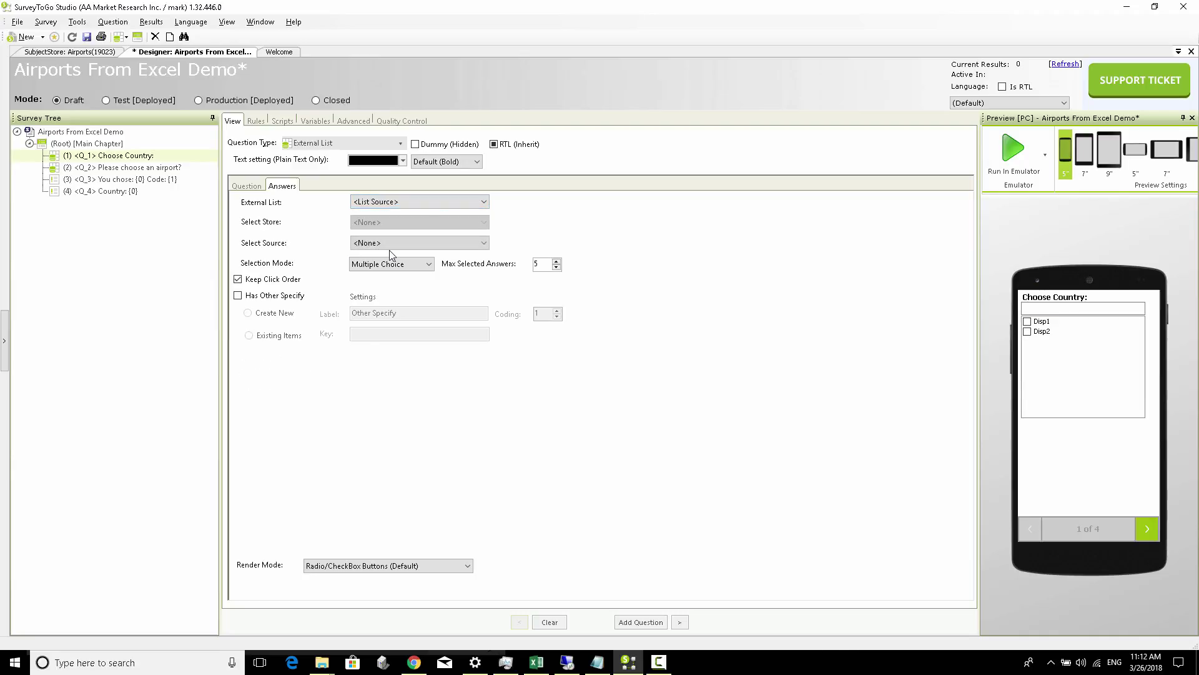
pyautogui.click(363, 247)
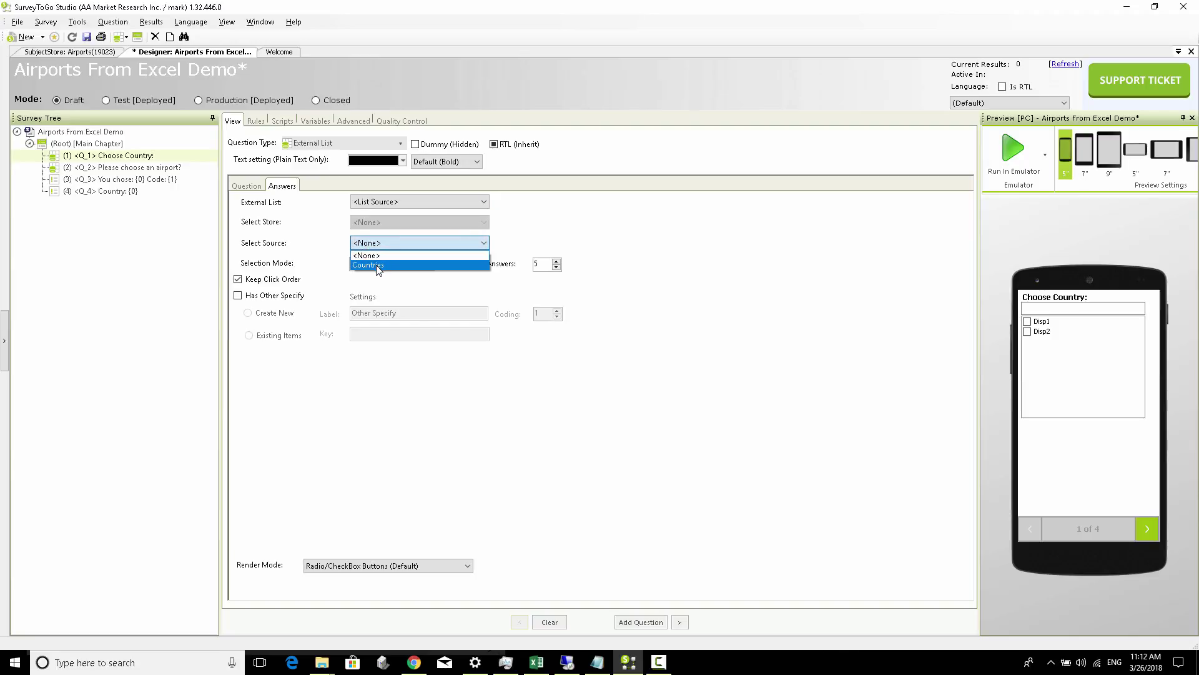
pyautogui.click(377, 269)
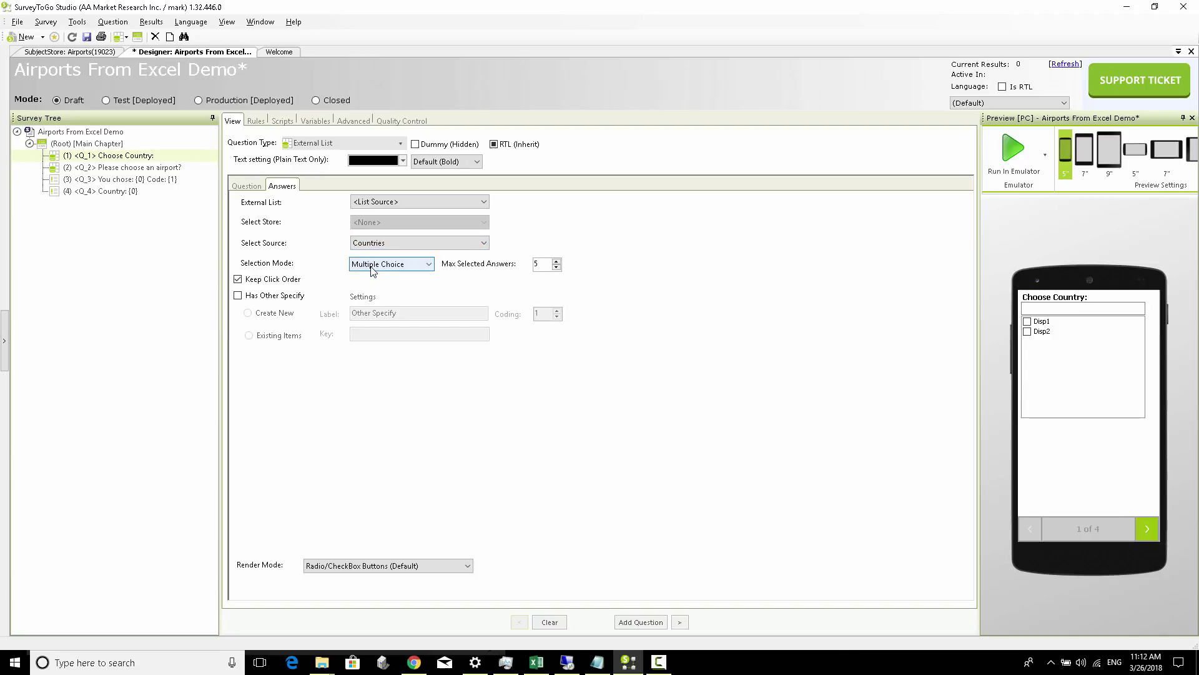
# Set the country question's selection mode to Single Choice and its render mode to Auto Complete List.
pyautogui.click(373, 267)
pyautogui.click(372, 278)
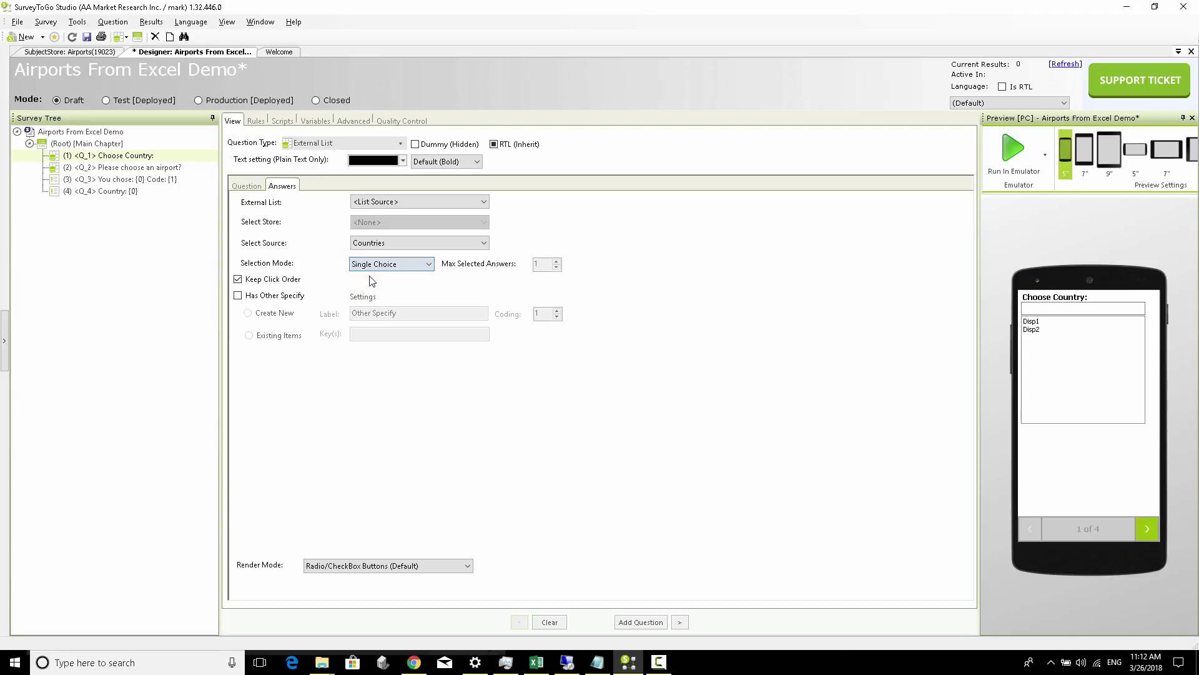
pyautogui.click(398, 568)
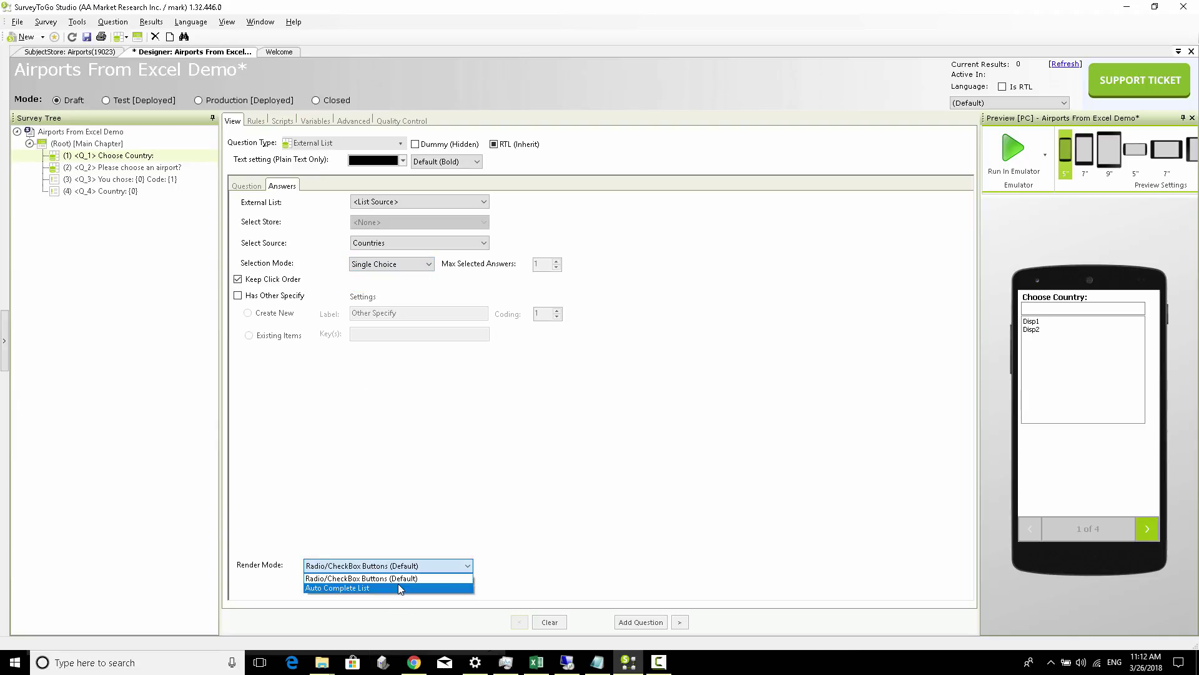
pyautogui.click(399, 588)
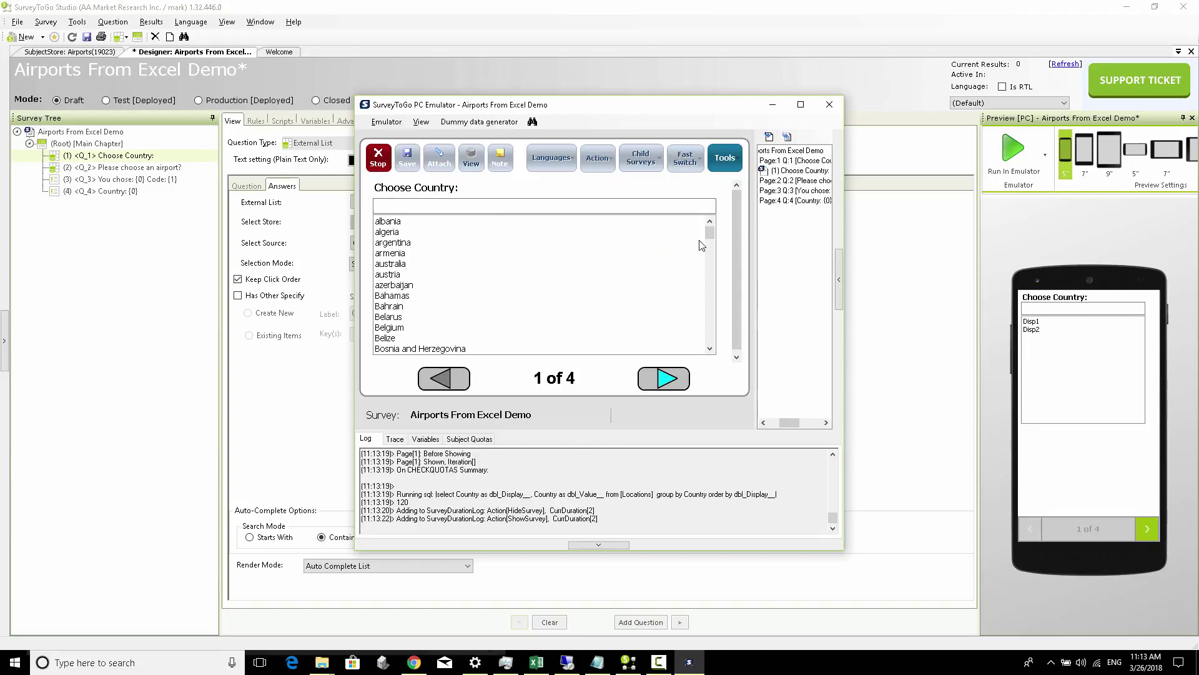
# Browse the country list in the running emulator and filter it by "Fra".
pyautogui.moveTo(711, 240); pyautogui.dragTo(712, 272)
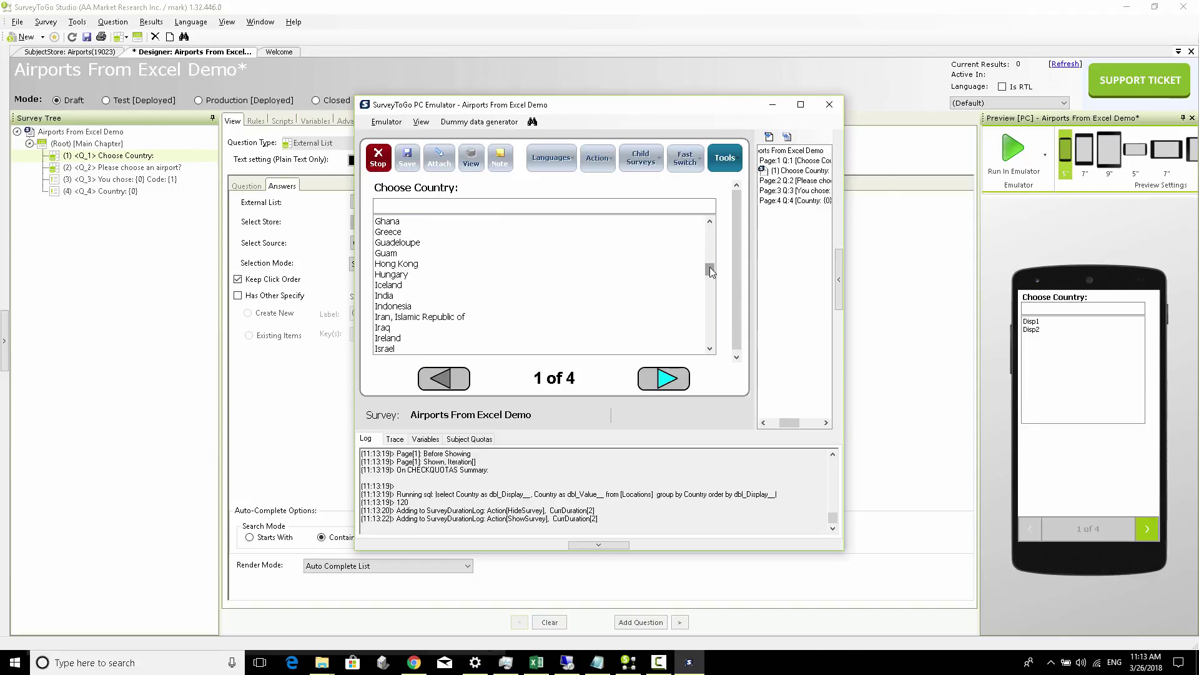
pyautogui.moveTo(710, 271); pyautogui.dragTo(711, 228)
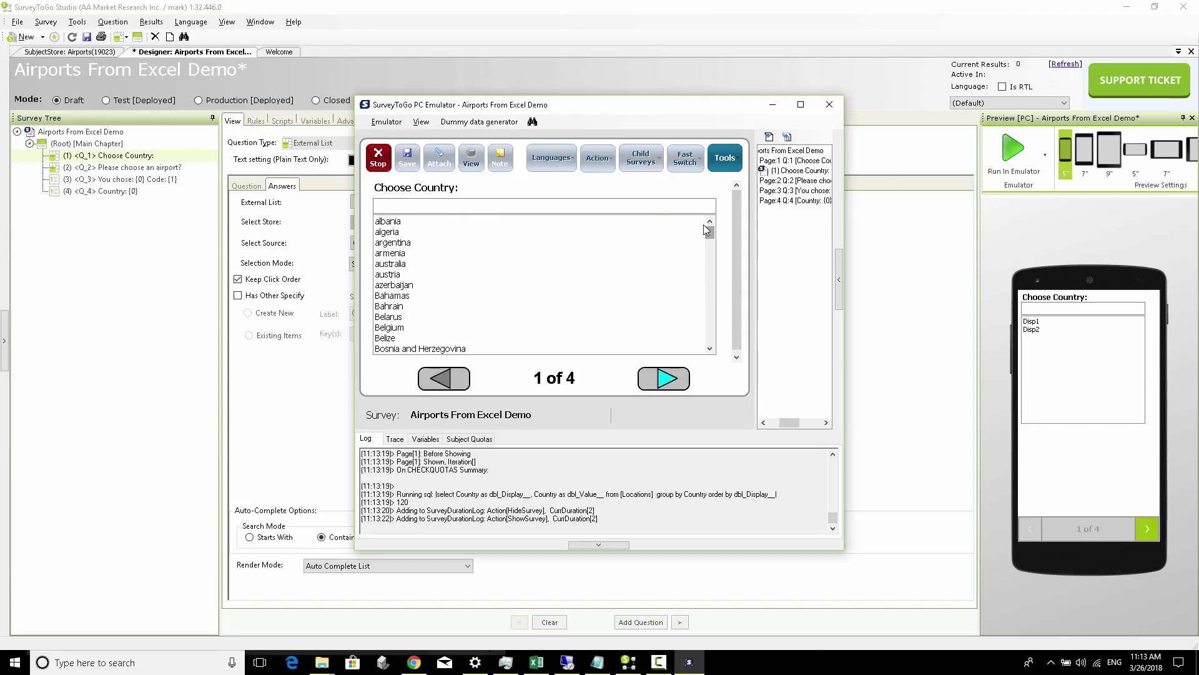
pyautogui.click(623, 205)
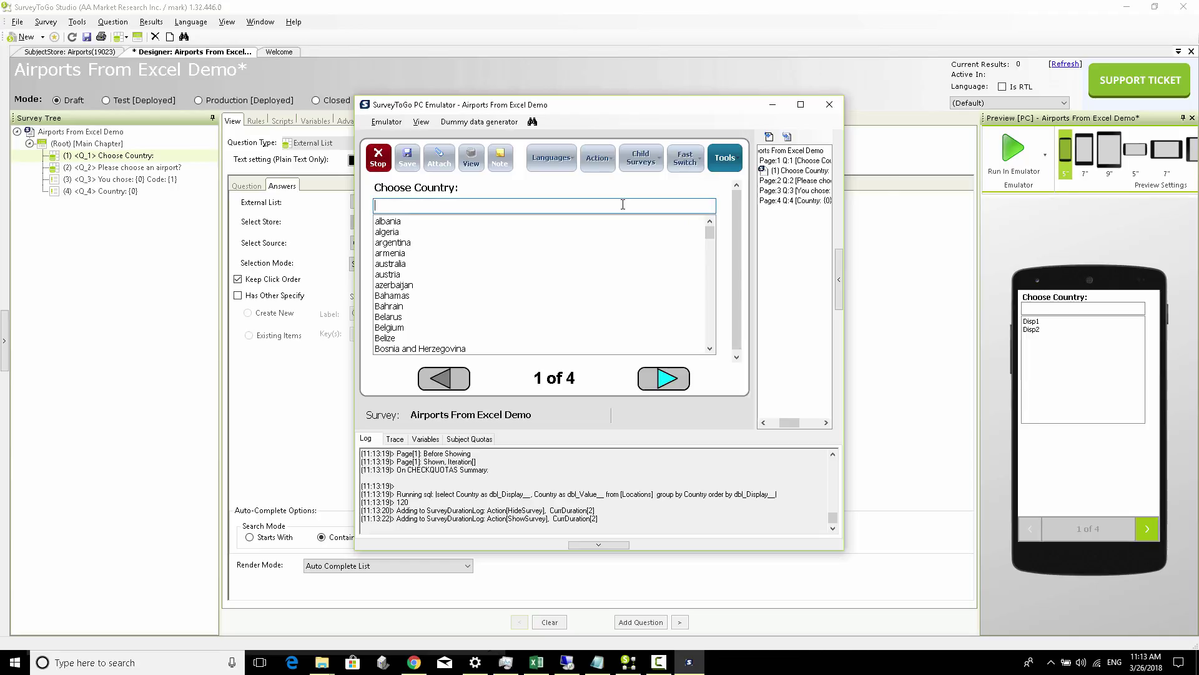
pyautogui.write('Fra')
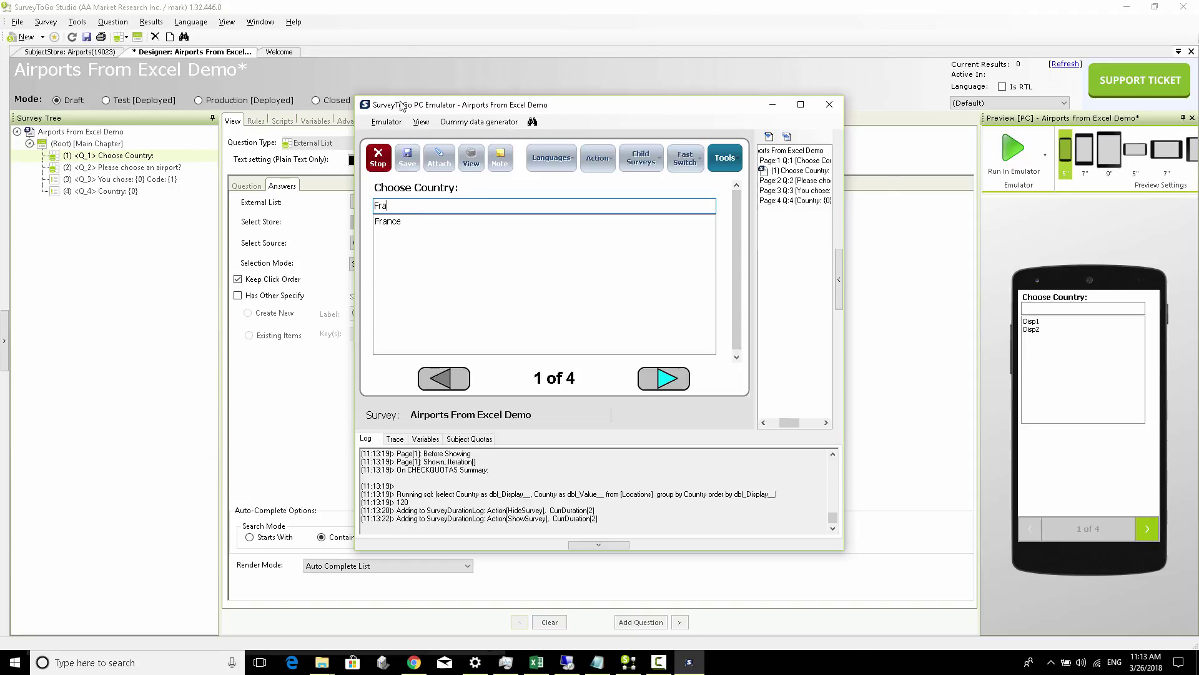
# Return to the survey designer, open the survey's list sources for editing and enlarge the editing window.
pyautogui.click(411, 15)
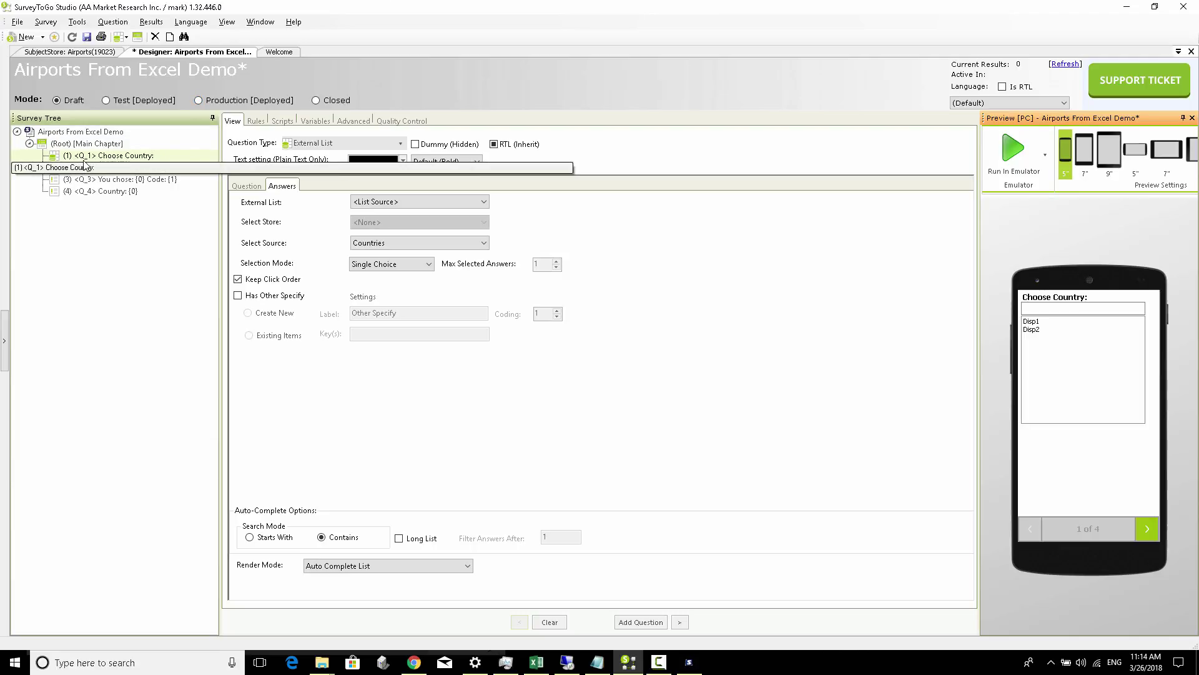
pyautogui.click(142, 134)
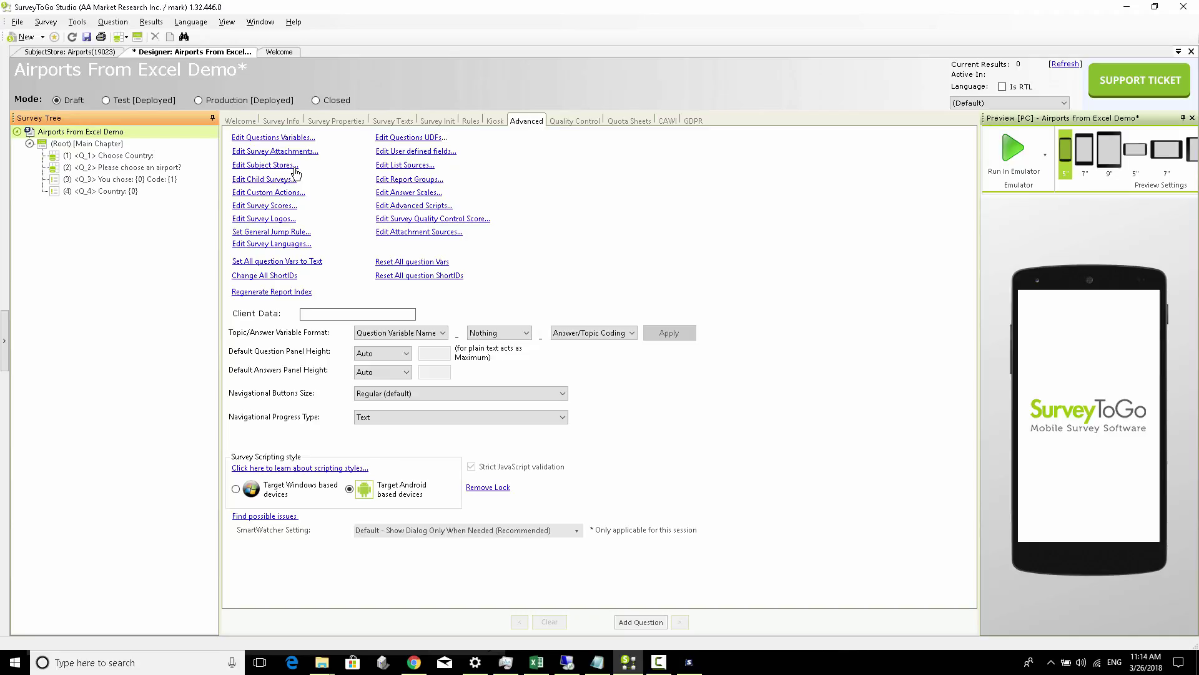
pyautogui.click(393, 166)
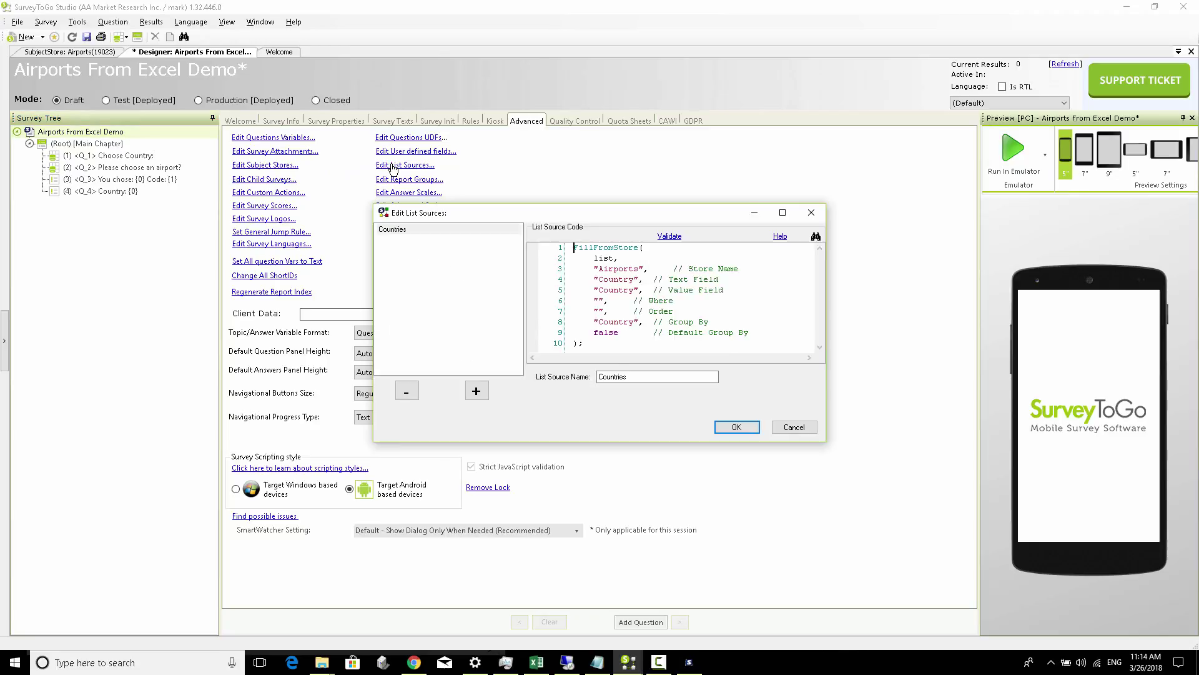
pyautogui.moveTo(824, 440); pyautogui.dragTo(938, 569)
pyautogui.moveTo(655, 214); pyautogui.dragTo(575, 166)
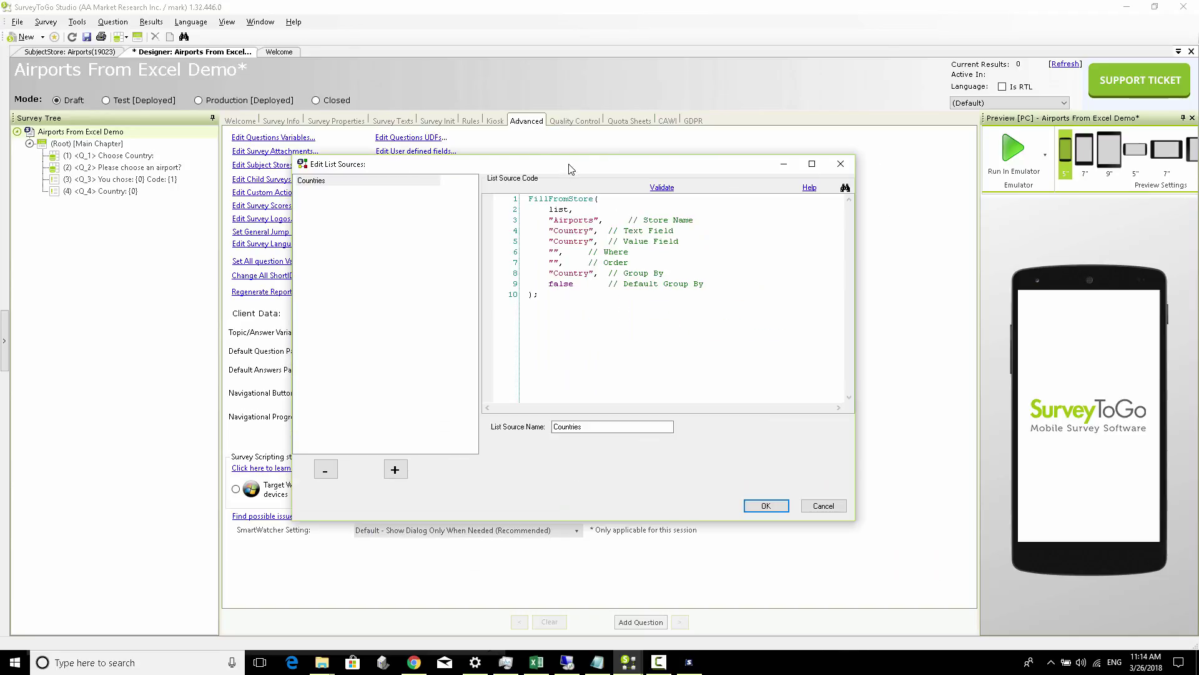
pyautogui.click(317, 182)
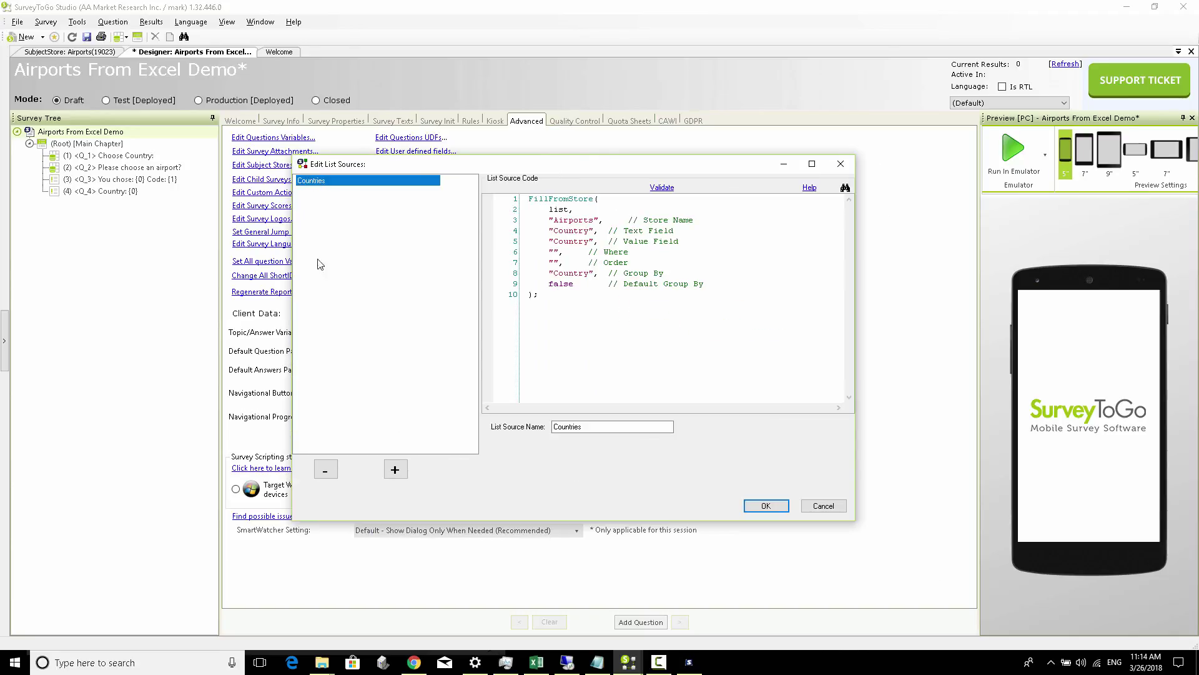
# Add a new list source named Countries_Airports.
pyautogui.click(394, 469)
pyautogui.press('Tab')
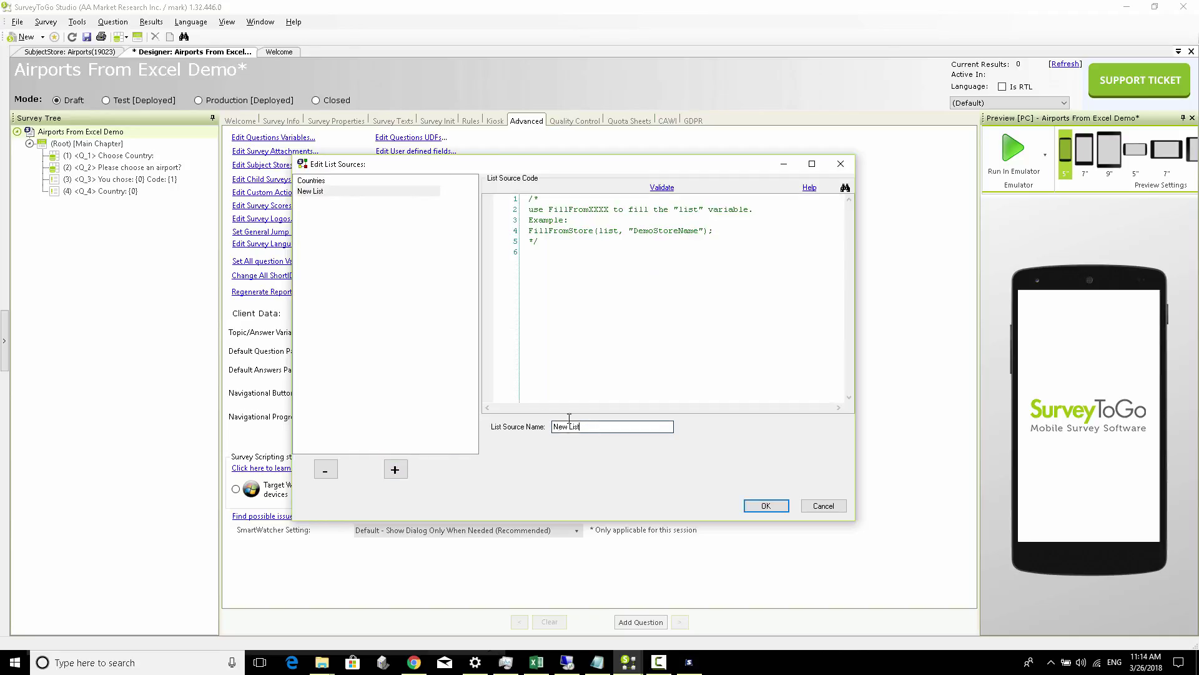
pyautogui.write('Countries)A')
pyautogui.press('BackSpace')
pyautogui.press('BackSpace')
pyautogui.write('_Airpo')
# Replace the sample code with a FillFromStore call on "Airports" using Airport_Name as text, Airport_ID as value, and Country matching Answer(Q_1).
pyautogui.click(542, 249)
pyautogui.moveTo(549, 249); pyautogui.dragTo(509, 189)
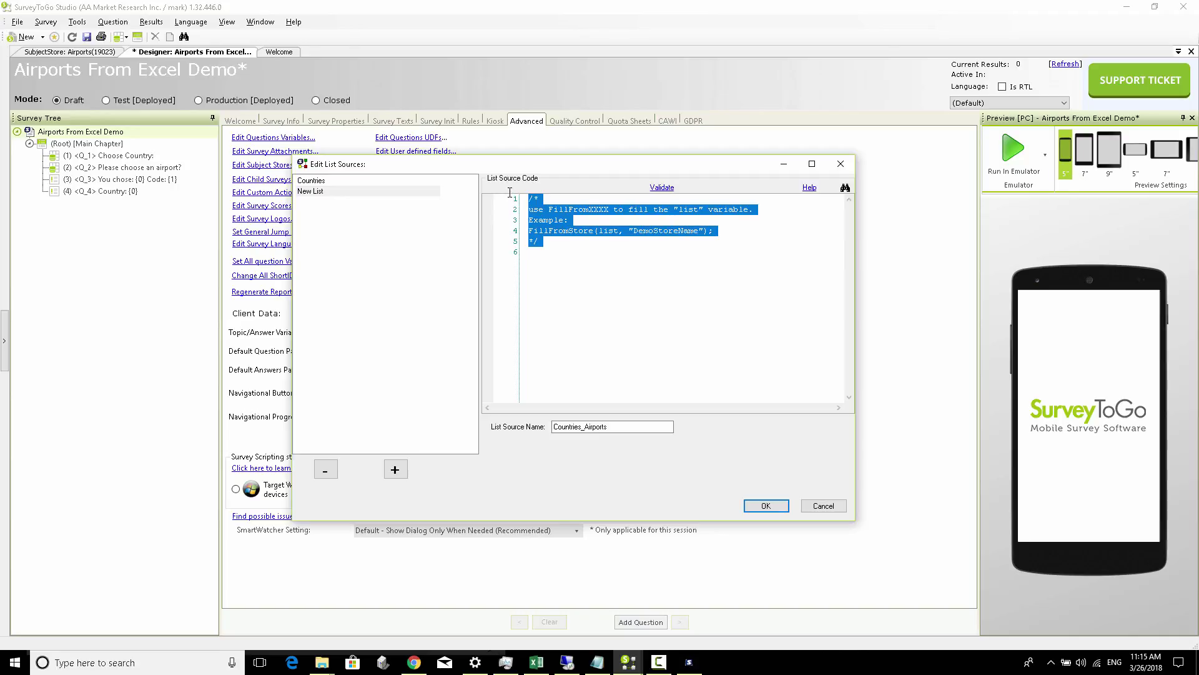
pyautogui.write('FillFromStore(     list,     "Airports",         // Store Name     "Airport_Name",     // Text Field     "Airport_ID",       // Value Field     "Country=\'"+Answer(Q_1)+"\'",    // Where clause     ""          // Order );')
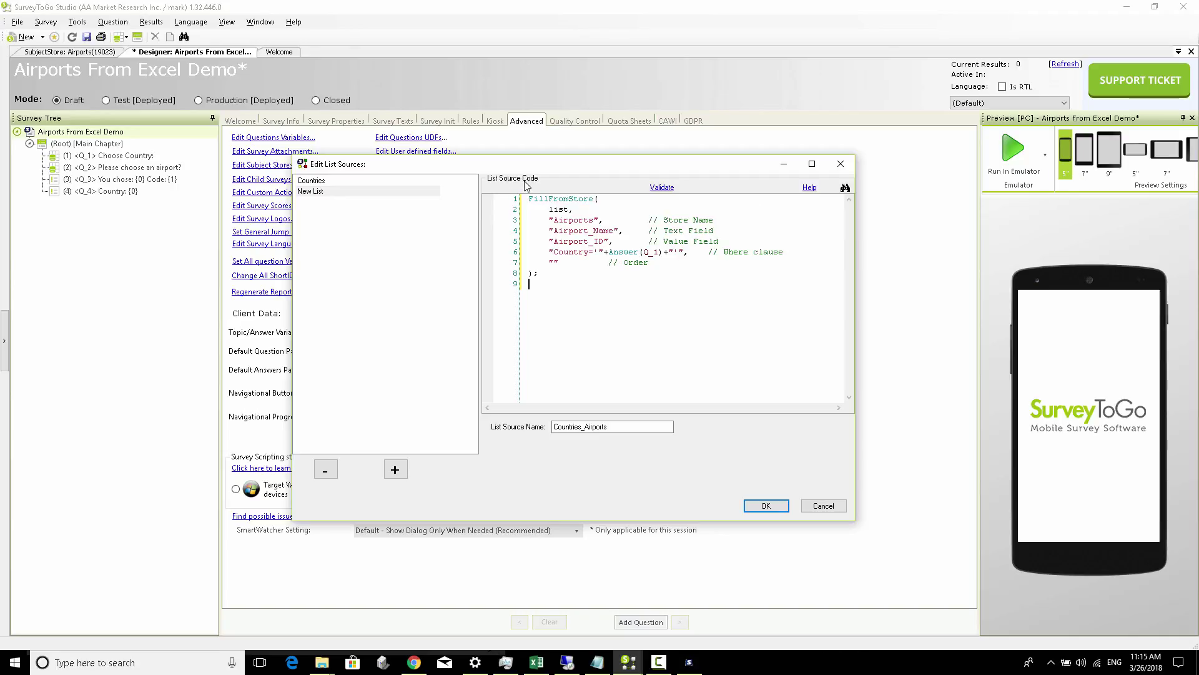
# Examine the code's store name, text field, value field, Country where clause with Answer(Q_1), and order argument.
pyautogui.doubleClick(570, 221)
pyautogui.doubleClick(572, 231)
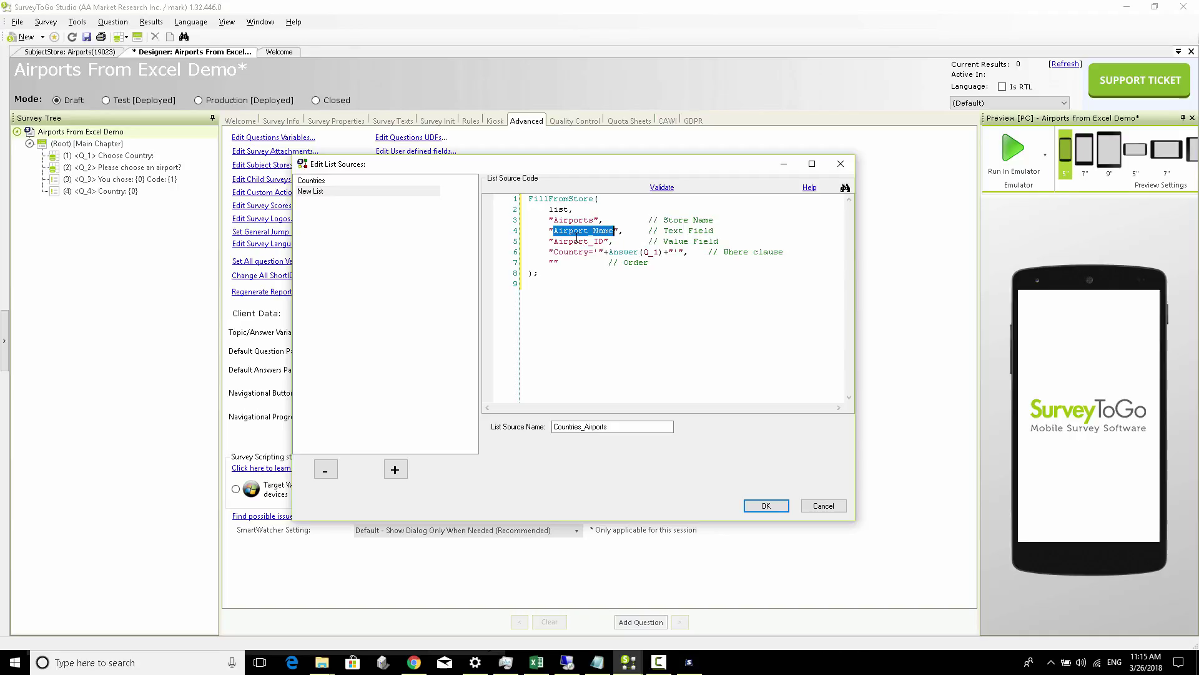
pyautogui.doubleClick(574, 242)
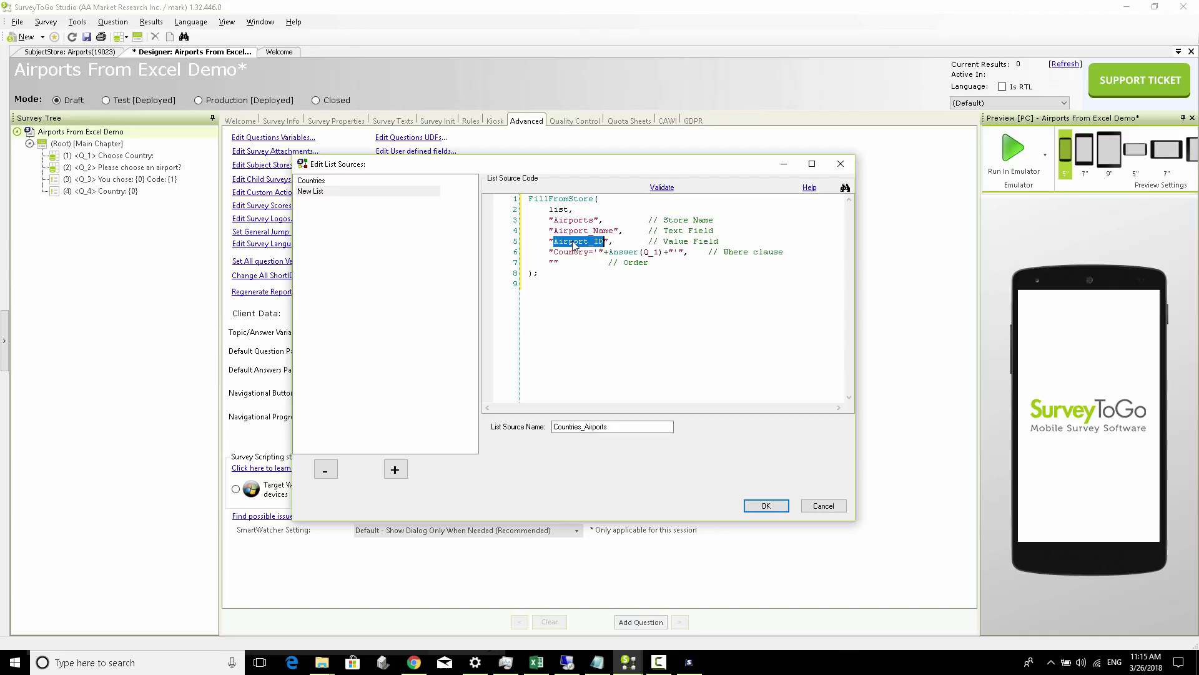
pyautogui.moveTo(724, 252); pyautogui.dragTo(785, 252)
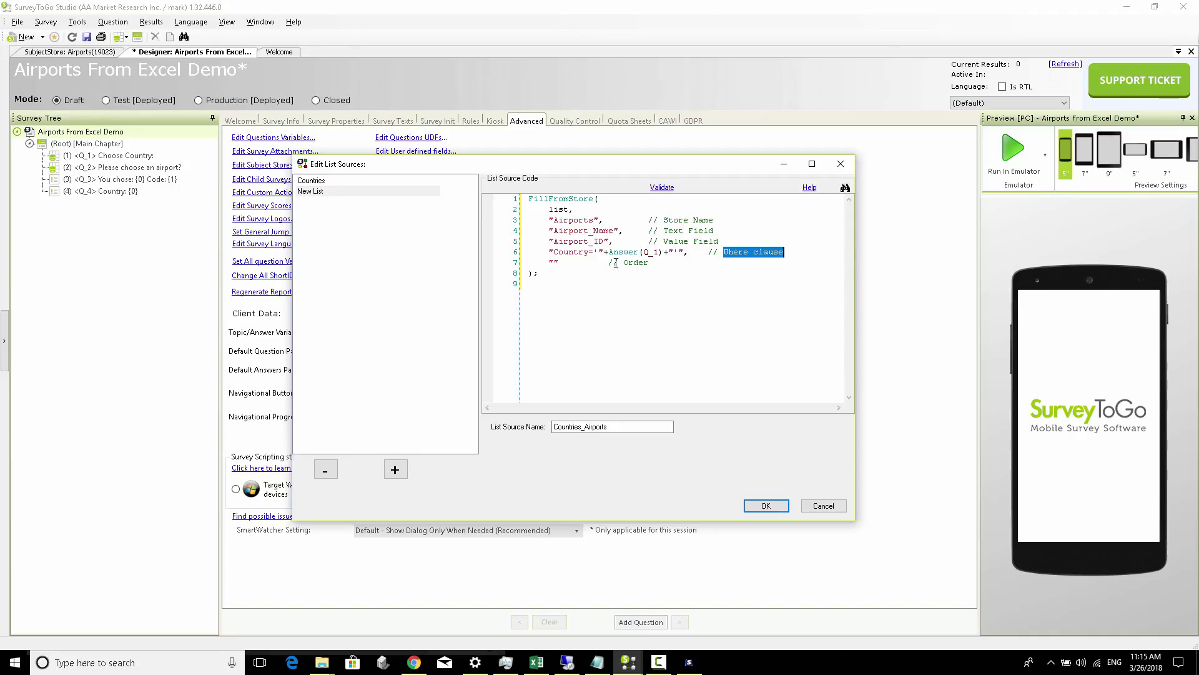
pyautogui.click(549, 253)
pyautogui.press('Right')
pyautogui.hotkey('shift', 'Right')
pyautogui.hotkey('shift', 'Right')
pyautogui.hotkey('shift', 'Right')
pyautogui.hotkey('shift', 'Right')
pyautogui.hotkey('shift', 'Right')
pyautogui.hotkey('shift', 'Right')
pyautogui.hotkey('shift', 'Right')
pyautogui.hotkey('shift', 'Right')
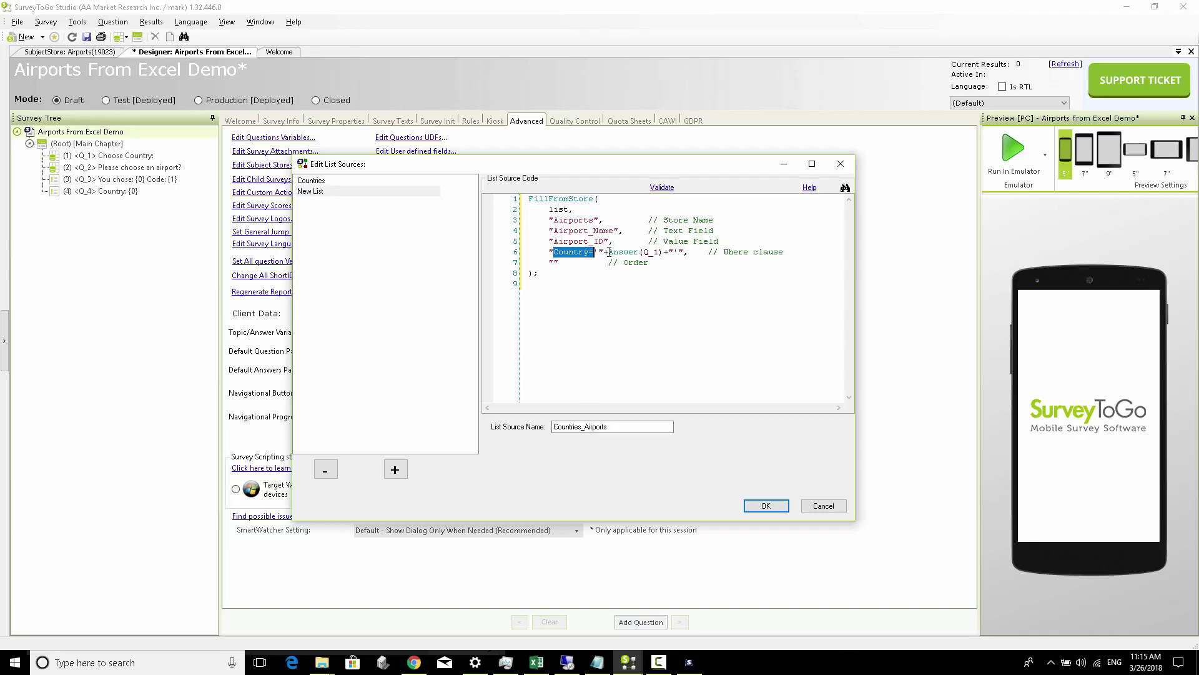
pyautogui.moveTo(609, 252); pyautogui.dragTo(664, 252)
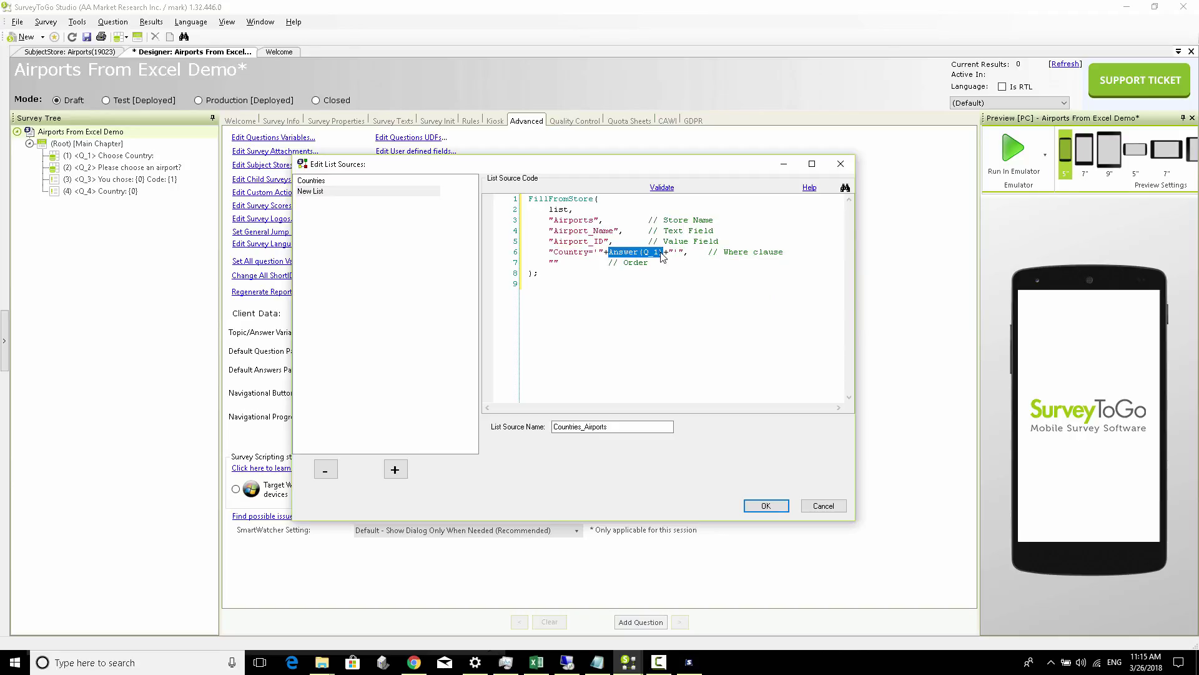
pyautogui.click(549, 252)
pyautogui.moveTo(549, 252); pyautogui.dragTo(684, 252)
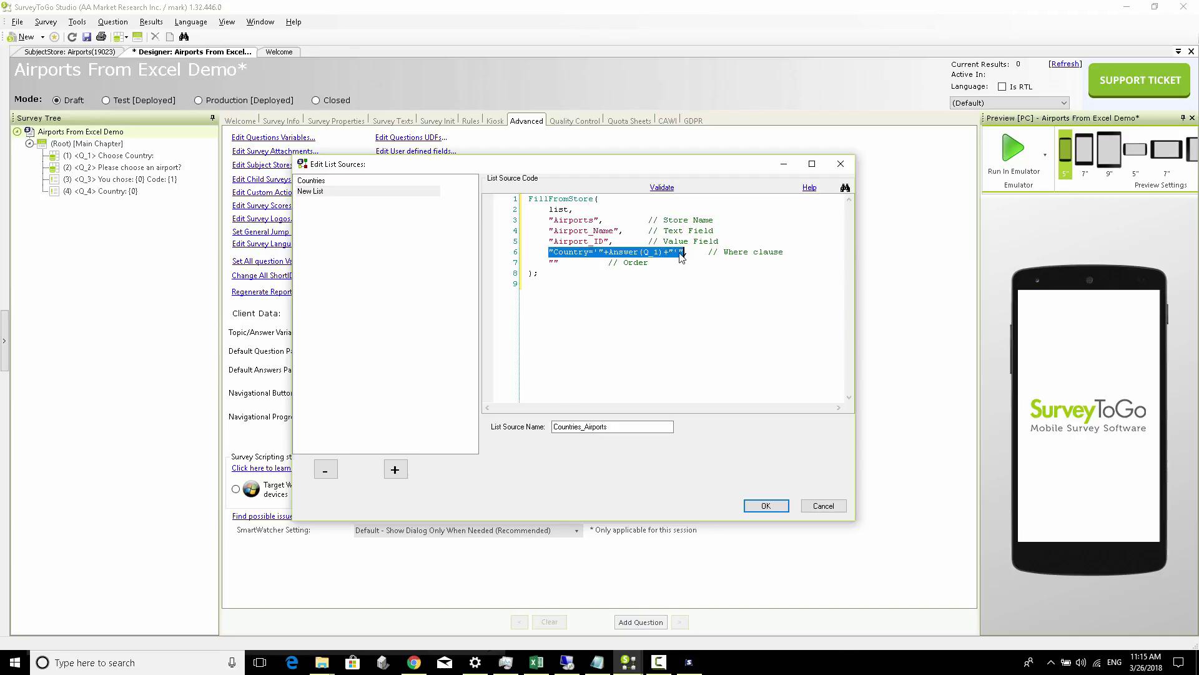
pyautogui.click(647, 253)
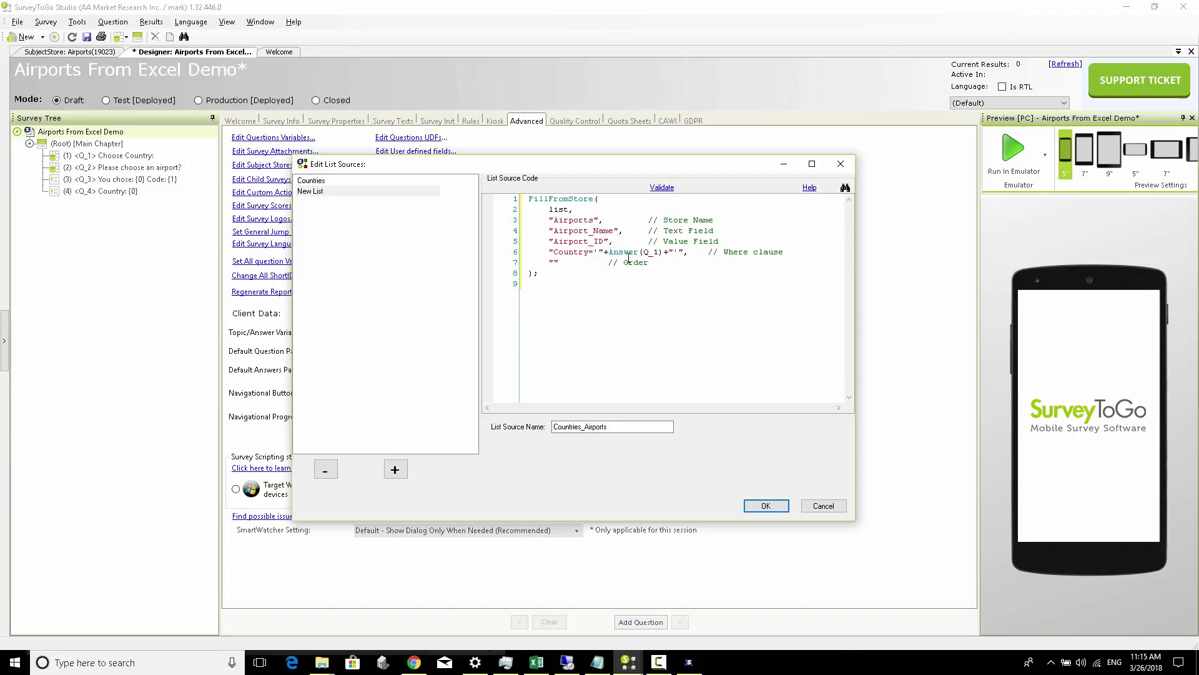
pyautogui.moveTo(550, 263); pyautogui.dragTo(561, 265)
pyautogui.click(585, 233)
# Confirm the list sources and set the airport question's answers to come from a List Source, using Countries_Airports.
pyautogui.click(766, 506)
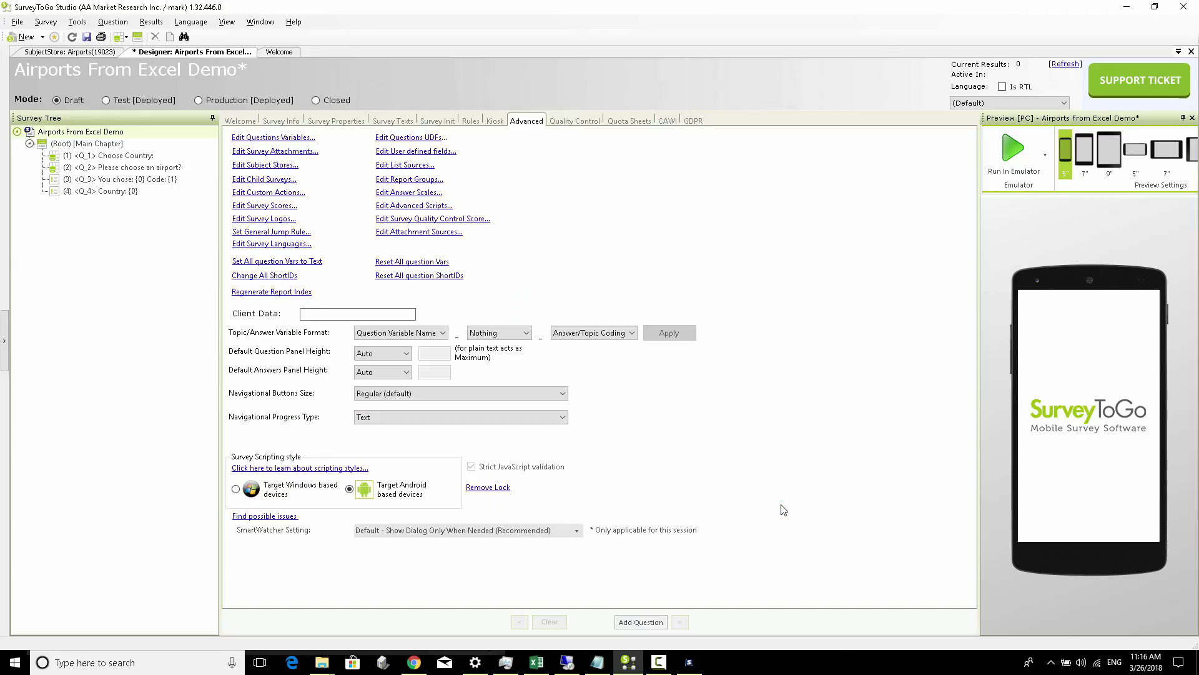
pyautogui.click(143, 157)
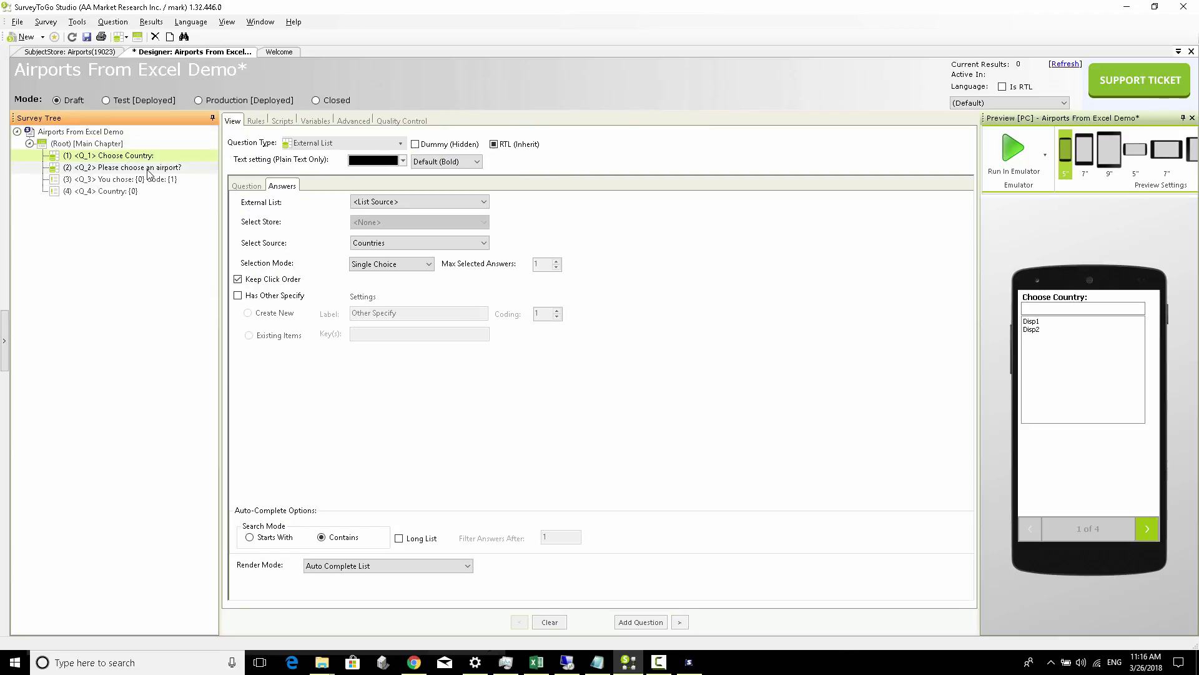
pyautogui.click(148, 168)
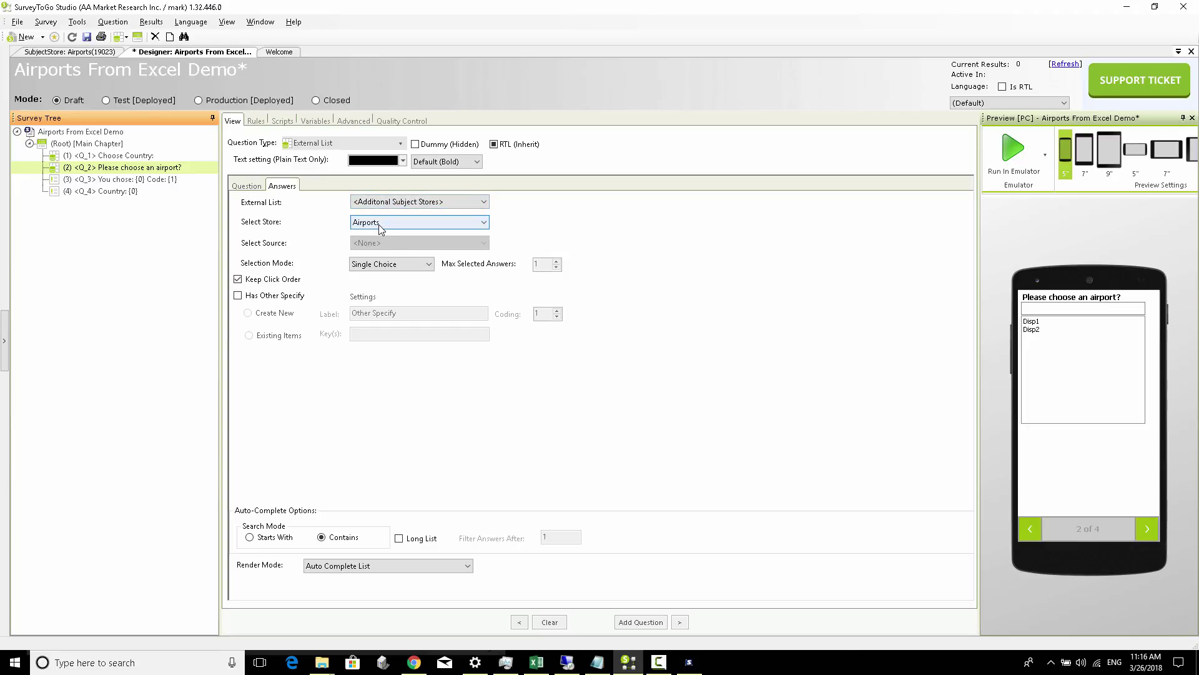
pyautogui.click(397, 201)
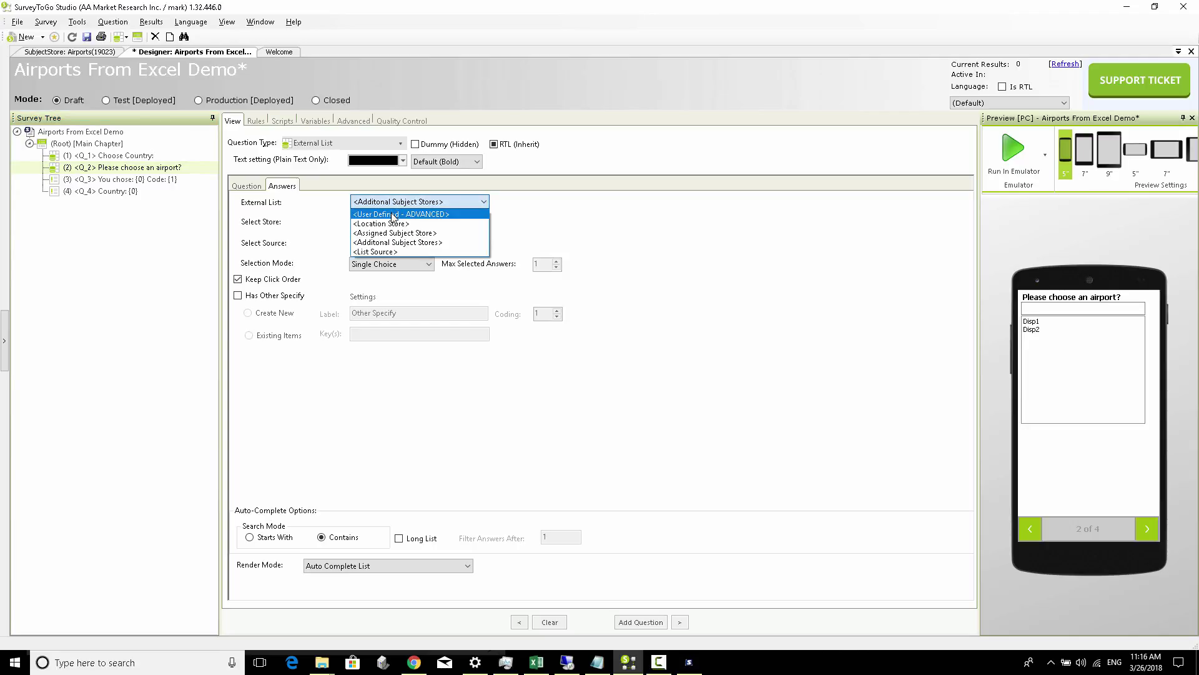
pyautogui.click(390, 252)
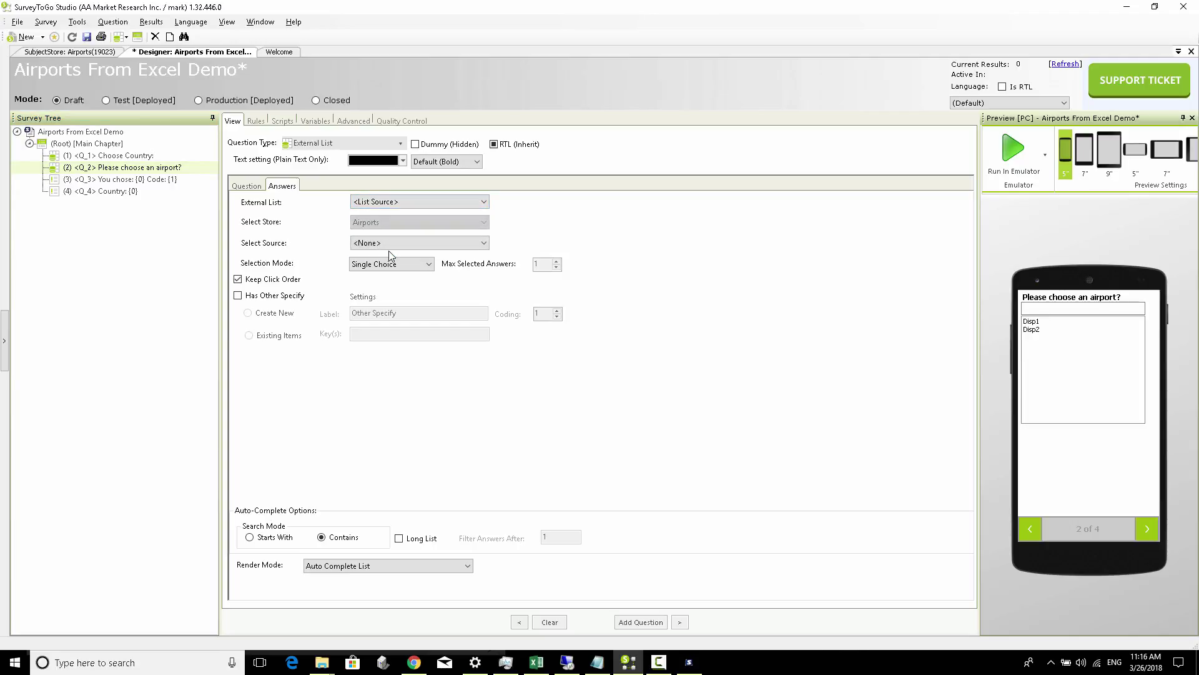
pyautogui.click(387, 248)
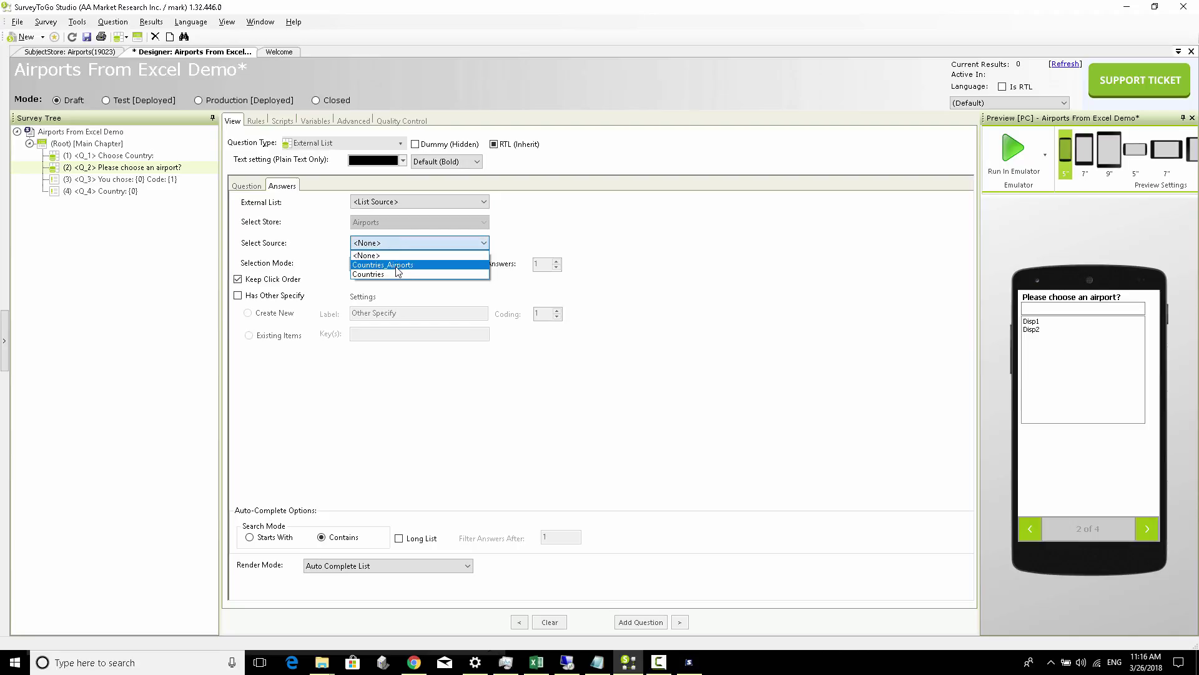
pyautogui.click(396, 265)
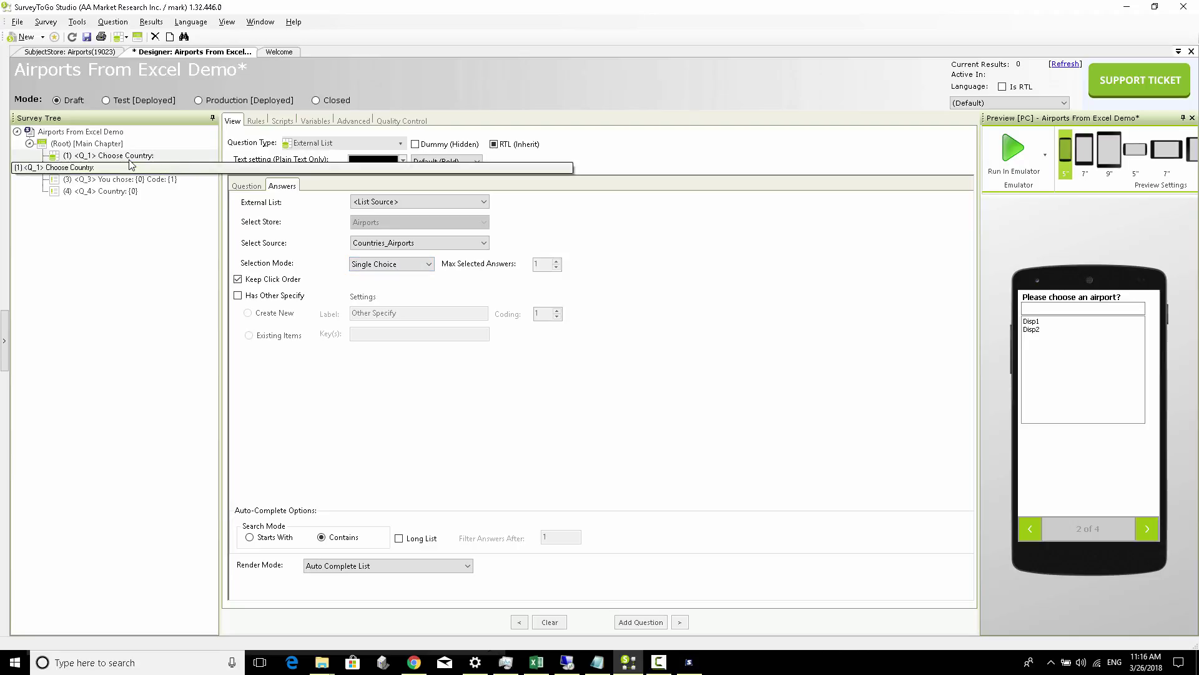
# Run the survey in the emulator, filter the countries by "Fra" and choose France to check its airport list.
pyautogui.click(987, 146)
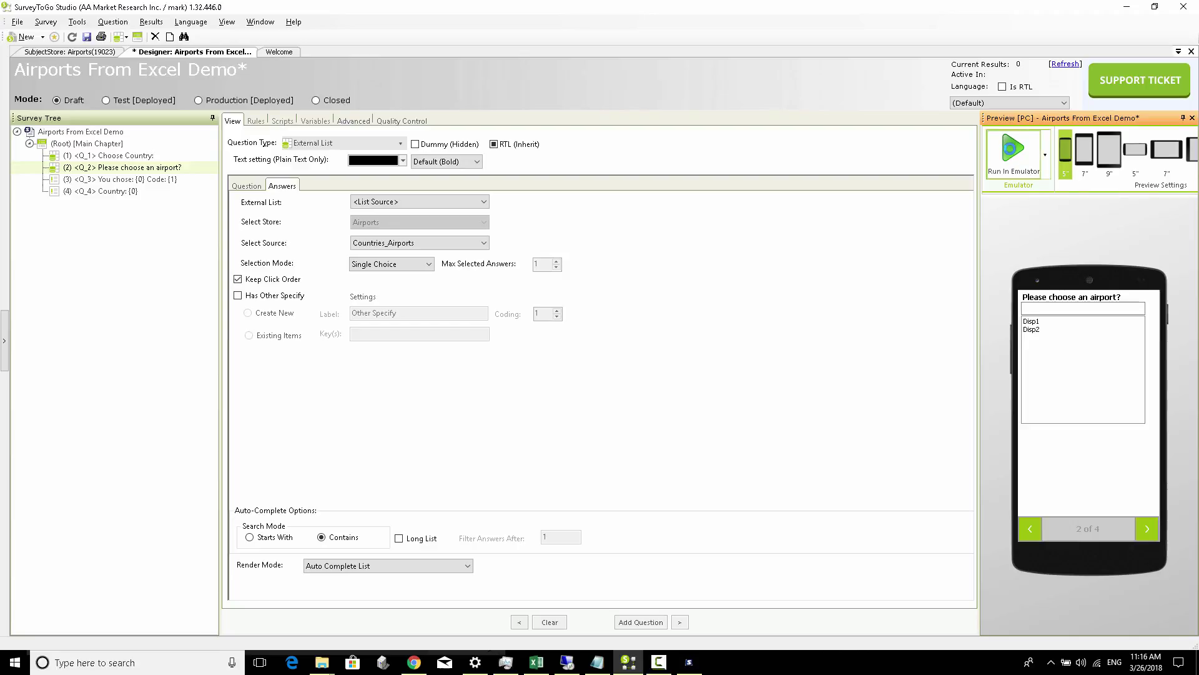
pyautogui.click(1011, 148)
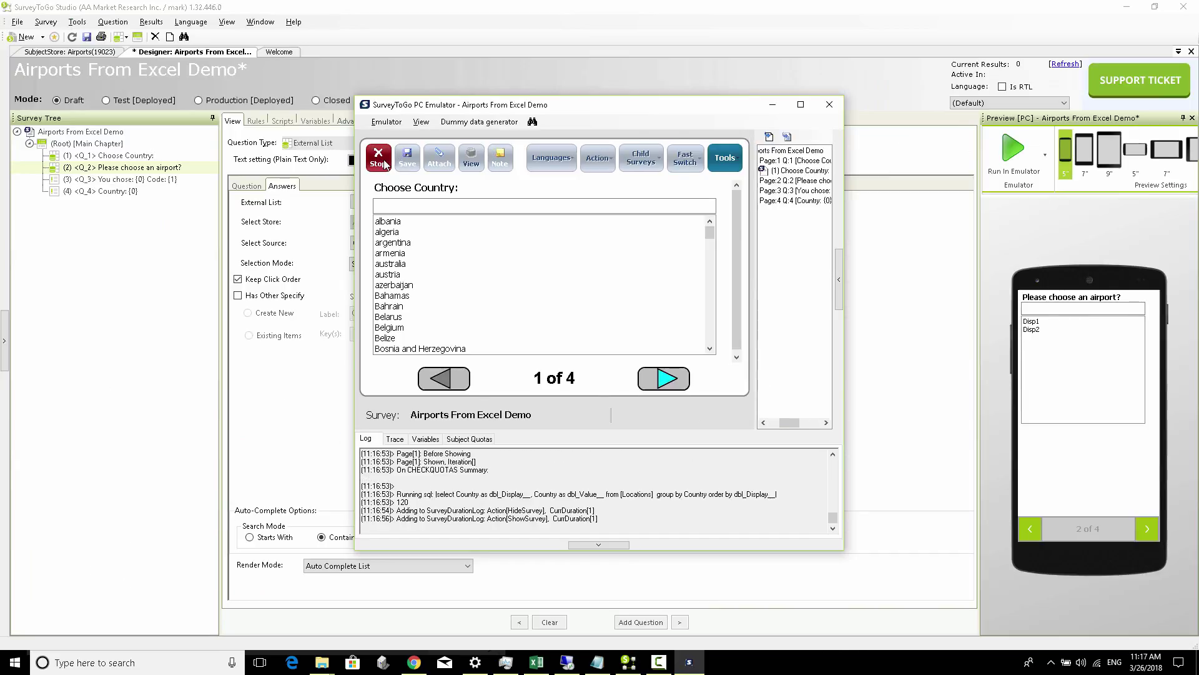
pyautogui.click(449, 206)
pyautogui.write('Fra')
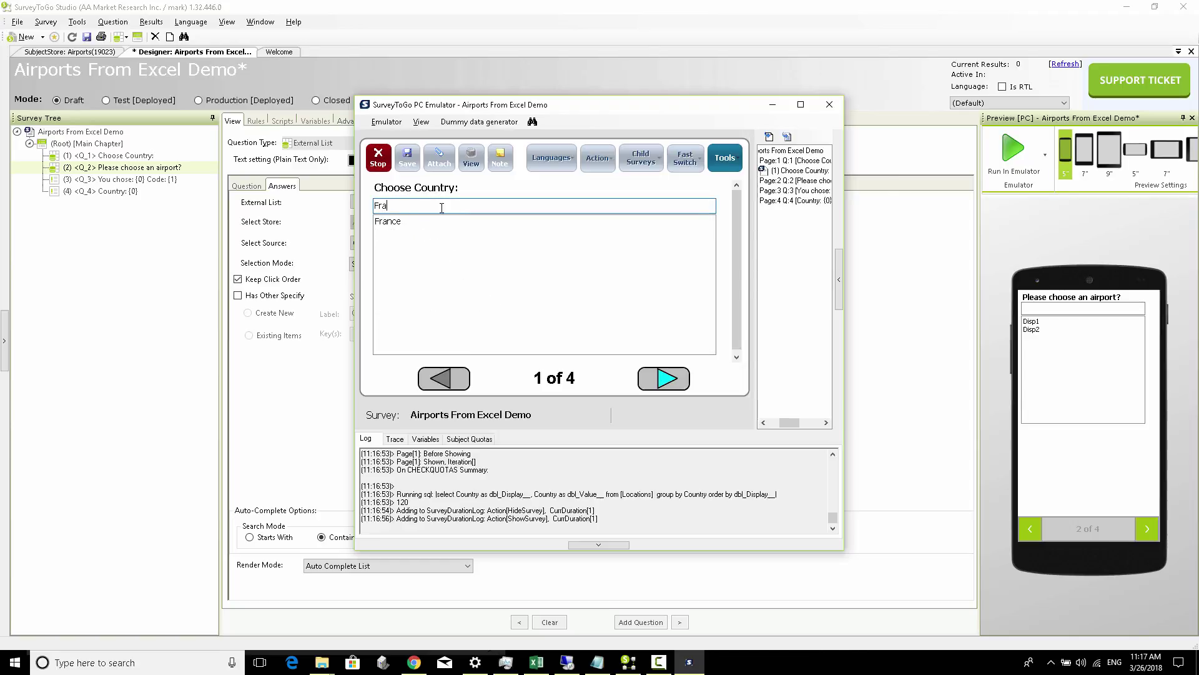
pyautogui.click(406, 222)
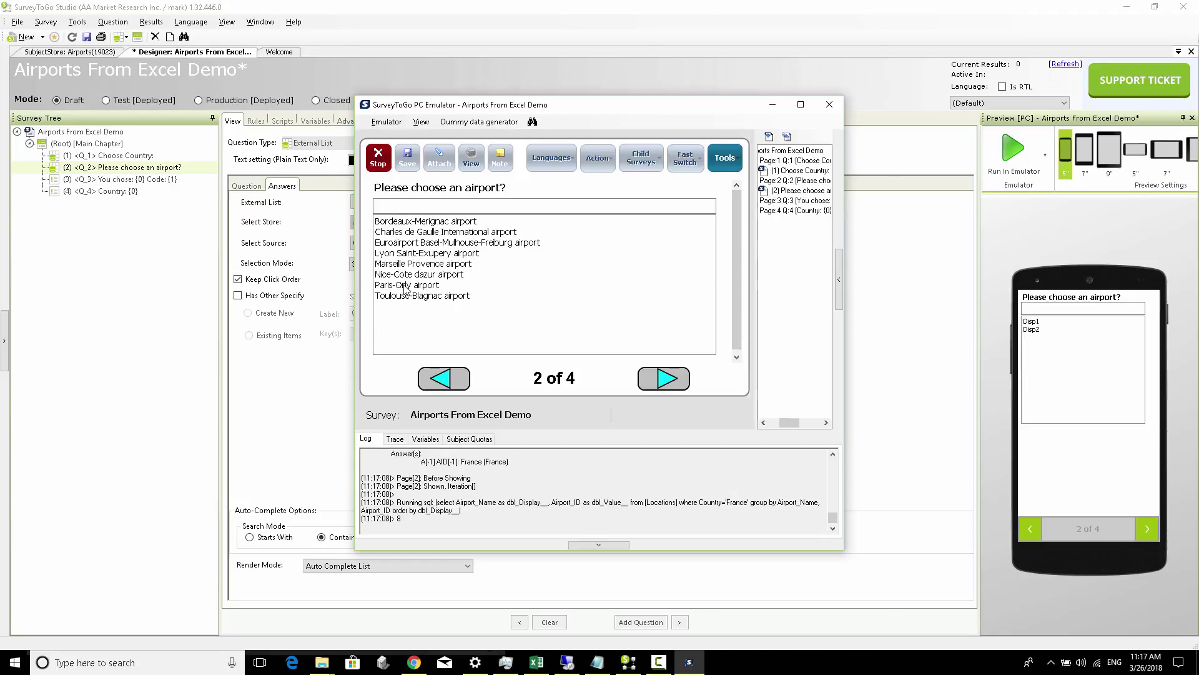
# Go back to the country question, filter by "Belg" and choose Belgium to check its airport list.
pyautogui.click(442, 382)
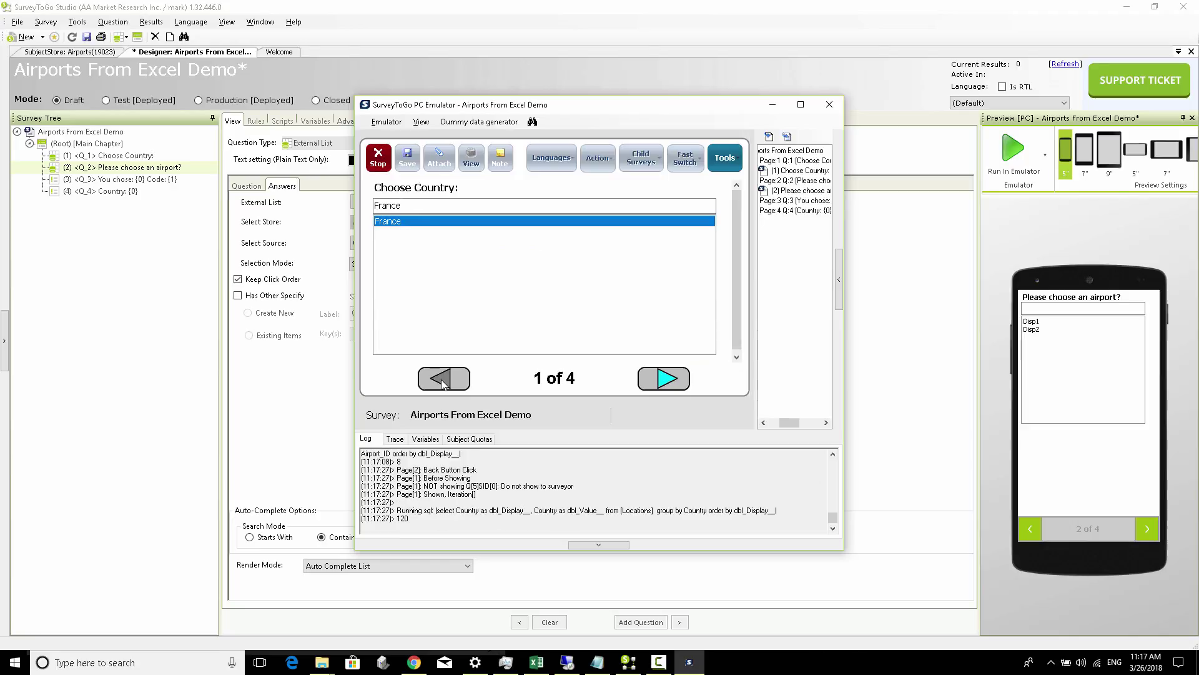
pyautogui.moveTo(407, 209); pyautogui.dragTo(373, 210)
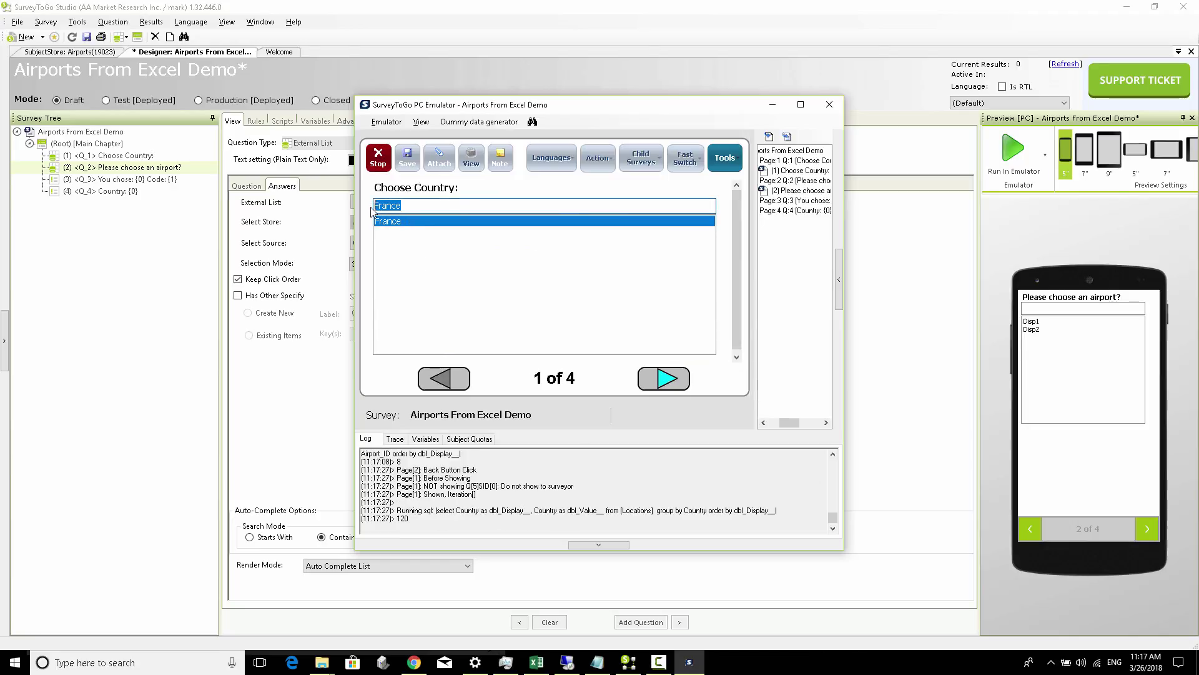
pyautogui.write('Belg')
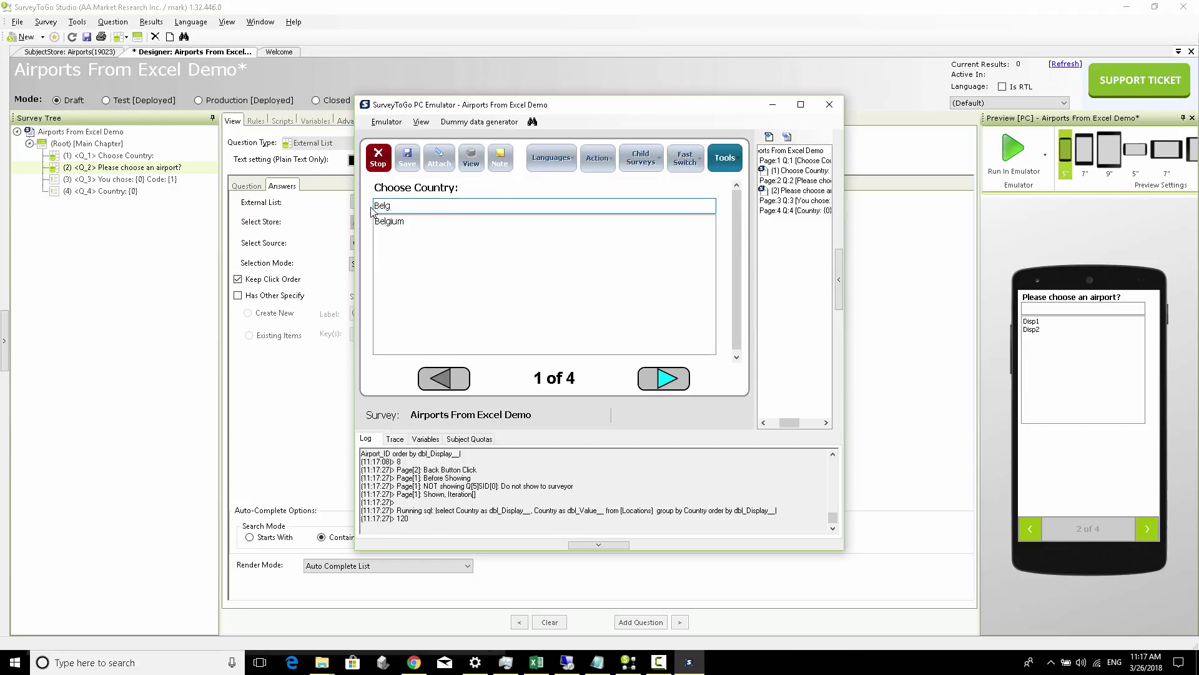
pyautogui.click(420, 222)
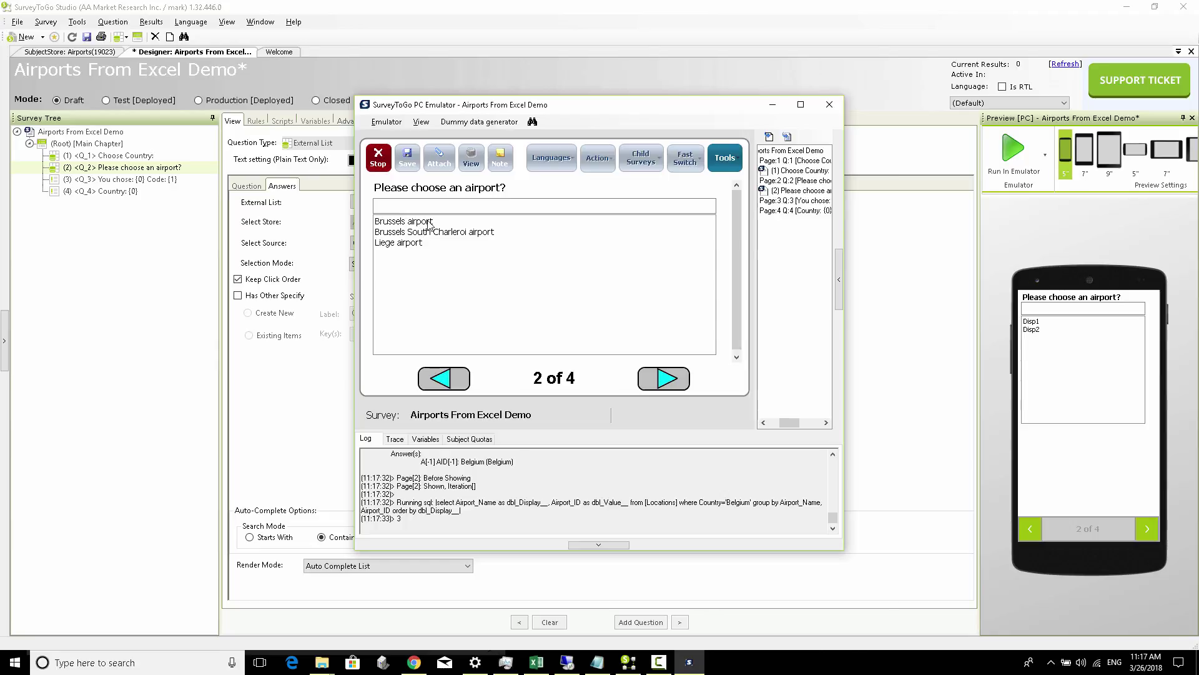
# Choose Brussels airport, advance to the final country page and return to the survey designer.
pyautogui.click(428, 222)
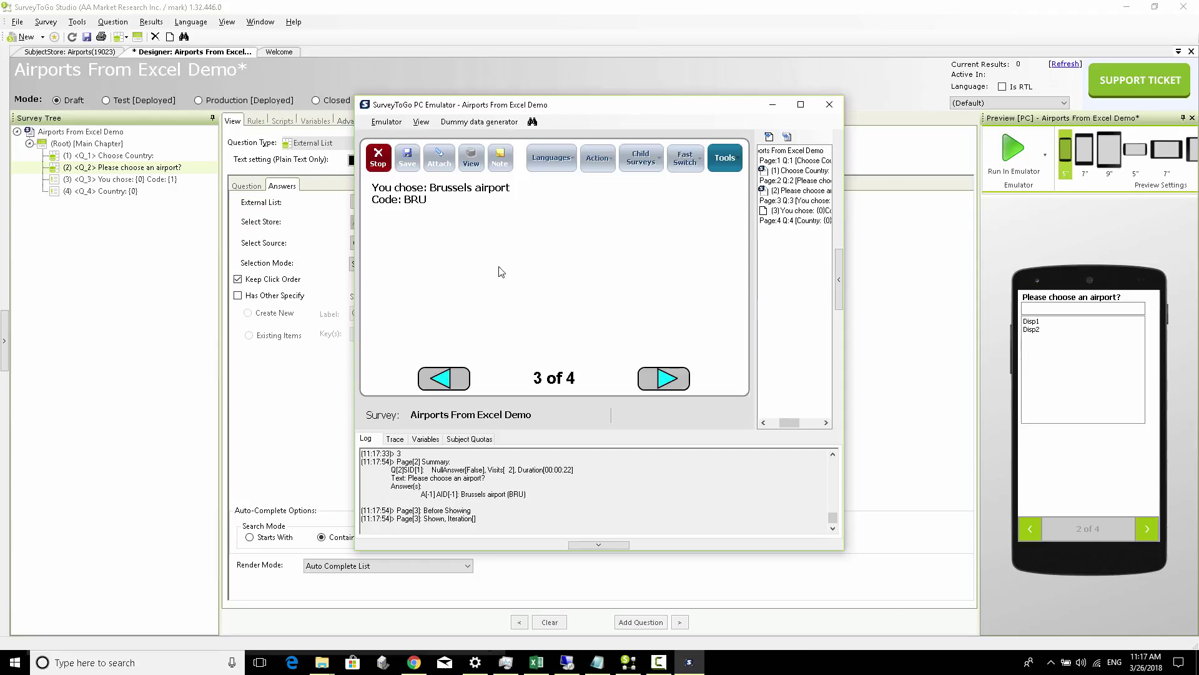
pyautogui.click(666, 379)
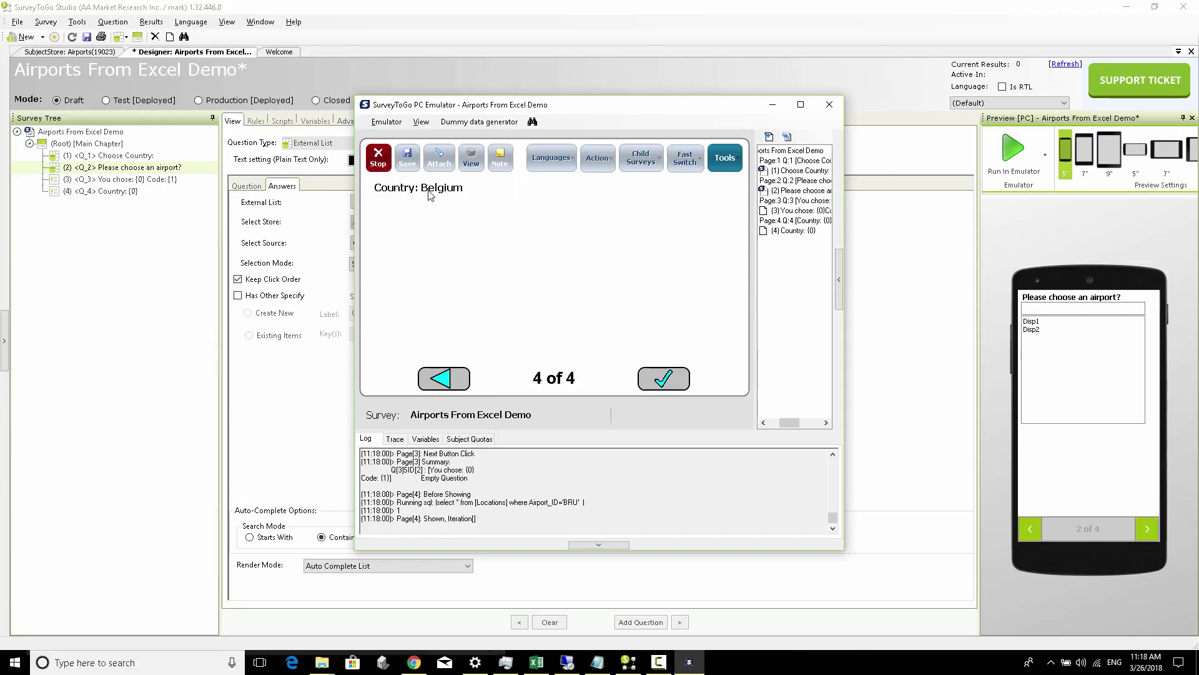
pyautogui.click(403, 5)
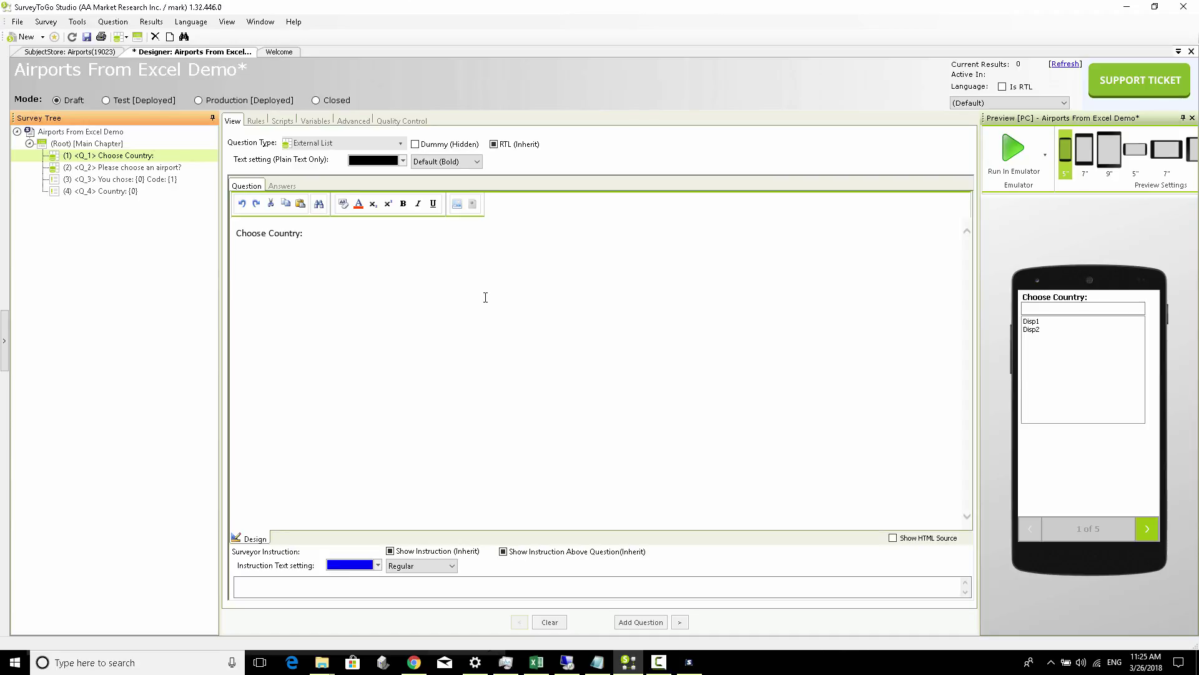
# Look over the Country data in the Airports subject store and return to the survey designer.
pyautogui.click(94, 52)
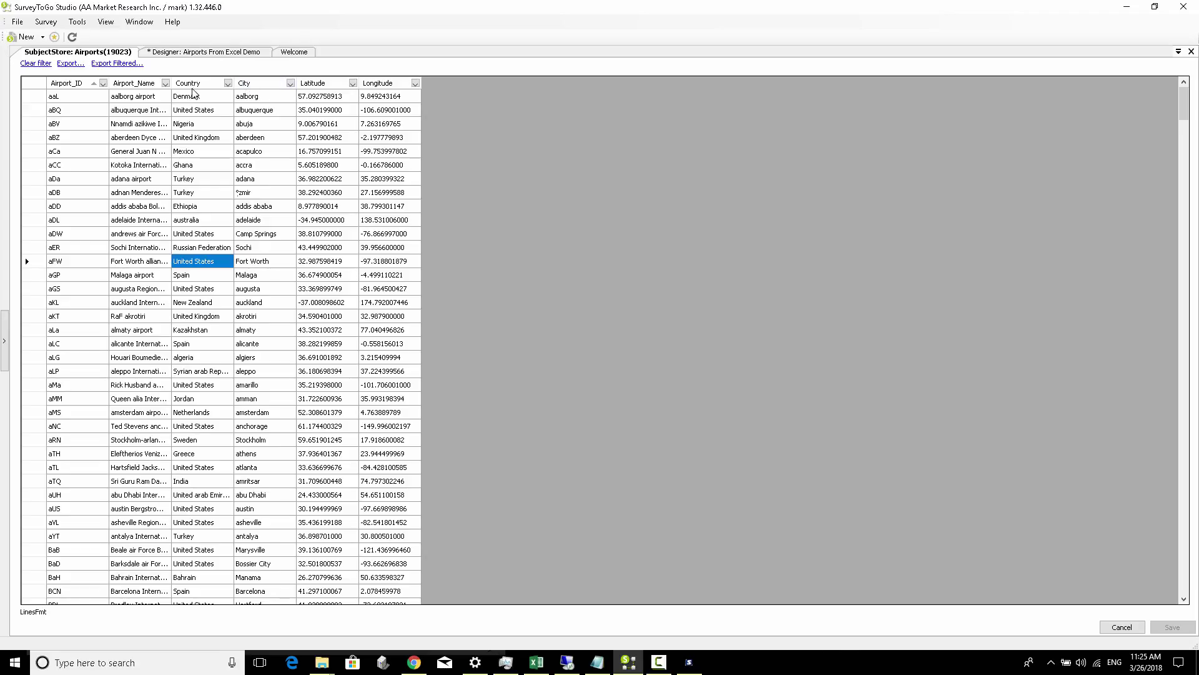
pyautogui.click(201, 52)
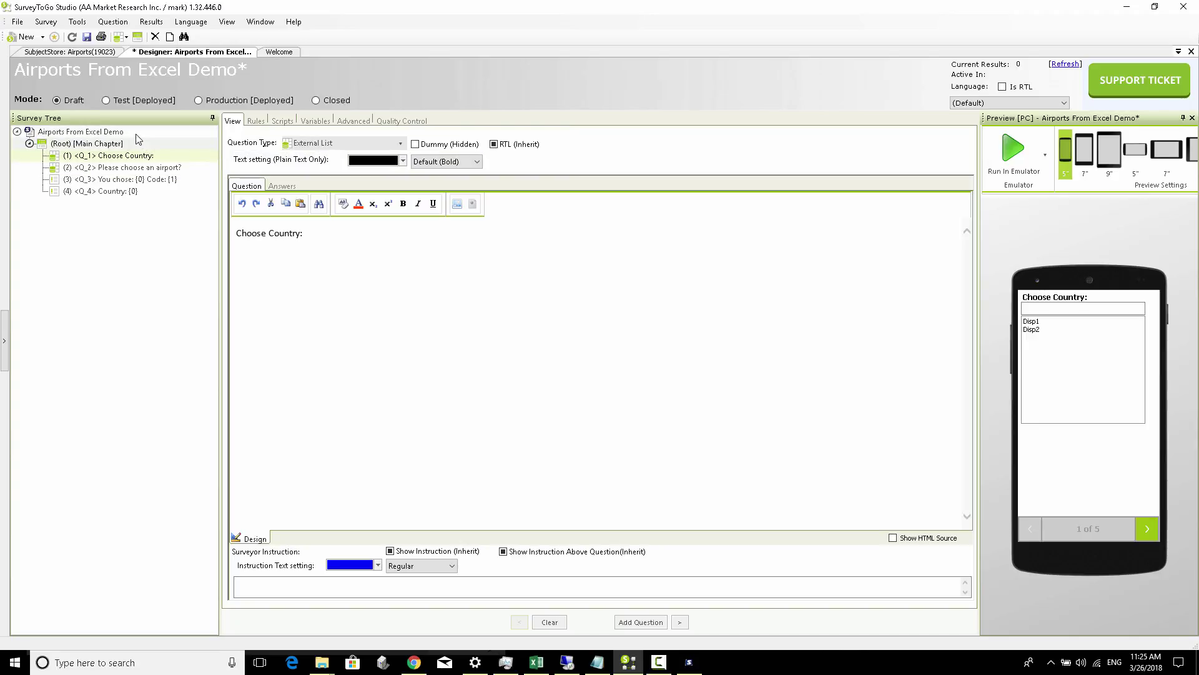
# Add a new list source named Countries_Cities to the survey.
pyautogui.click(112, 132)
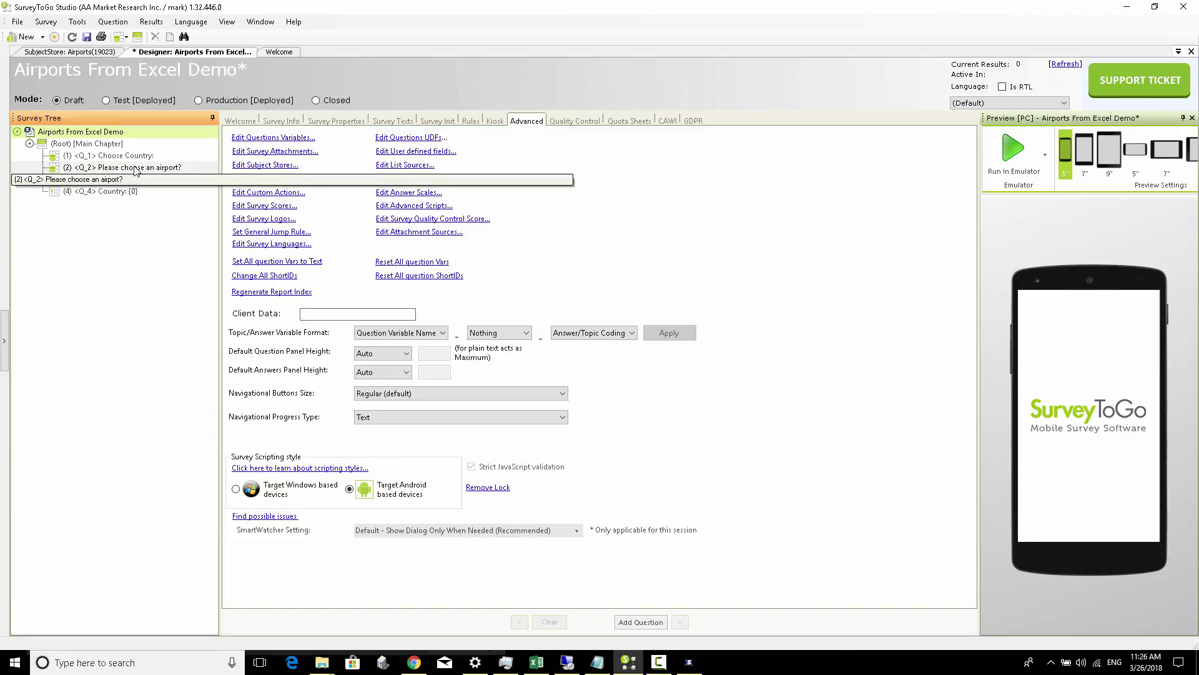
pyautogui.click(397, 167)
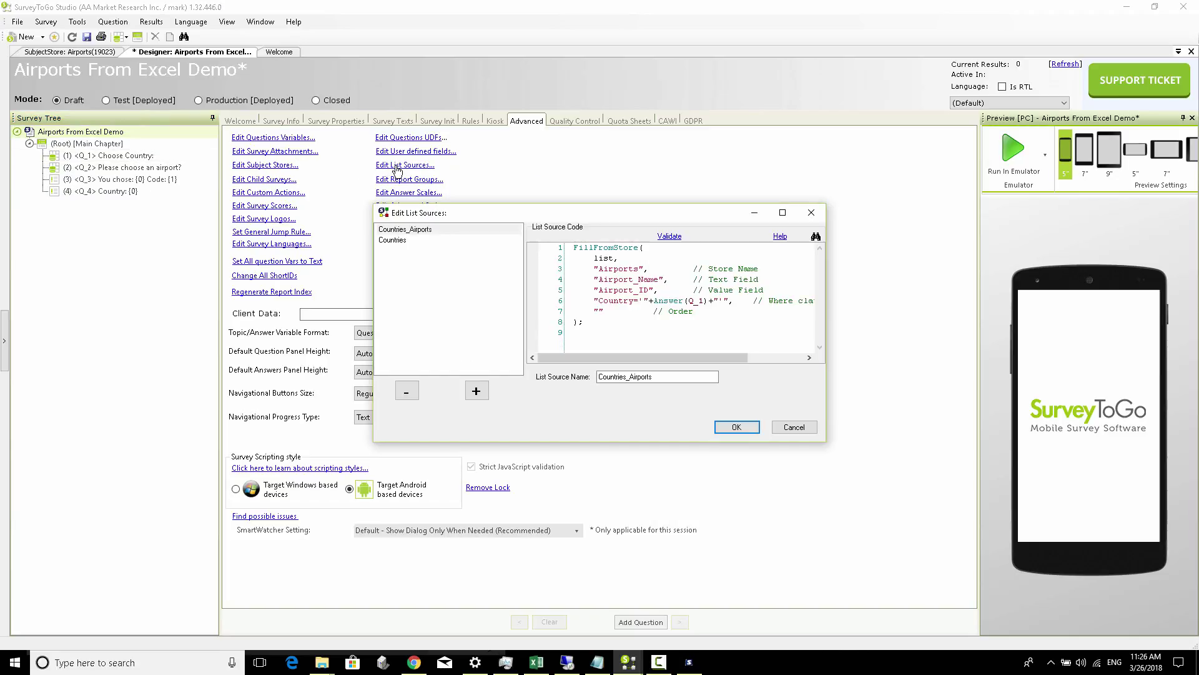
pyautogui.click(476, 394)
pyautogui.press('Tab')
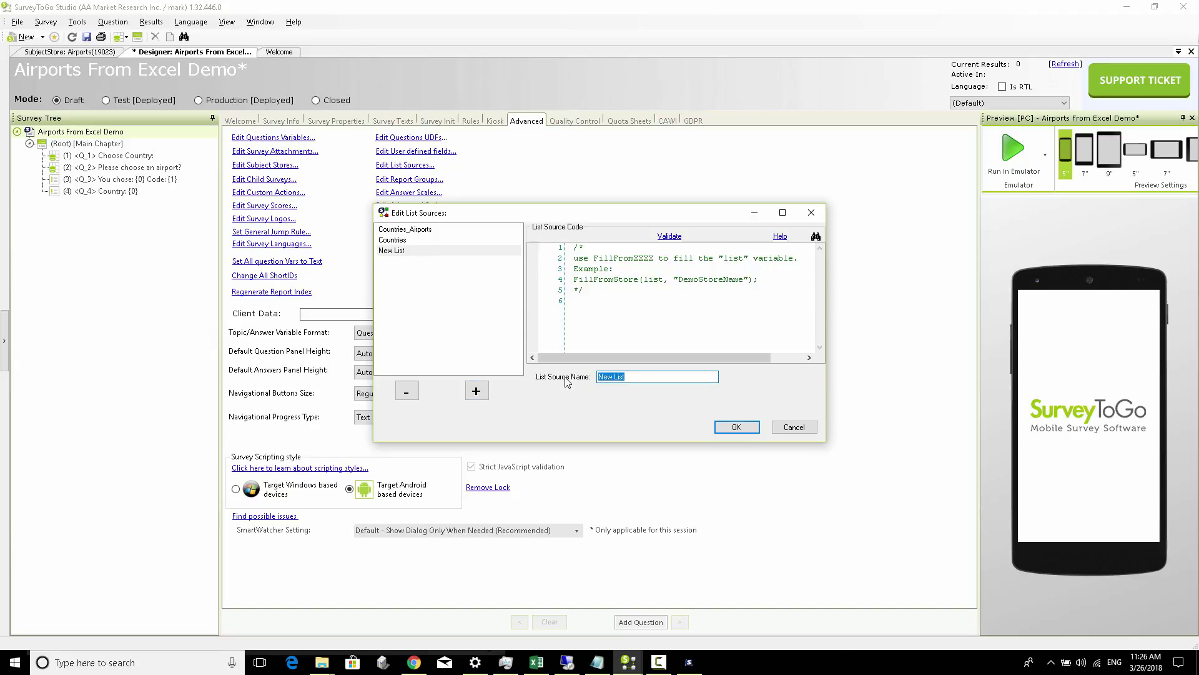
pyautogui.write('Countries_Cities')
# Replace the sample code with a FillFromStore script listing City from the Airports store, filtered by the Q_1 country and grouped by City.
pyautogui.click(596, 353)
pyautogui.hotkey('ctrl', 'a')
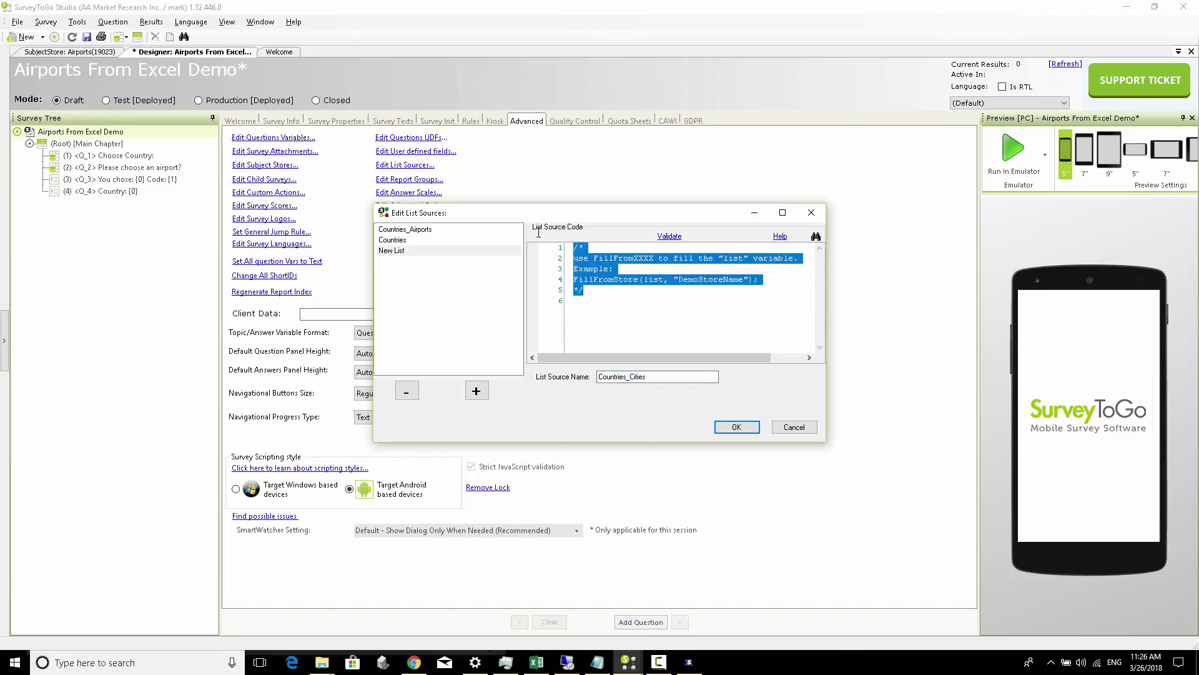
pyautogui.hotkey('ctrl', 'v')
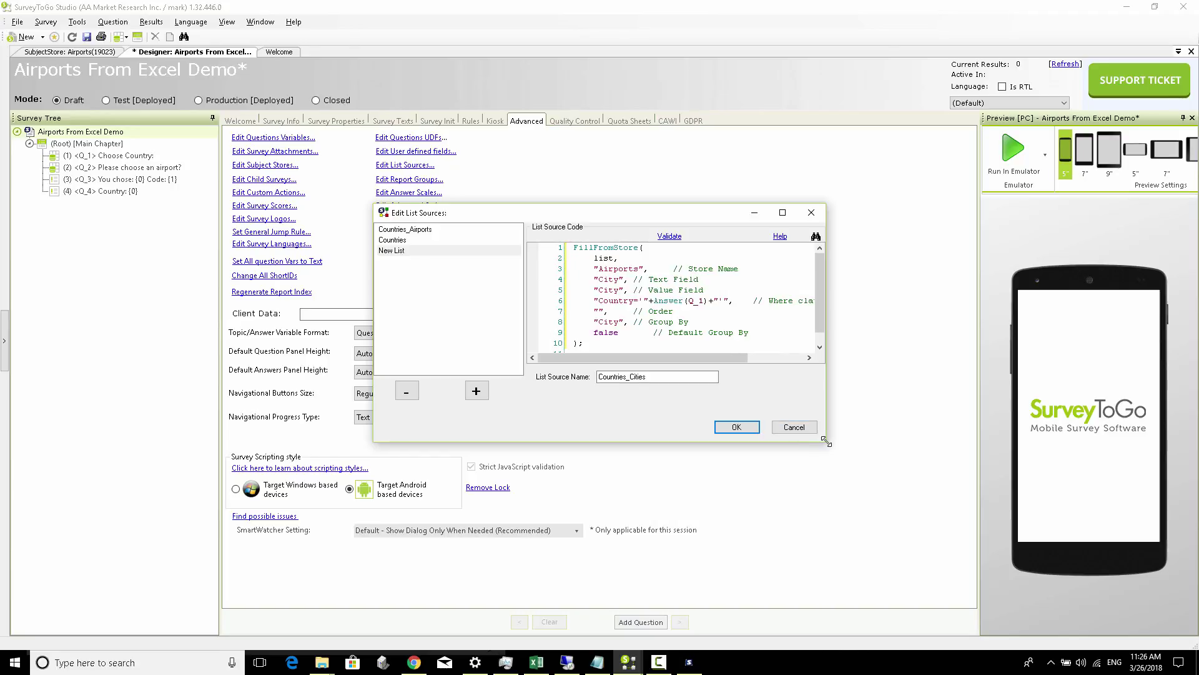
pyautogui.moveTo(819, 444); pyautogui.dragTo(932, 543)
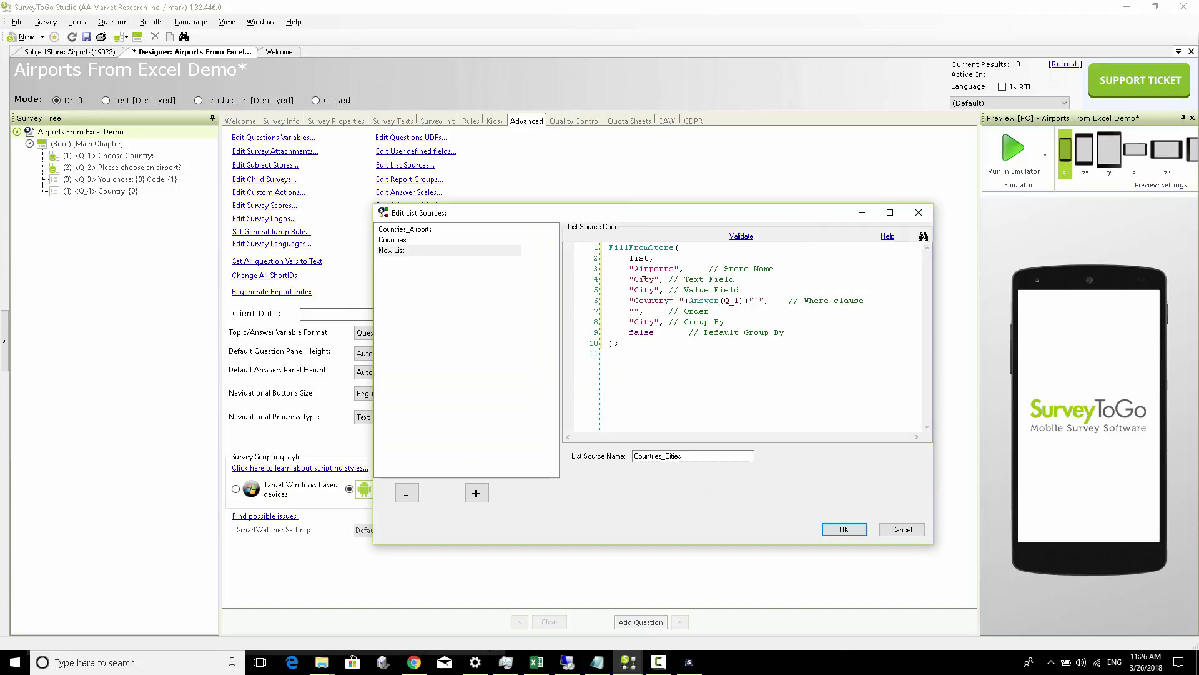
# Go through the store, field, where-clause and group-by parameters of the Countries_Cities code, and save the list sources.
pyautogui.doubleClick(646, 250)
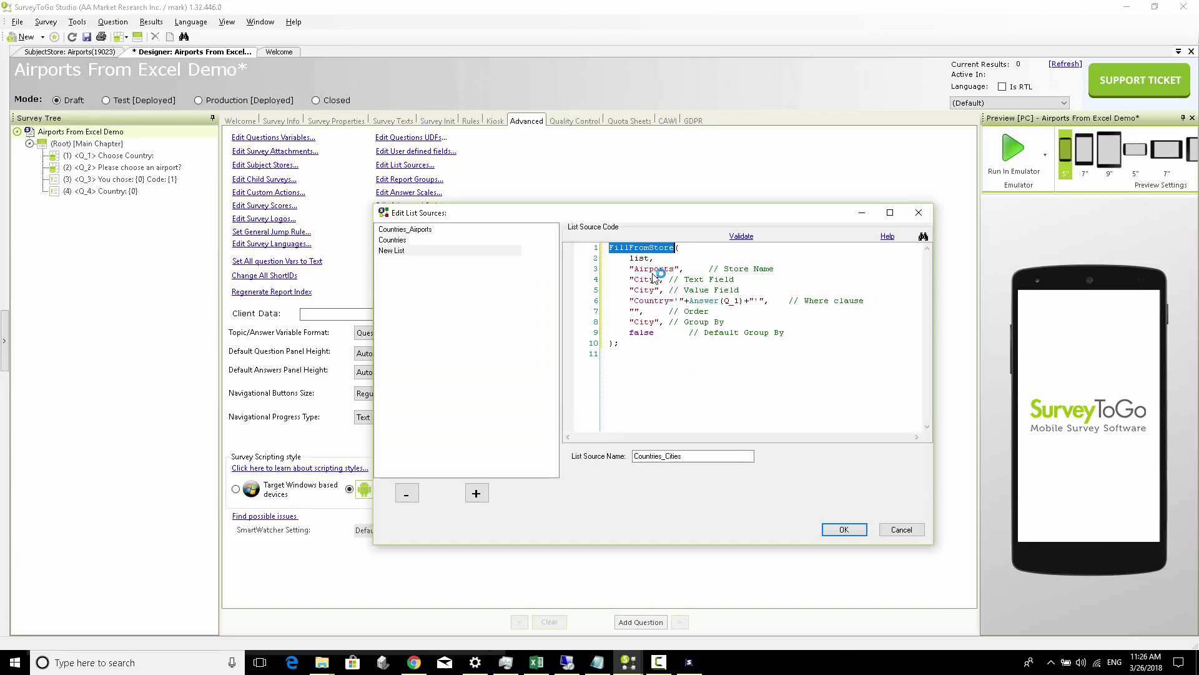
pyautogui.doubleClick(654, 270)
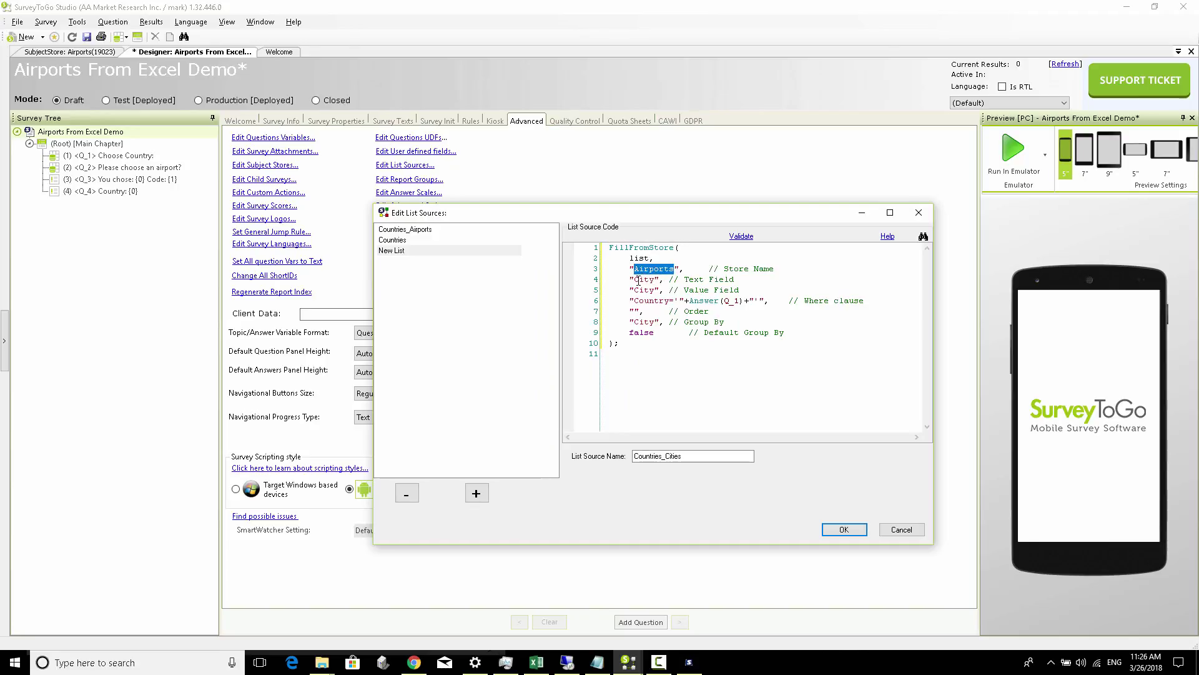
pyautogui.doubleClick(641, 280)
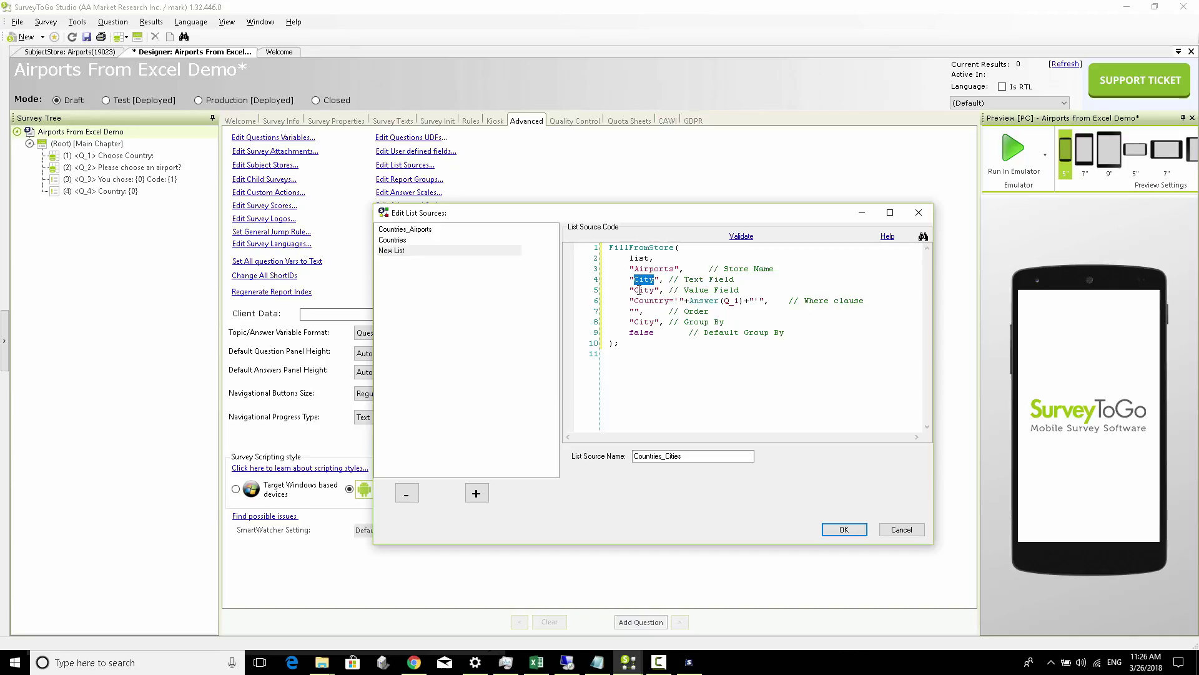
pyautogui.doubleClick(639, 290)
pyautogui.doubleClick(643, 279)
pyautogui.doubleClick(643, 290)
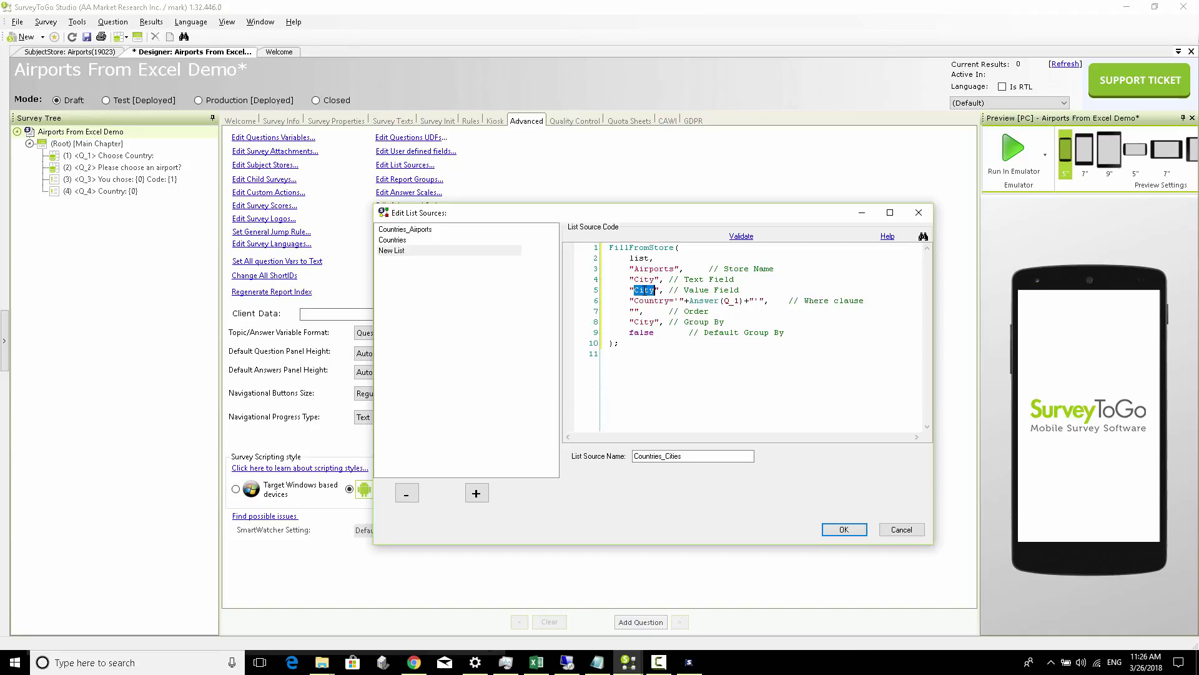
pyautogui.doubleClick(650, 301)
pyautogui.moveTo(629, 300); pyautogui.dragTo(785, 301)
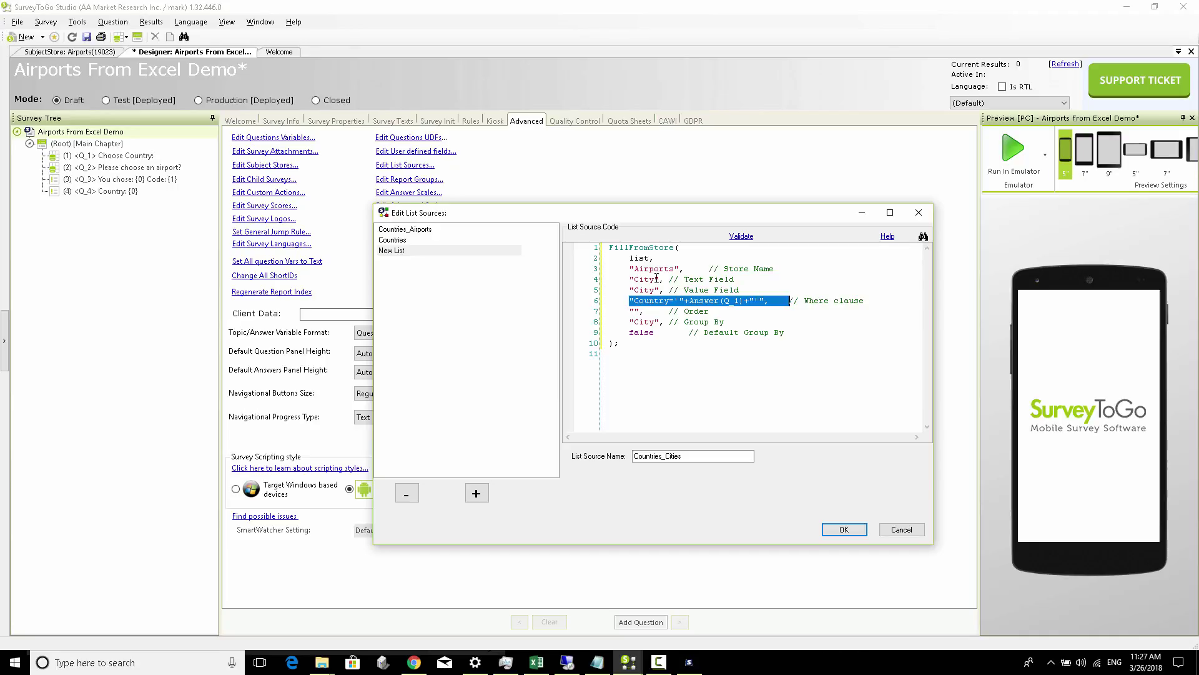
pyautogui.doubleClick(643, 322)
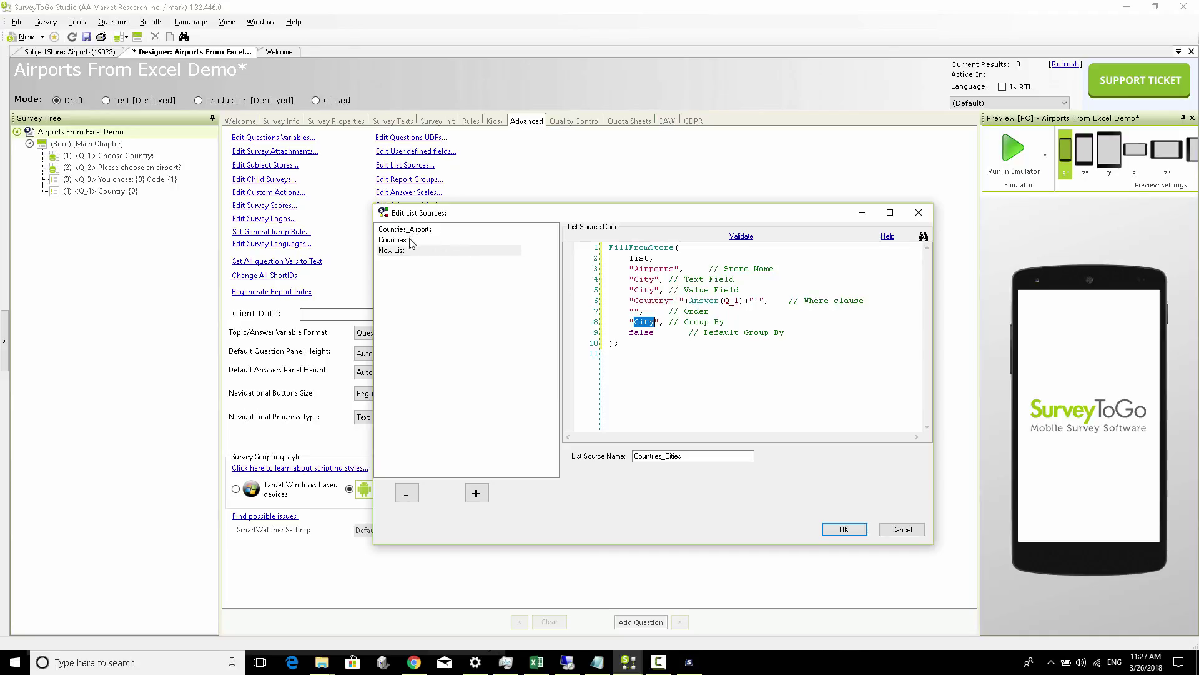
pyautogui.doubleClick(643, 279)
pyautogui.doubleClick(637, 301)
pyautogui.click(841, 530)
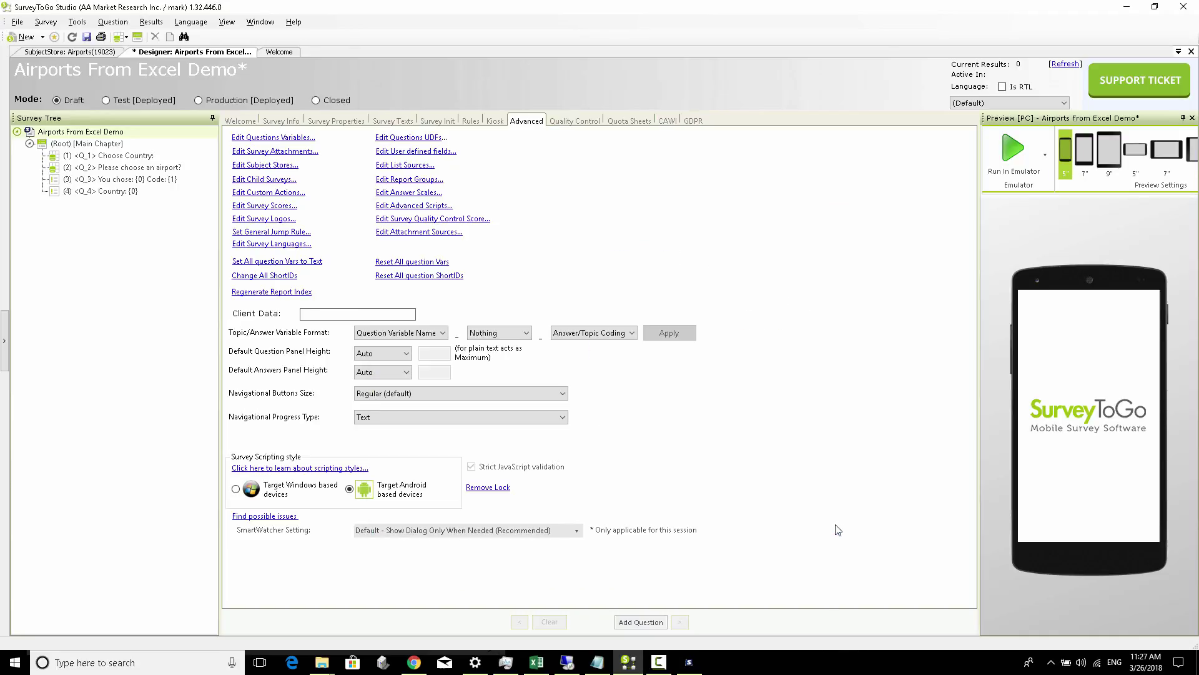
# Add an External List question with the text "City:" directly after the Choose Country question.
pyautogui.click(147, 155)
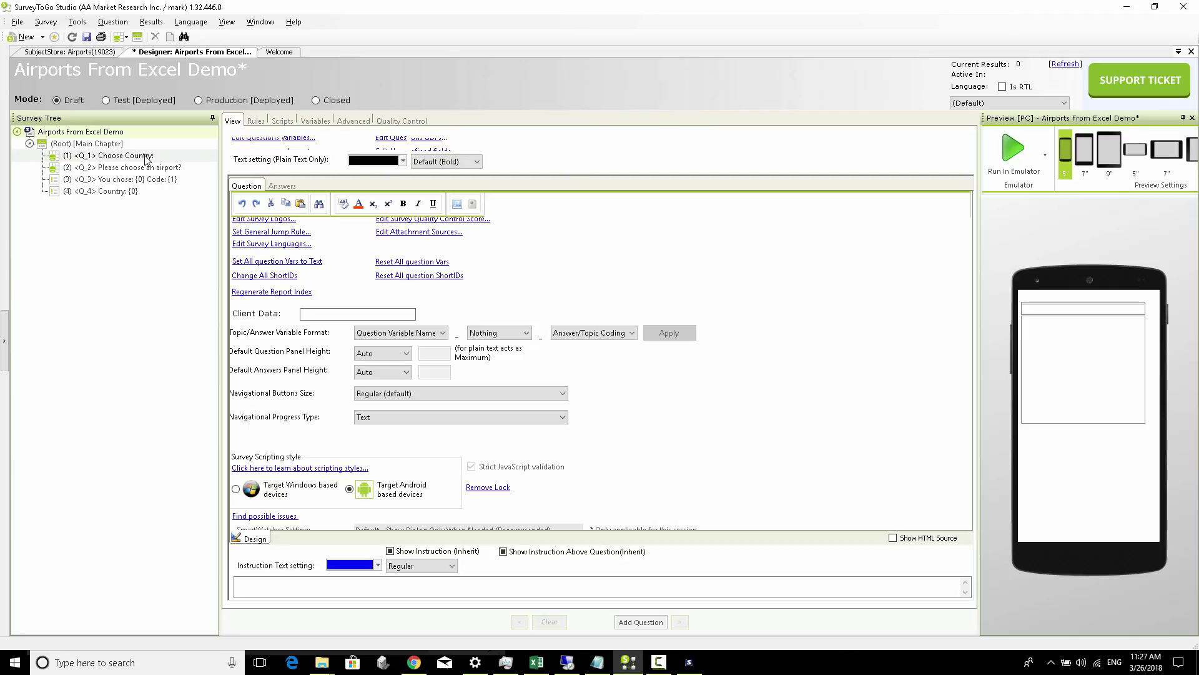
pyautogui.click(641, 622)
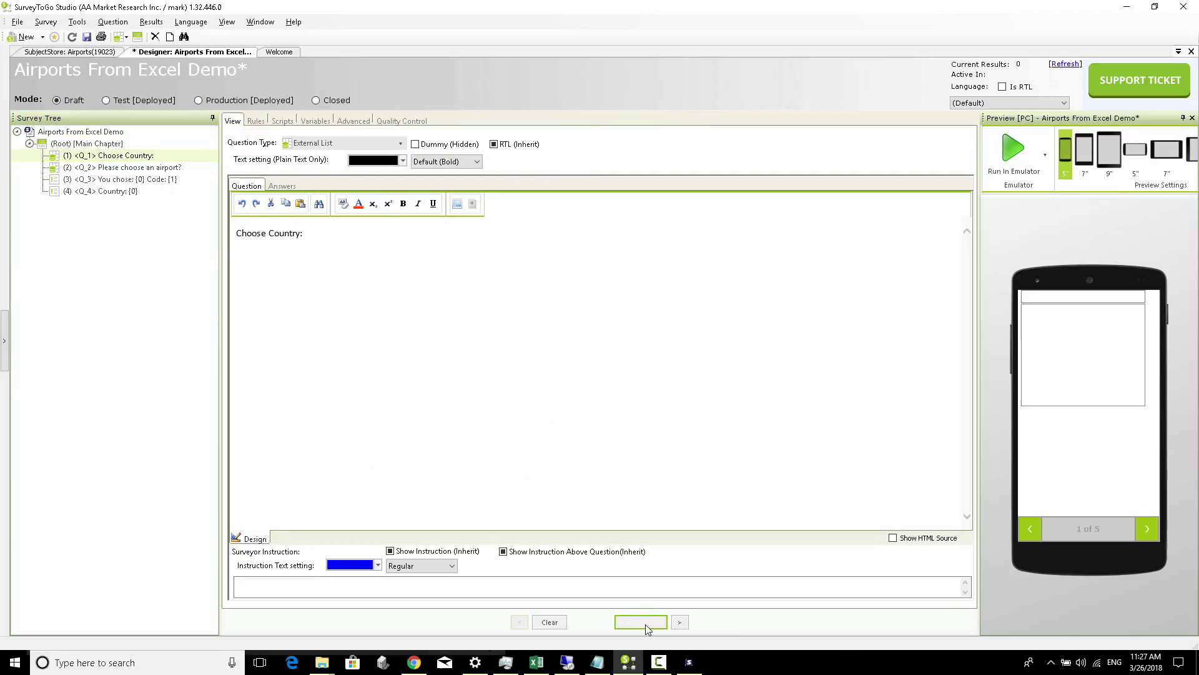
pyautogui.click(325, 145)
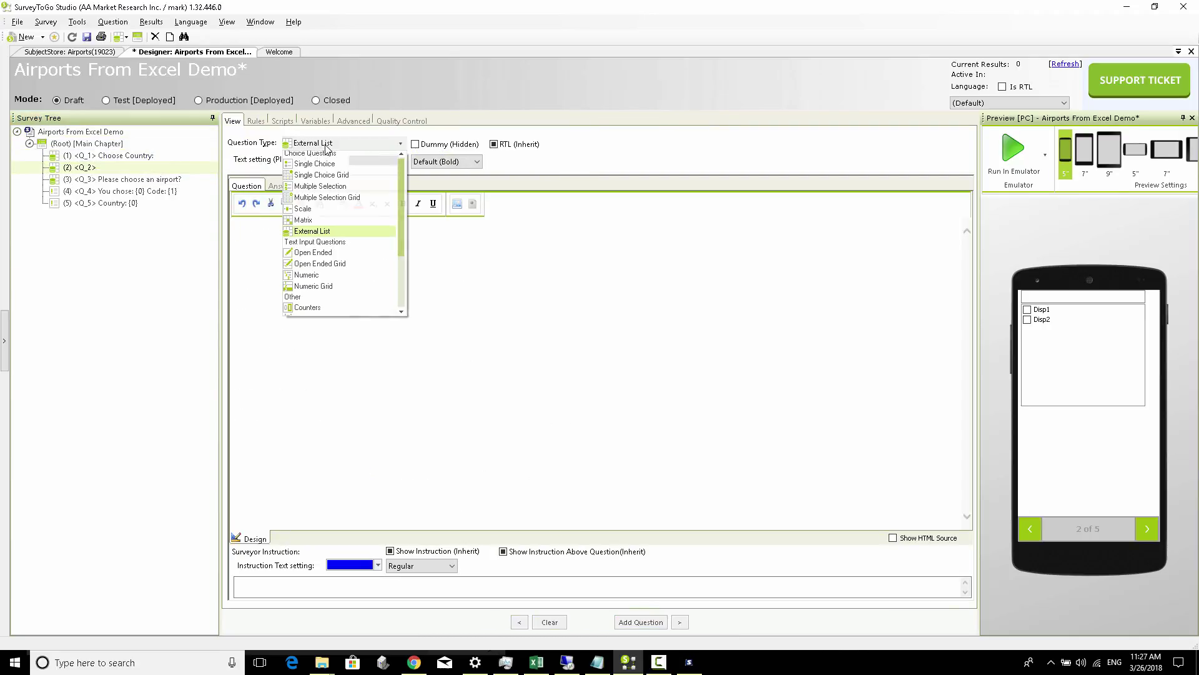
pyautogui.click(325, 146)
pyautogui.click(282, 232)
pyautogui.write('City')
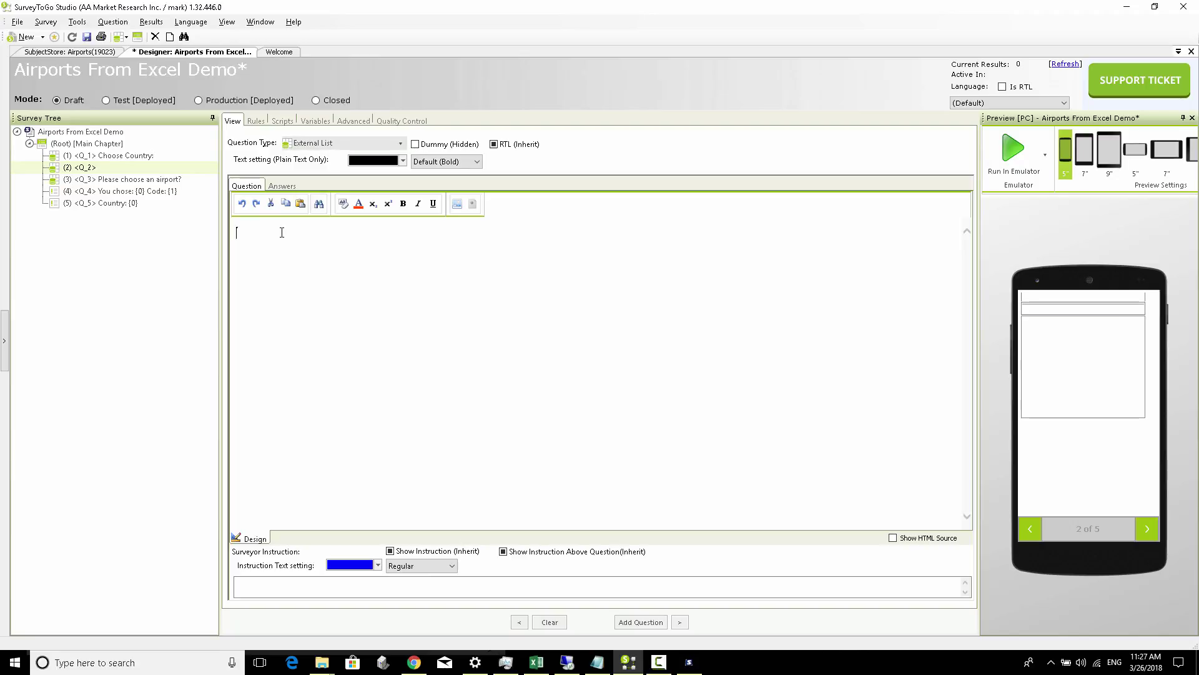
pyautogui.press('BackSpace')
pyautogui.write('y:')
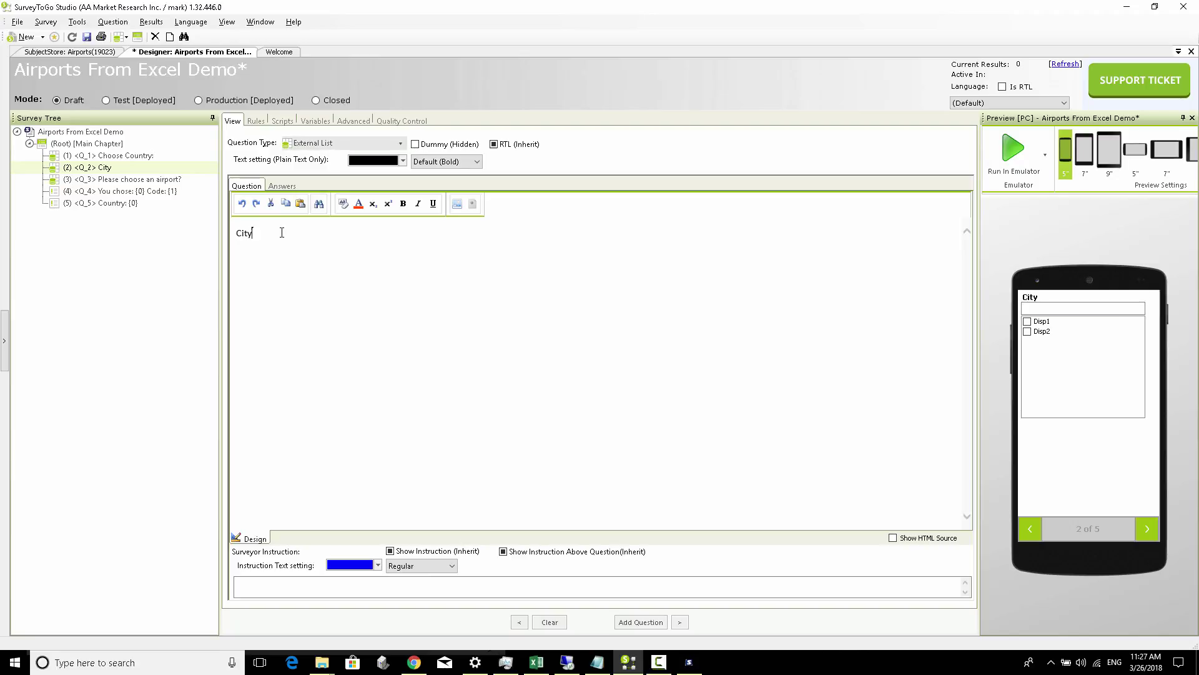
# Set the City question's answers to come from the Countries_Cities list source.
pyautogui.click(282, 186)
pyautogui.click(375, 203)
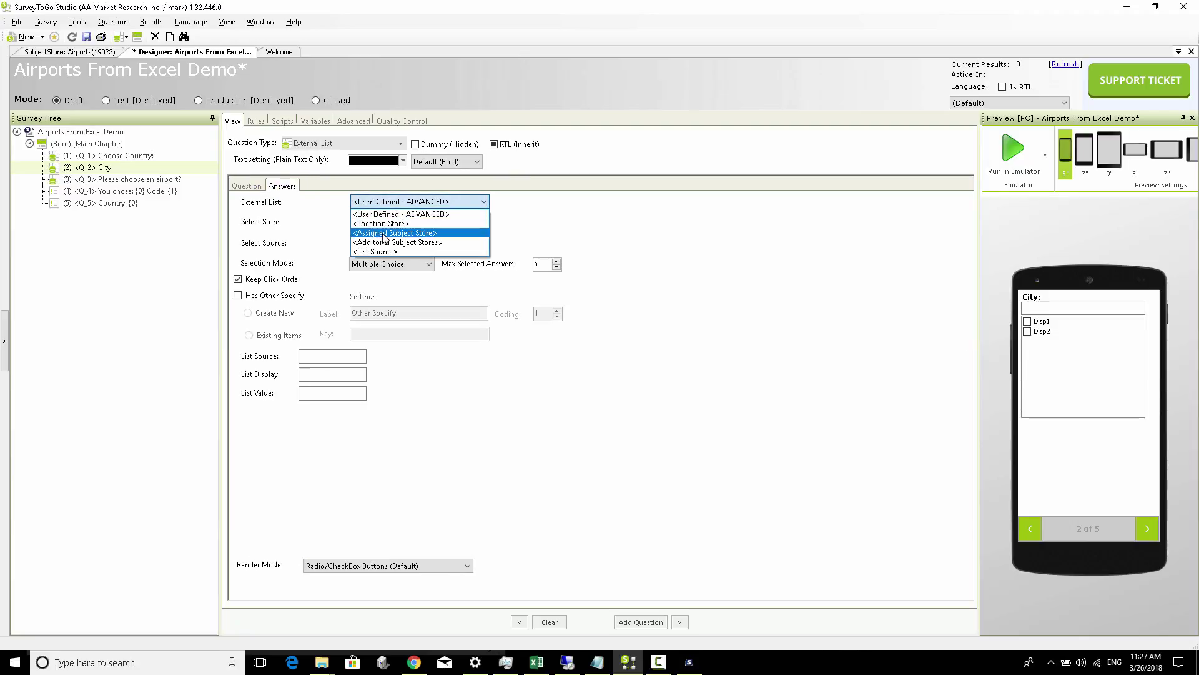
pyautogui.click(376, 251)
pyautogui.click(387, 245)
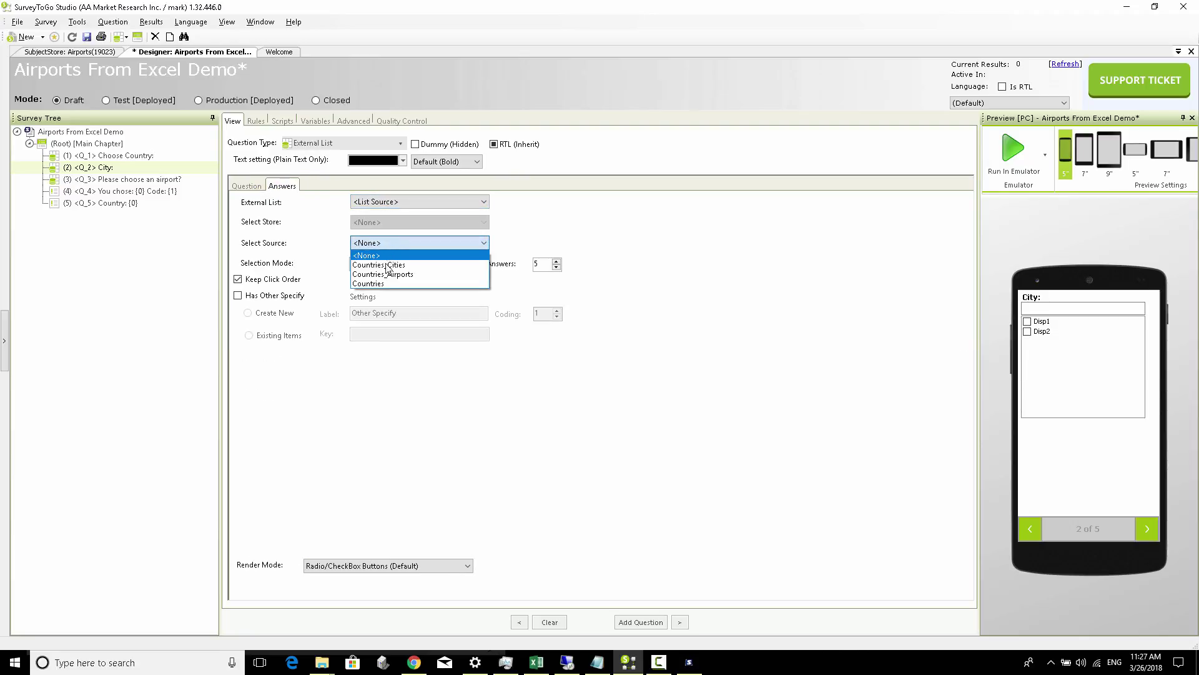
pyautogui.click(409, 266)
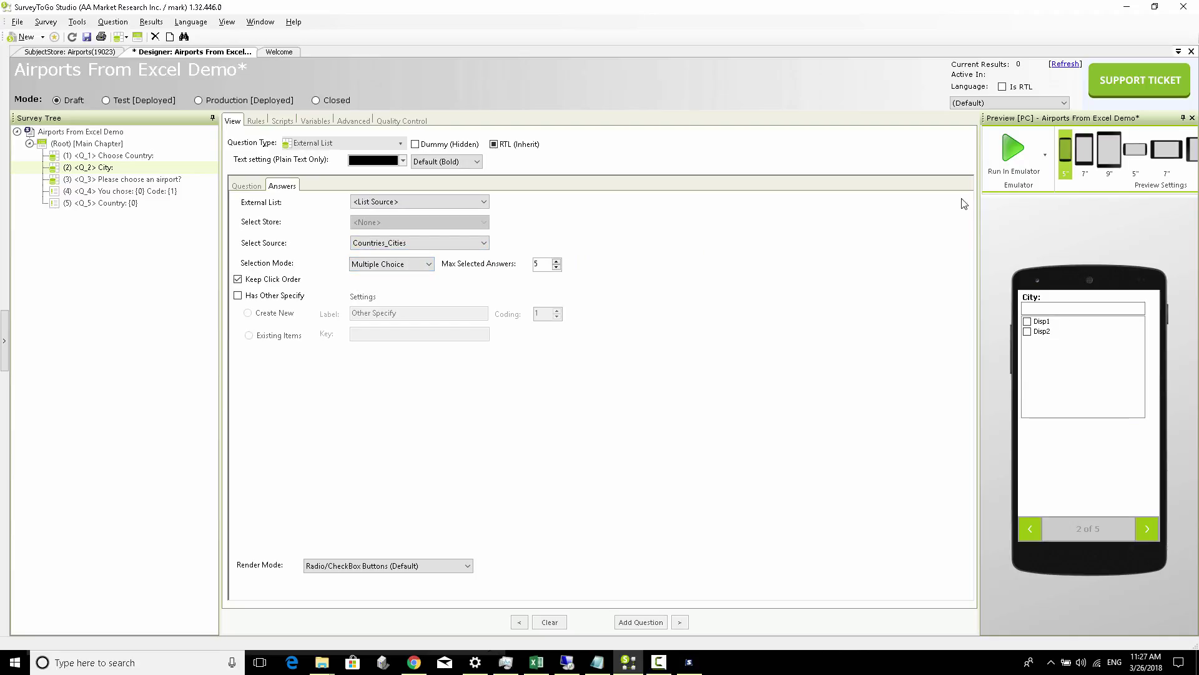
# Run the survey in the emulator, filter the countries by "Fra" and choose France to check its city list.
pyautogui.click(1013, 156)
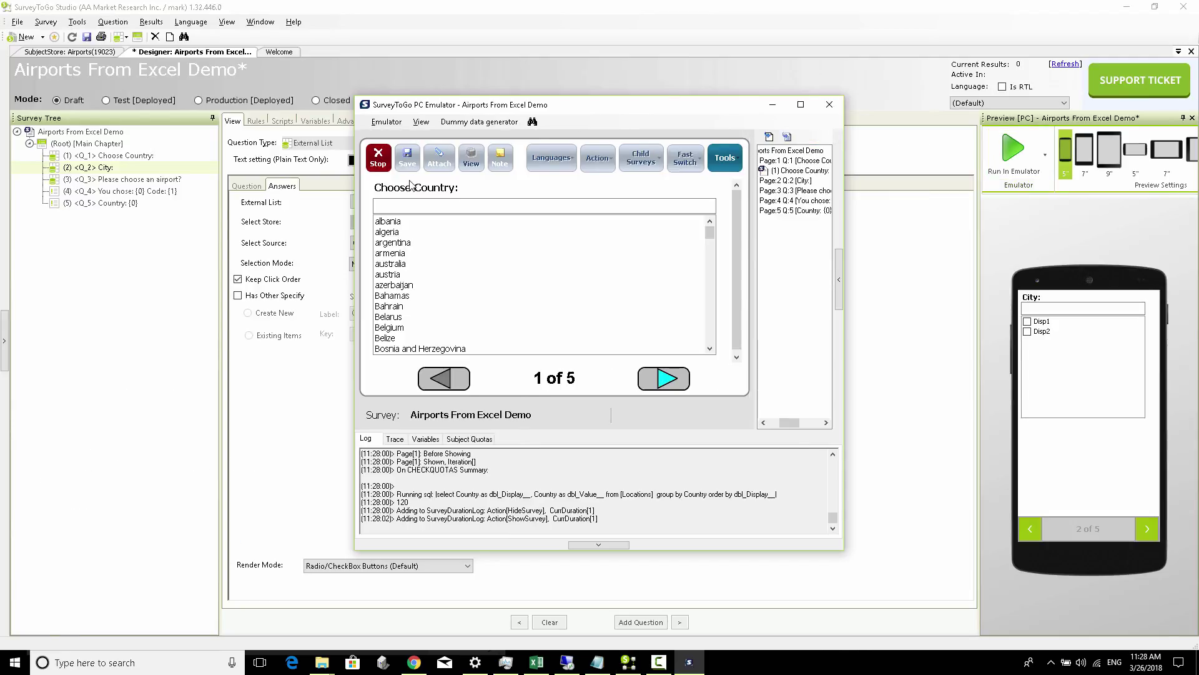
pyautogui.click(438, 206)
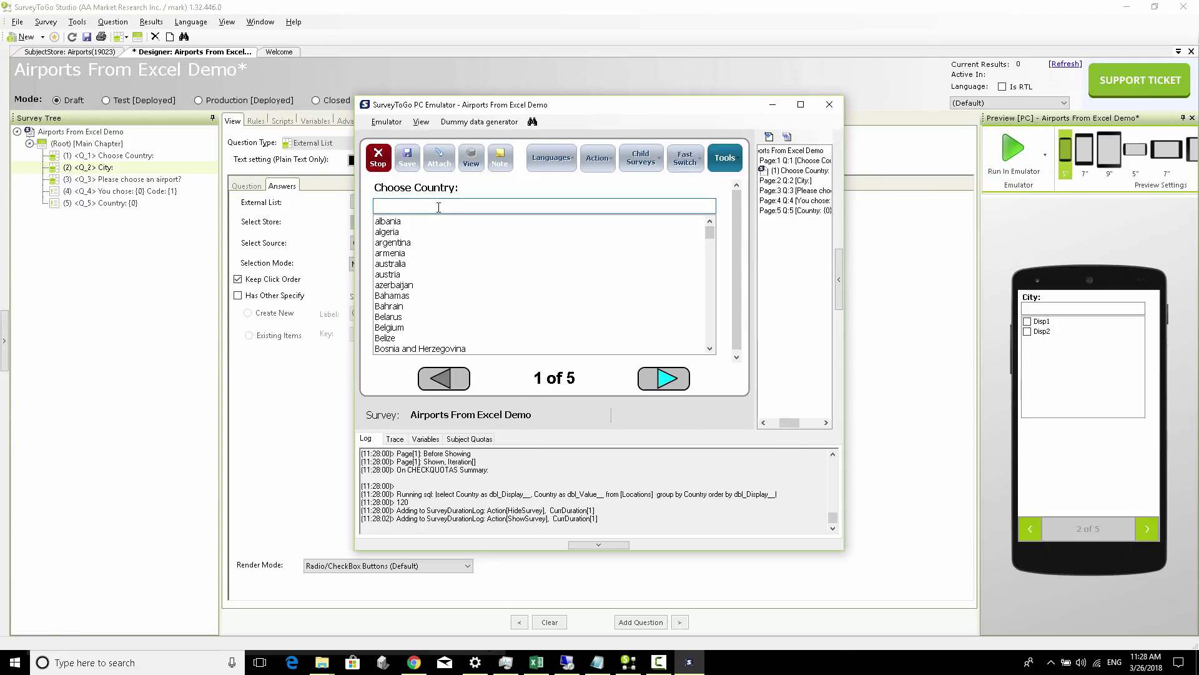
pyautogui.write('Fra')
pyautogui.click(412, 223)
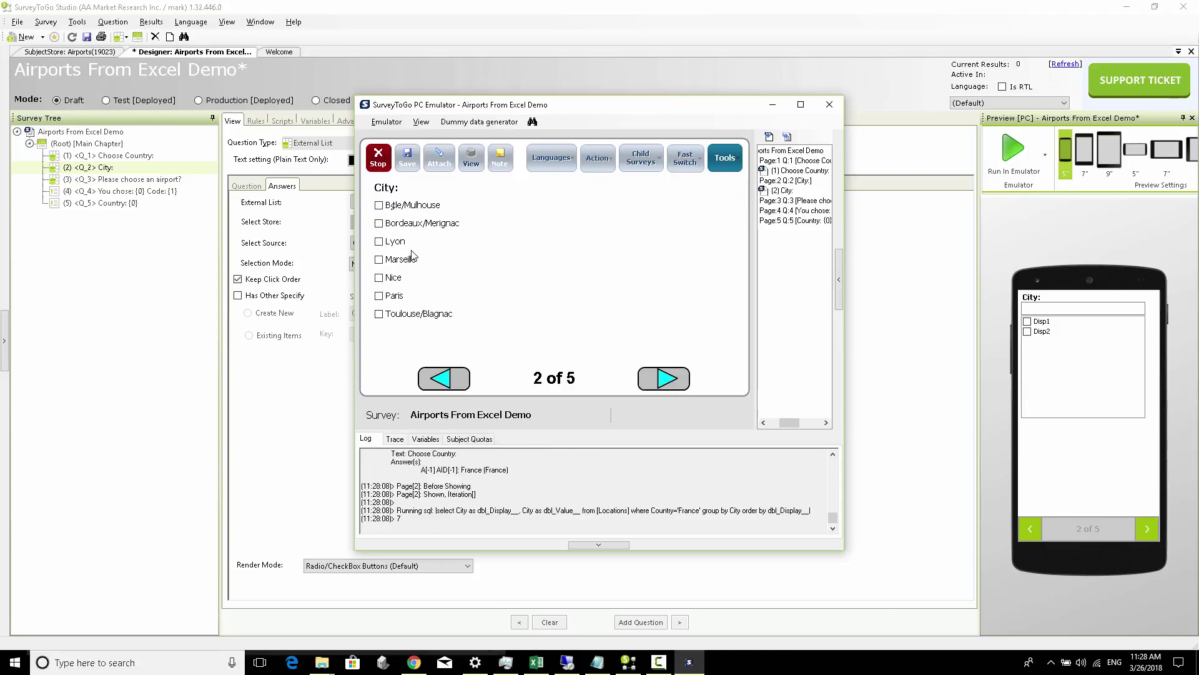
# Return to the designer and set the City question to Single Choice with the Auto Complete List render mode.
pyautogui.hotkey('alt', 'Tab')
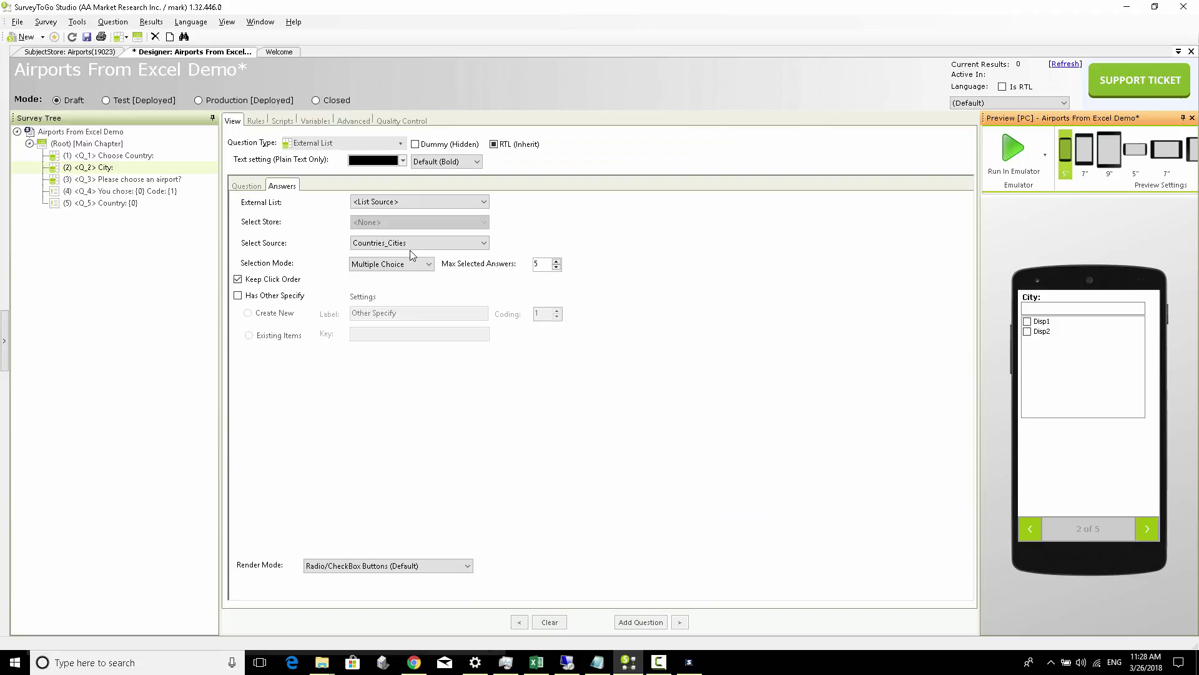
pyautogui.click(377, 264)
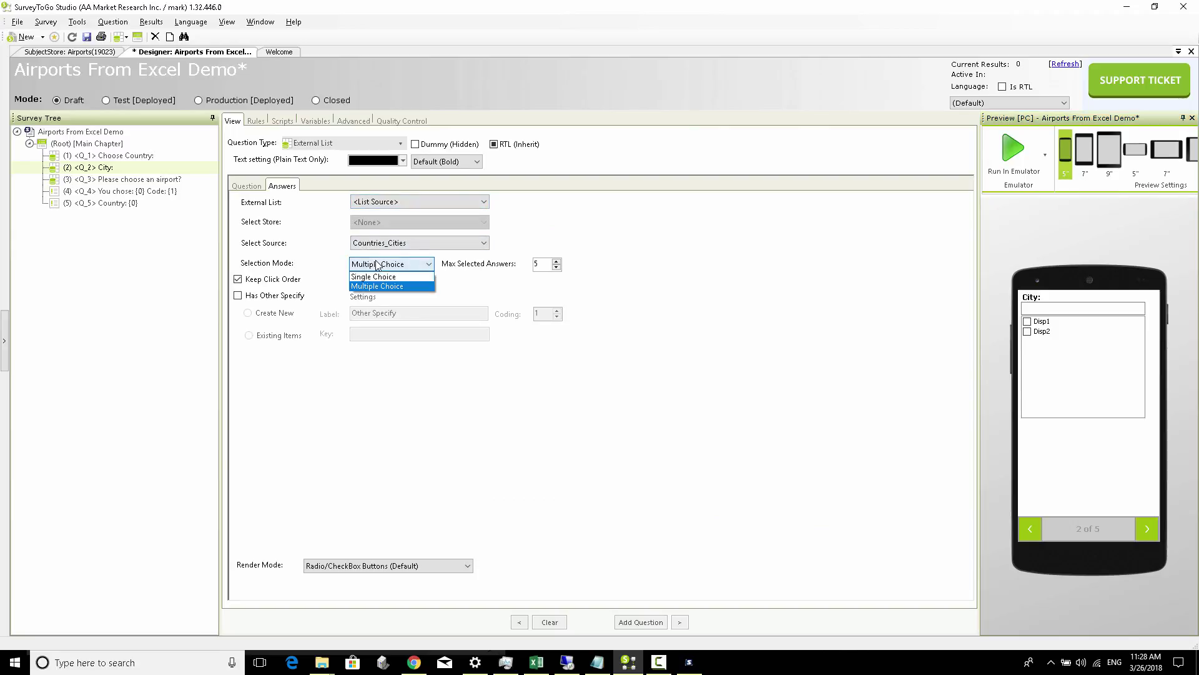
pyautogui.click(379, 277)
pyautogui.click(386, 565)
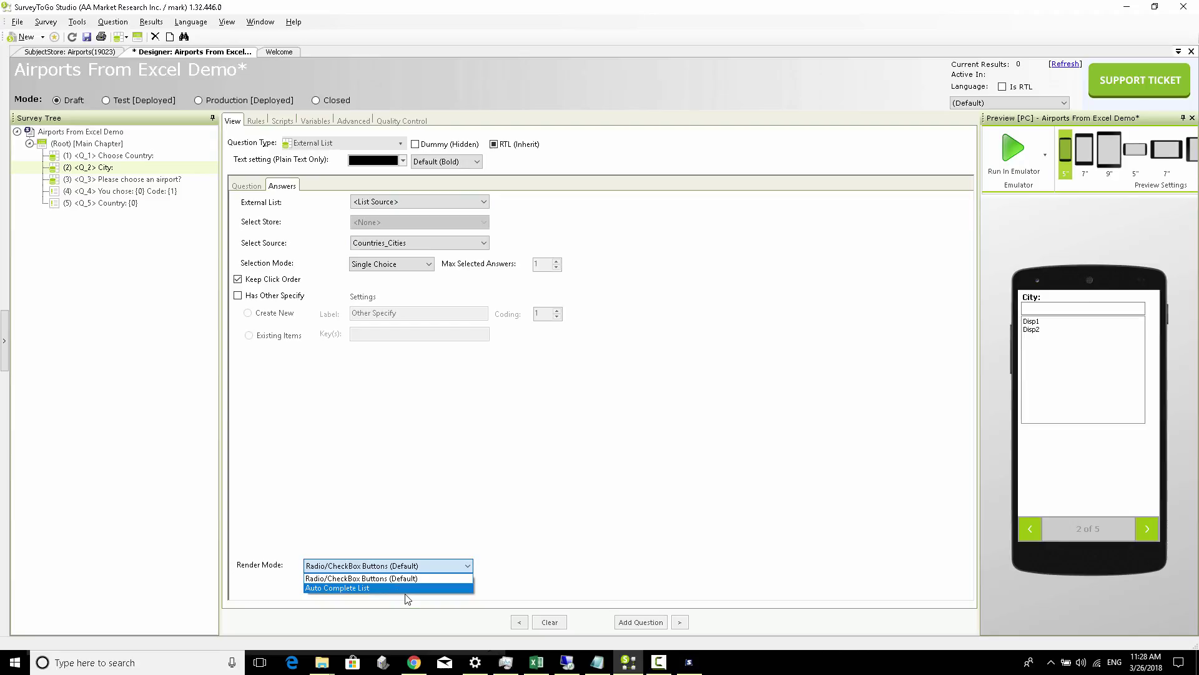
pyautogui.click(393, 585)
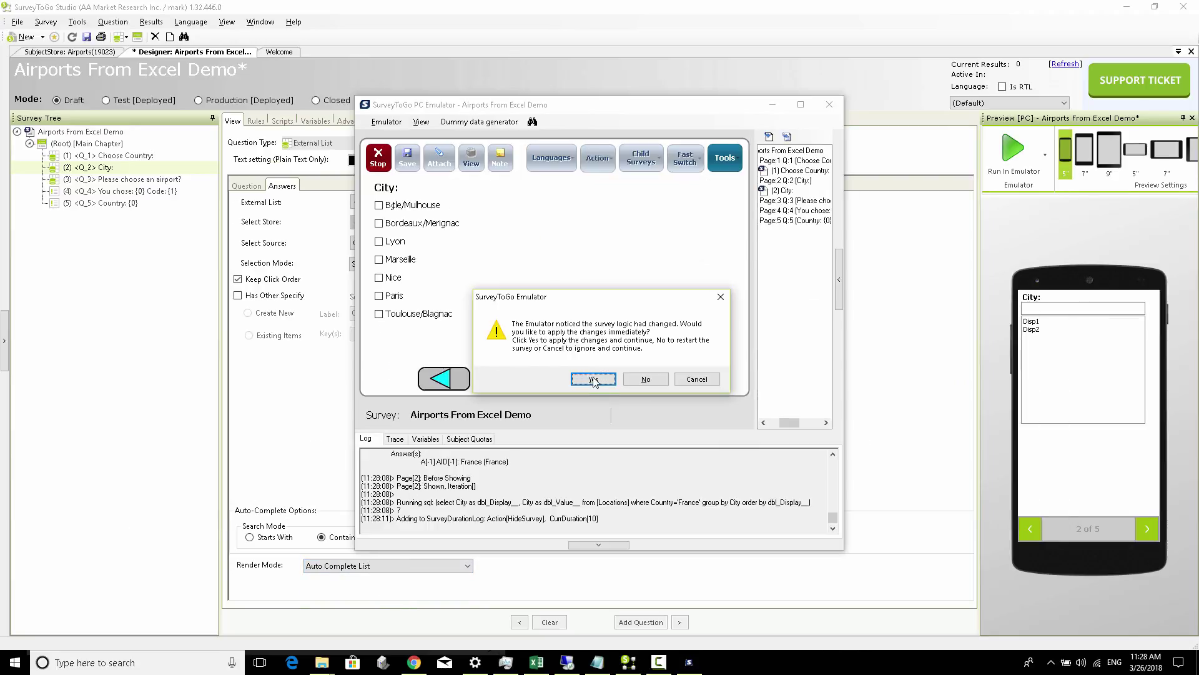
# Apply the changes to the running emulator, go back to the country question, filter by "Be" and choose Belgium.
pyautogui.click(594, 381)
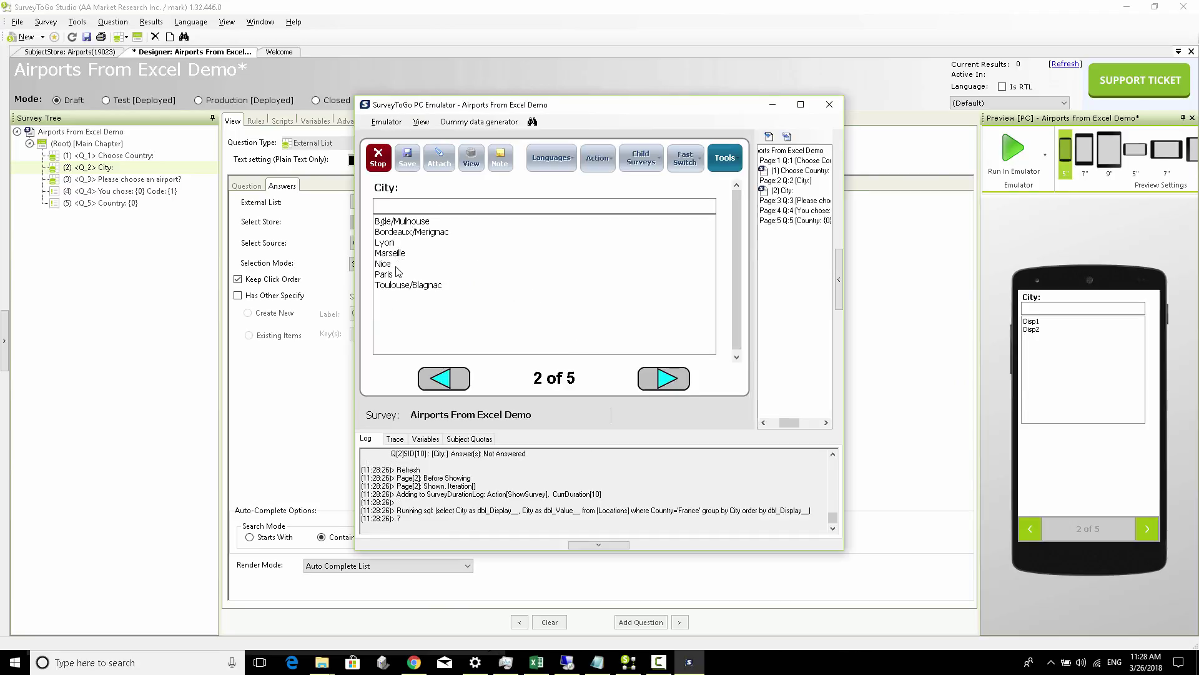
pyautogui.click(395, 206)
pyautogui.click(438, 381)
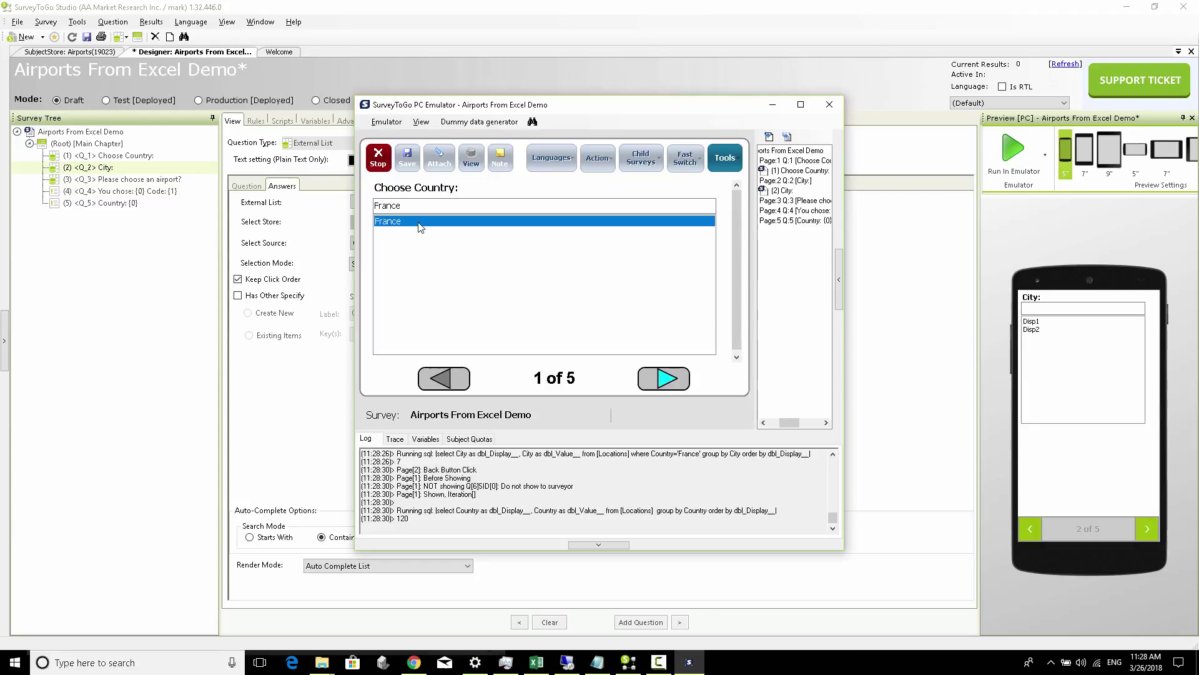
pyautogui.write('Be')
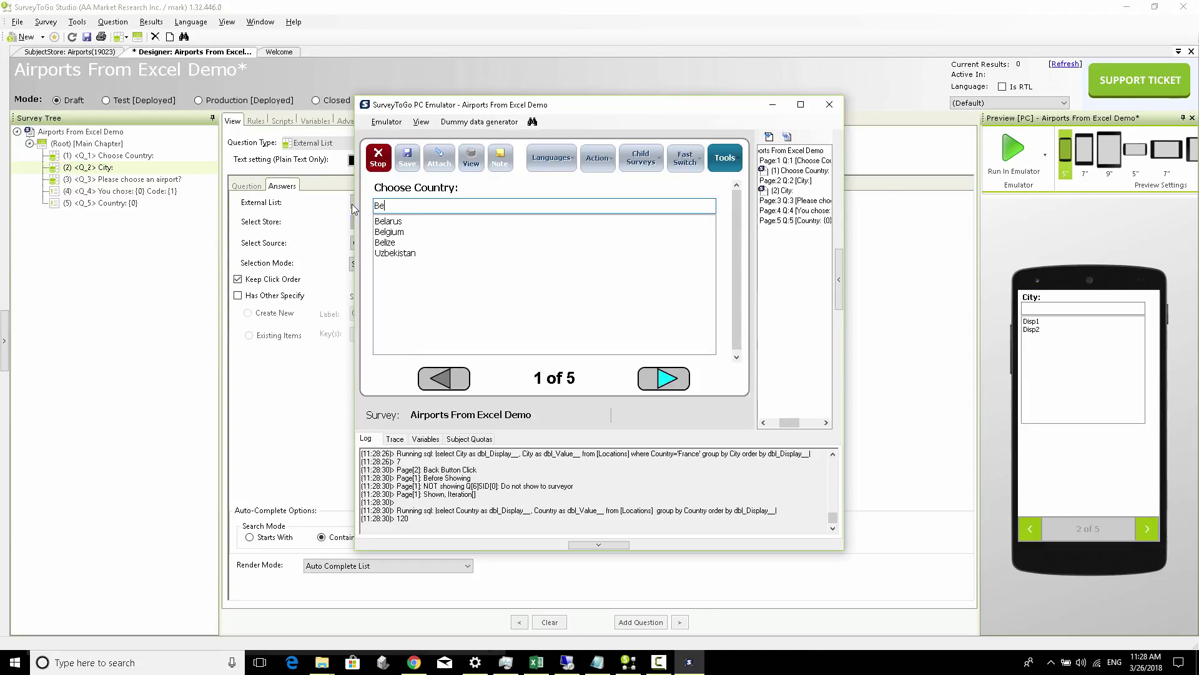
pyautogui.click(395, 234)
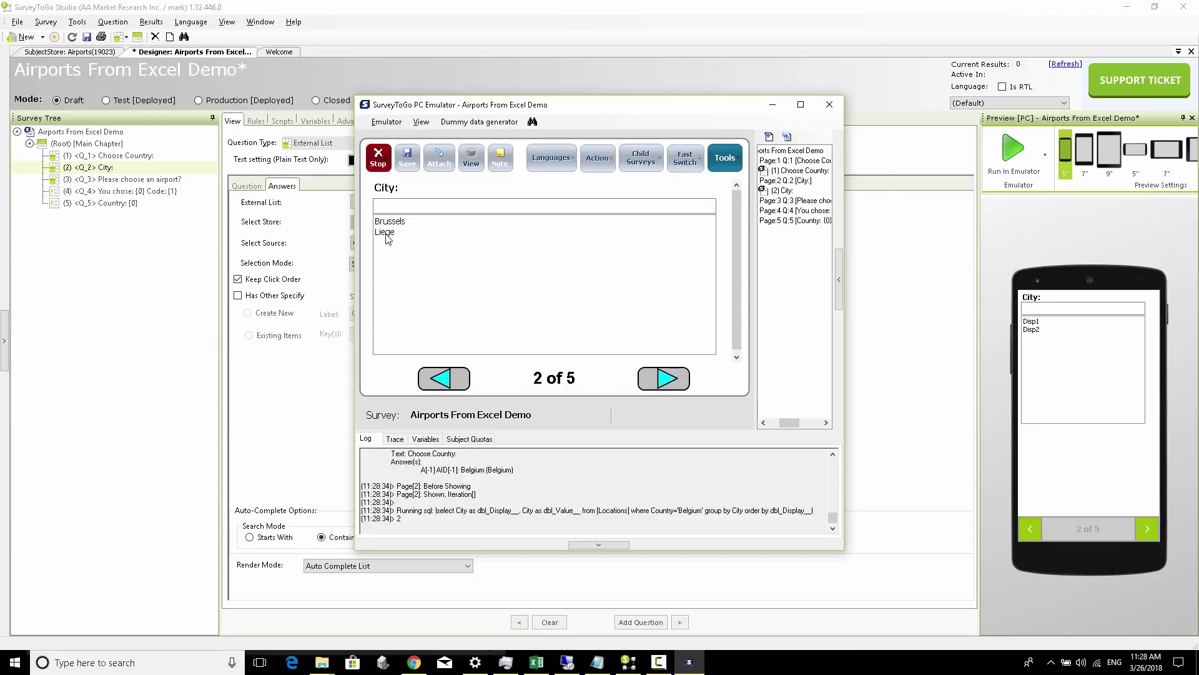
# Choose Brussels as the city to check the airport list, and stop the emulator run.
pyautogui.doubleClick(394, 224)
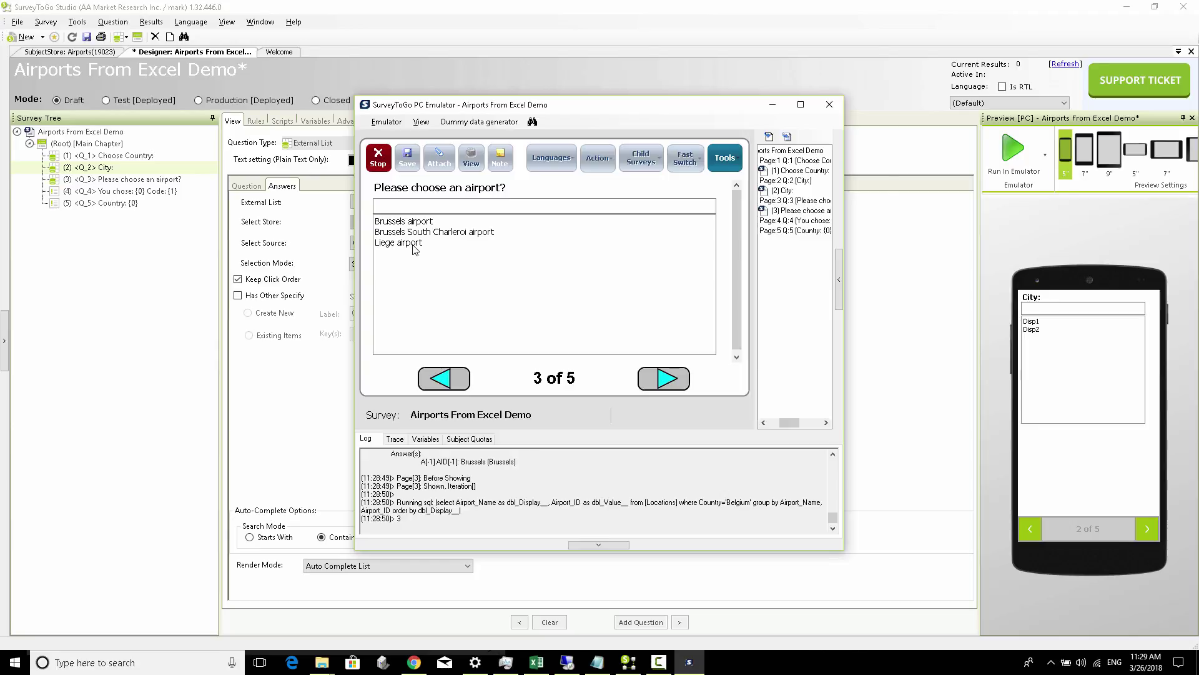
pyautogui.click(378, 157)
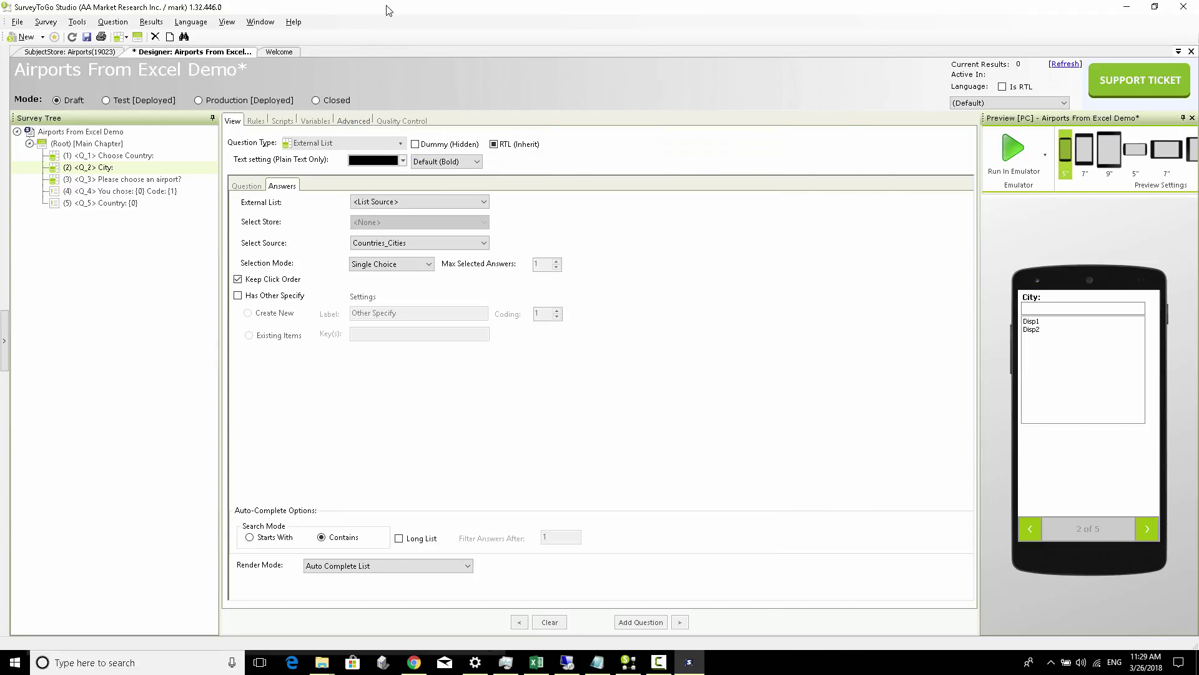
# Open the survey's Countries_Airports list source for editing and enlarge the editor so its code lines fit.
pyautogui.click(87, 132)
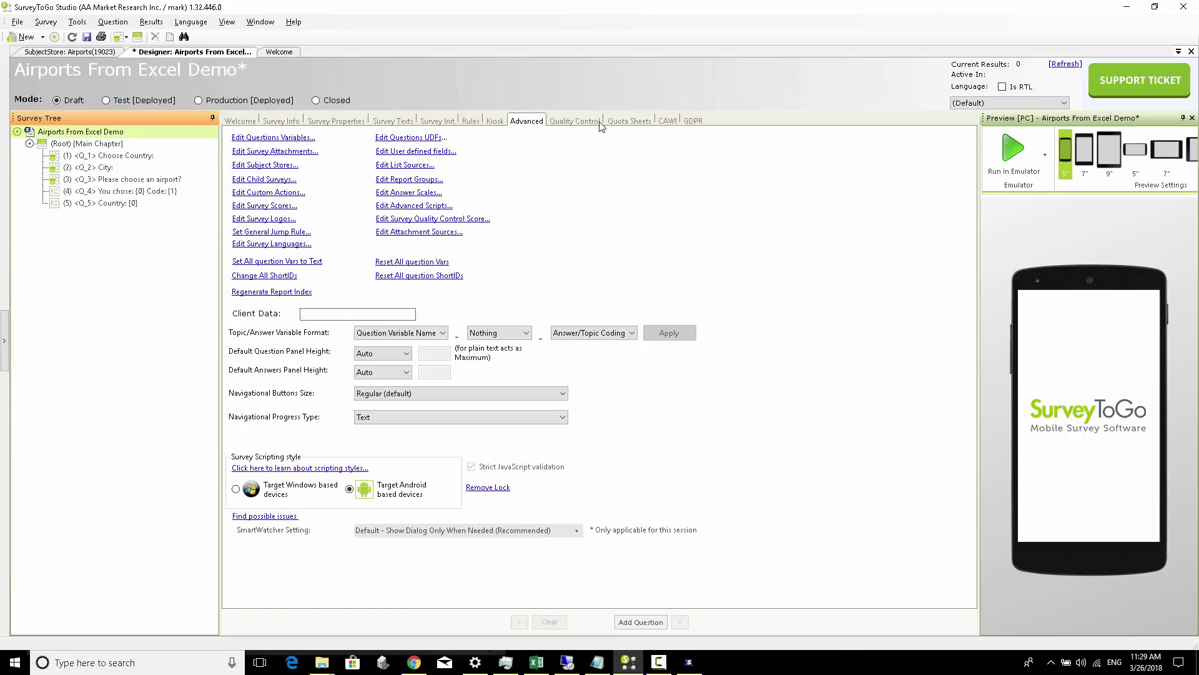
pyautogui.click(416, 166)
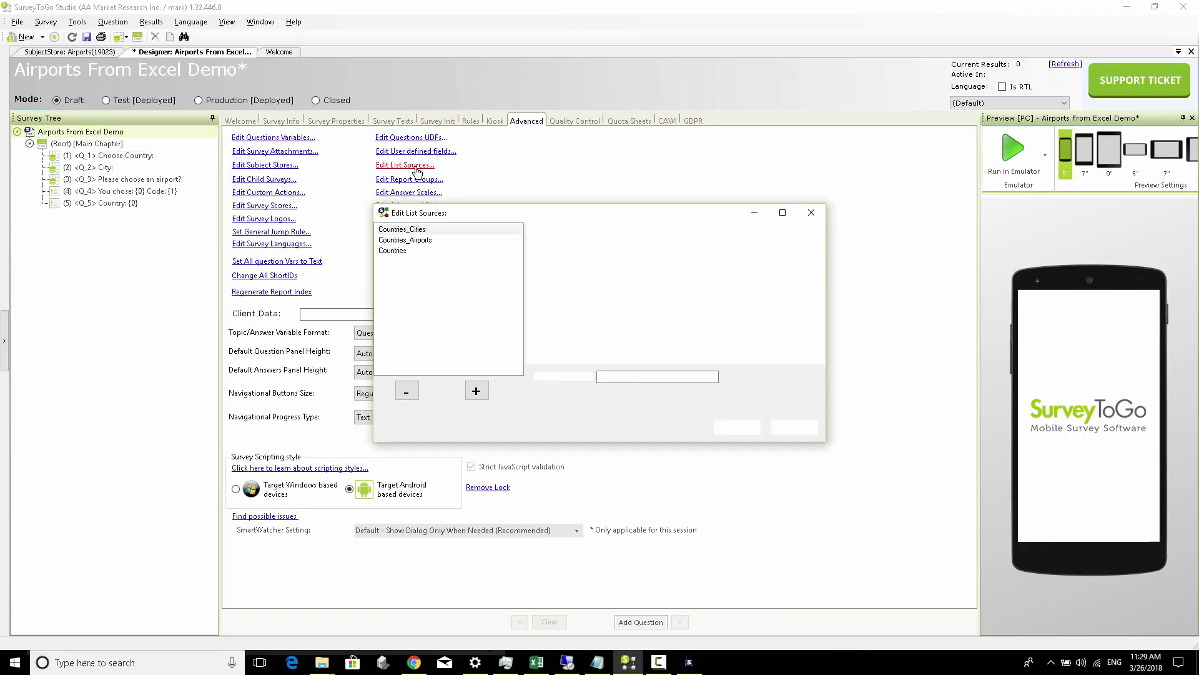
pyautogui.click(418, 243)
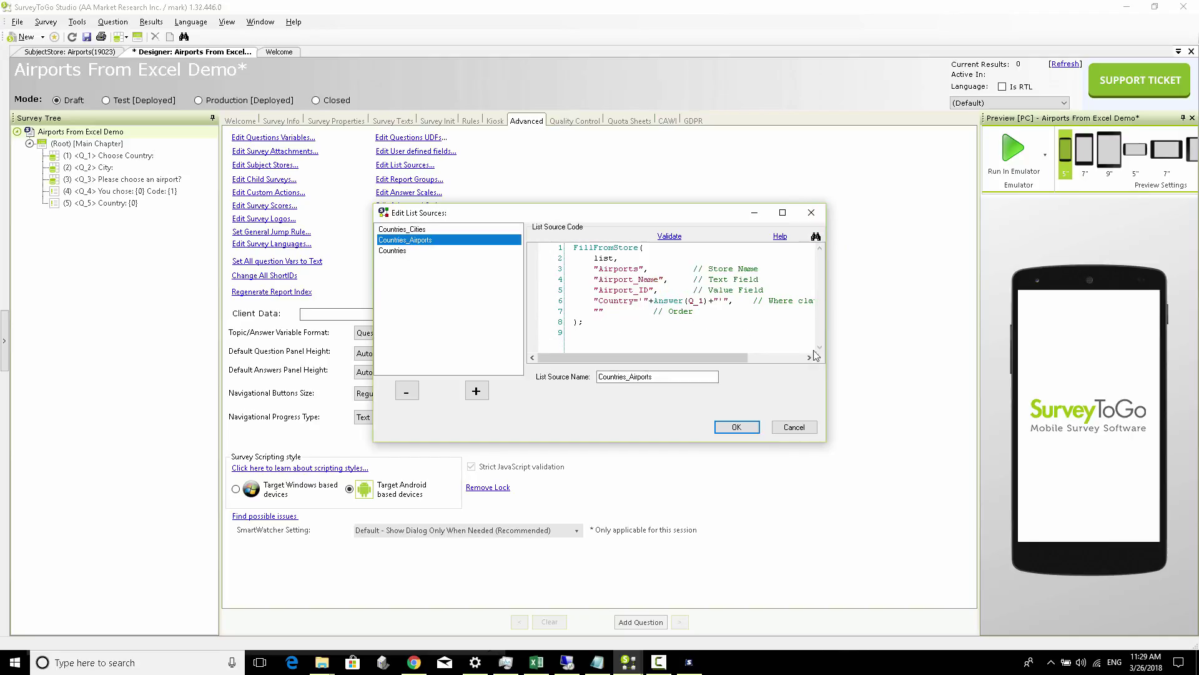
pyautogui.moveTo(827, 443); pyautogui.dragTo(940, 553)
pyautogui.click(682, 295)
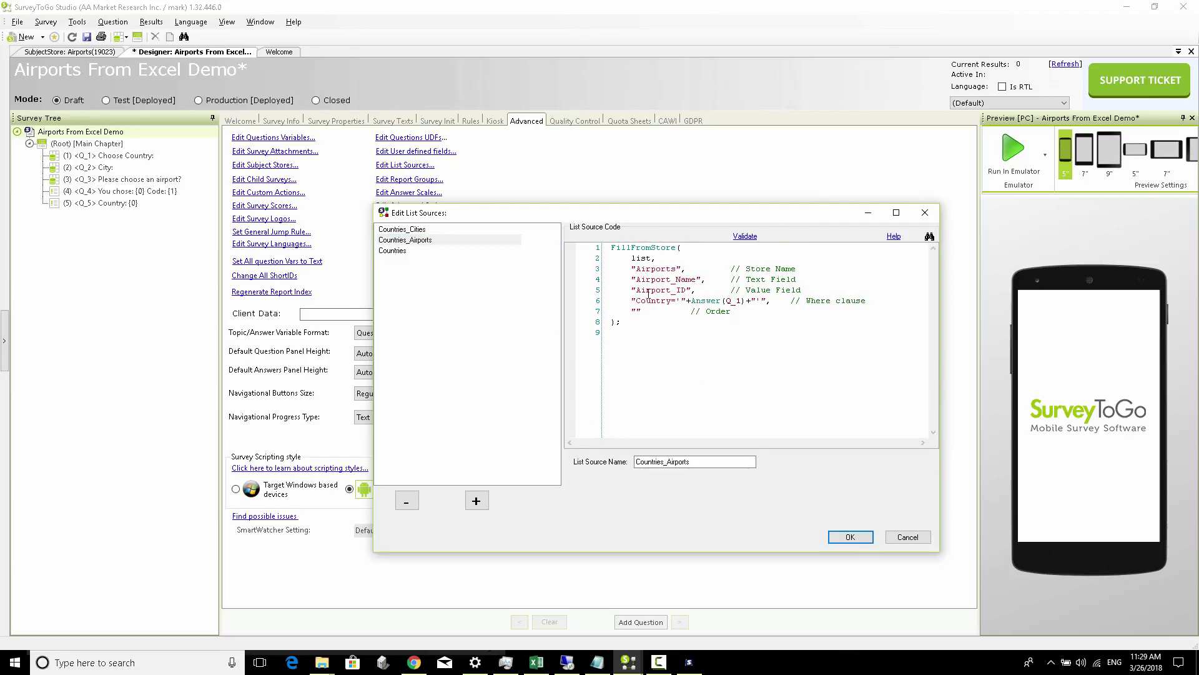
pyautogui.moveTo(631, 302); pyautogui.dragTo(774, 305)
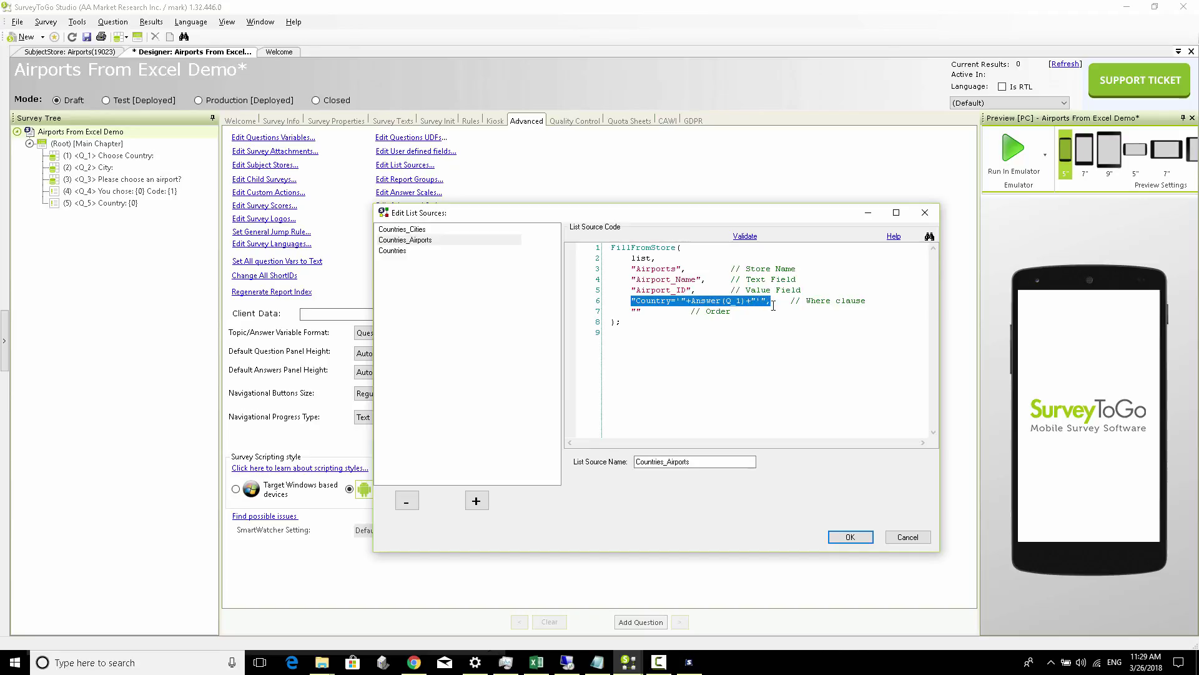
pyautogui.click(759, 304)
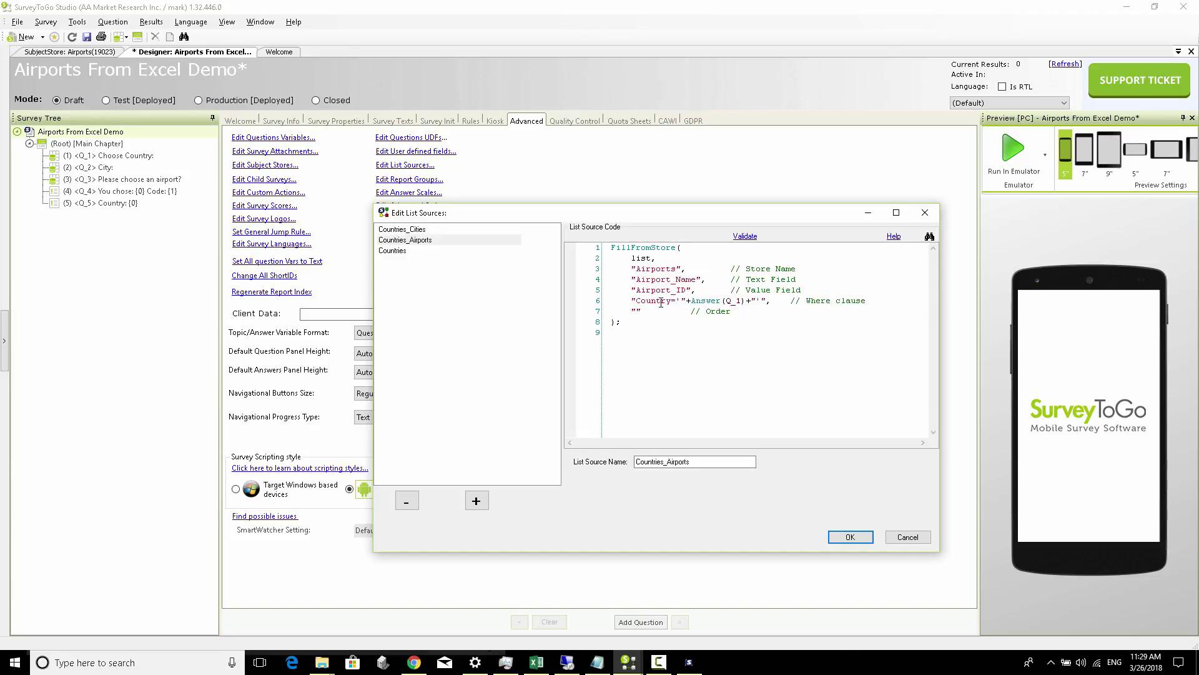
pyautogui.tripleClick(786, 298)
pyautogui.hotkey('ctrl', 'v')
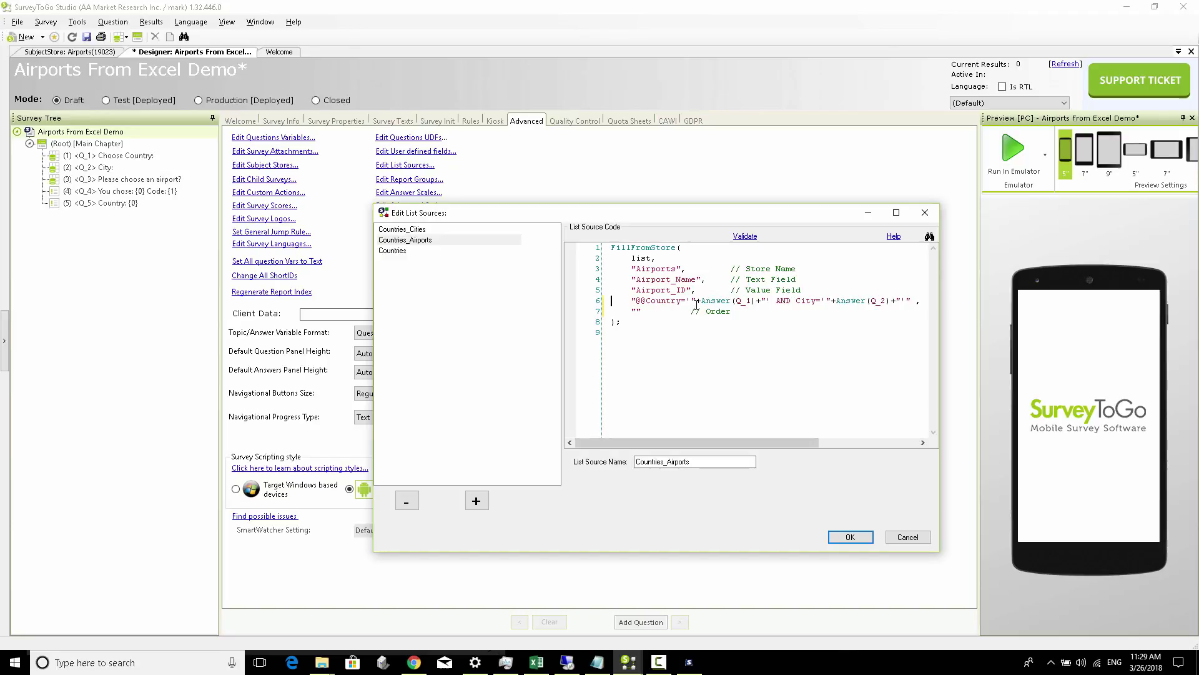
# Examine the new where clause, including its @@ prefix, Country and City conditions, AND operator, question references and quotes.
pyautogui.moveTo(646, 301); pyautogui.dragTo(769, 298)
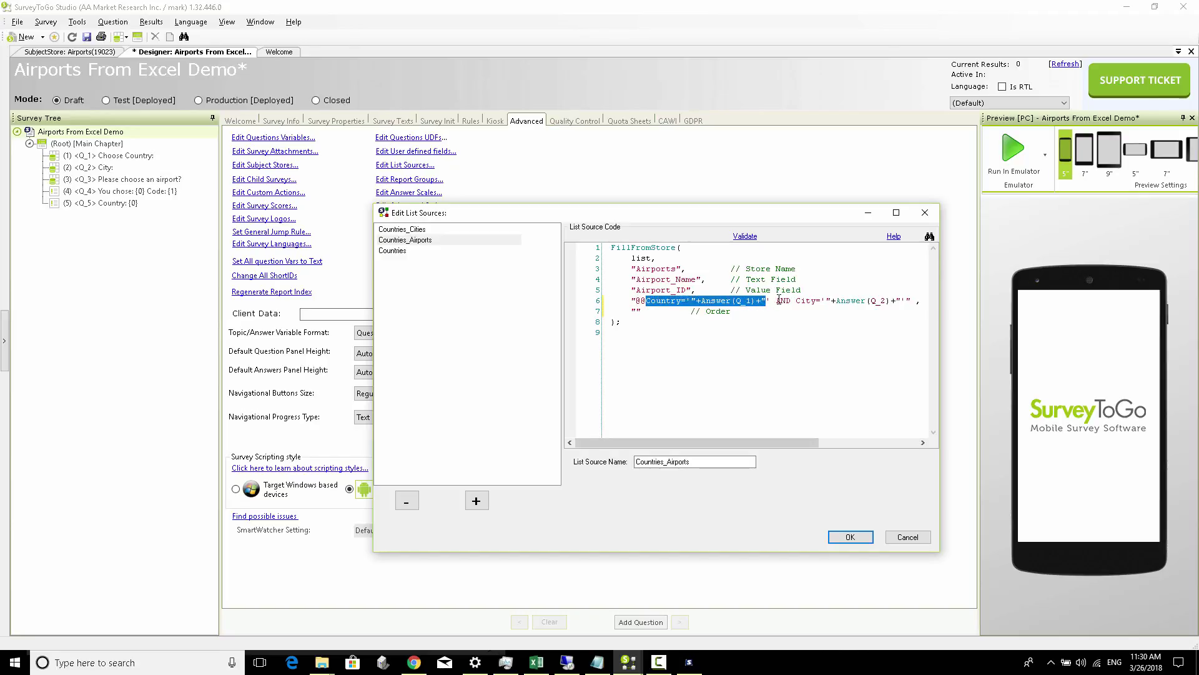
pyautogui.click(774, 300)
pyautogui.moveTo(776, 302); pyautogui.dragTo(866, 301)
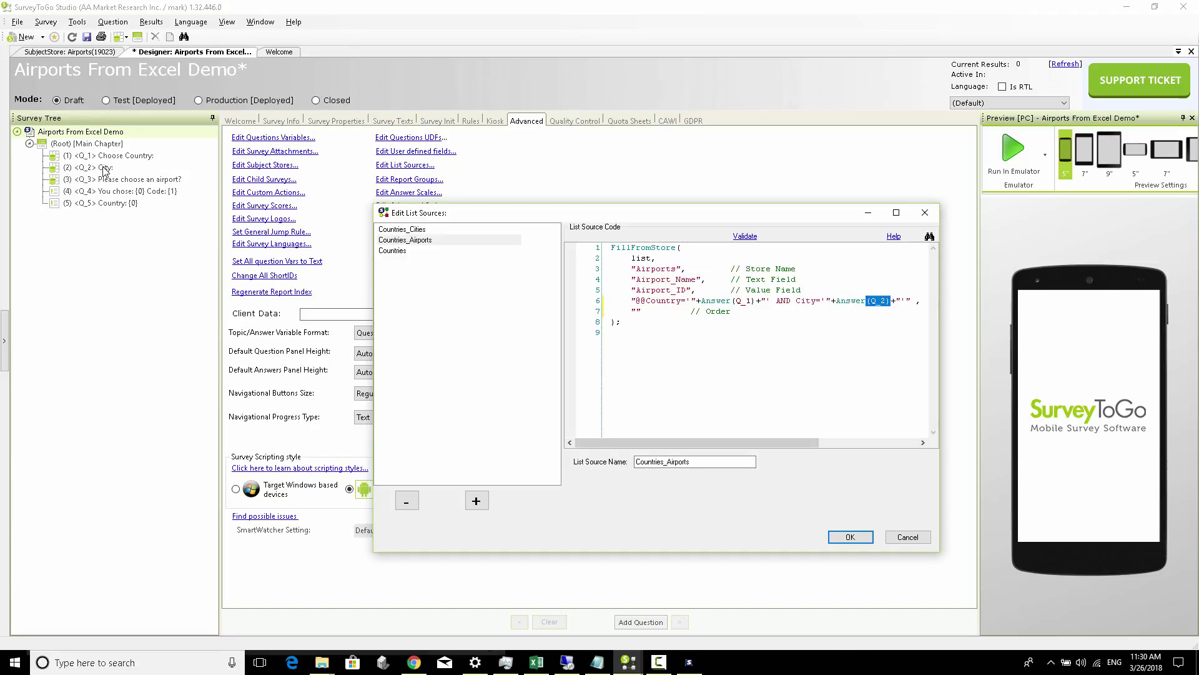
pyautogui.moveTo(562, 406); pyautogui.dragTo(489, 407)
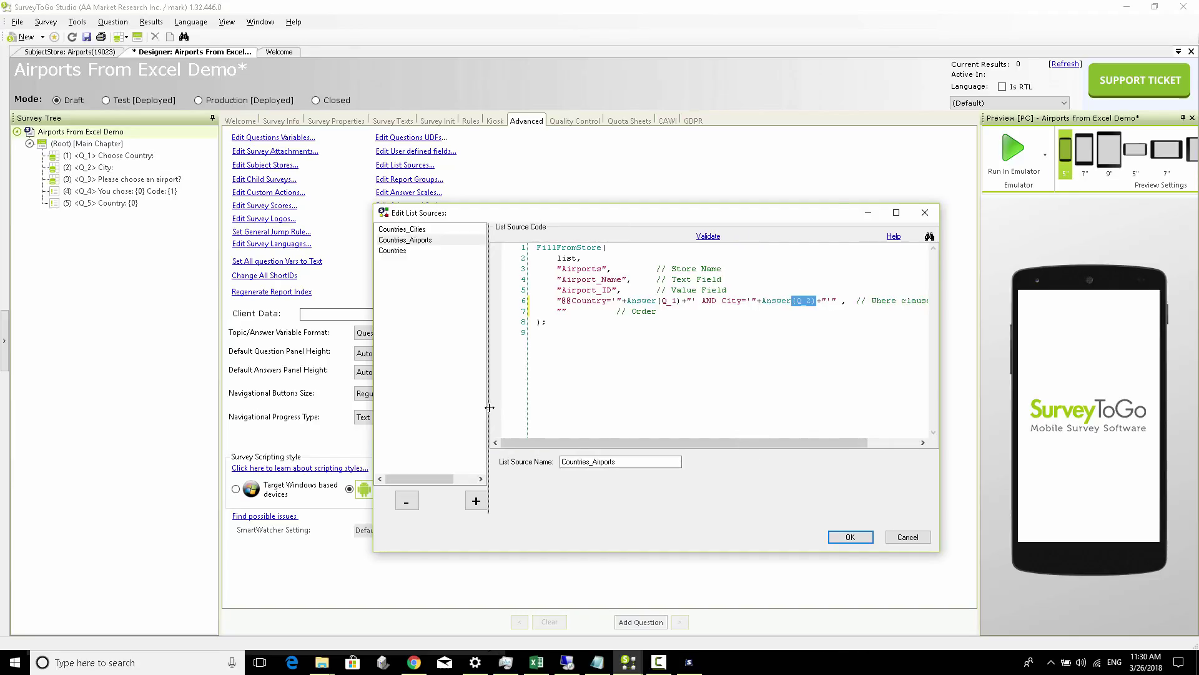
pyautogui.click(763, 300)
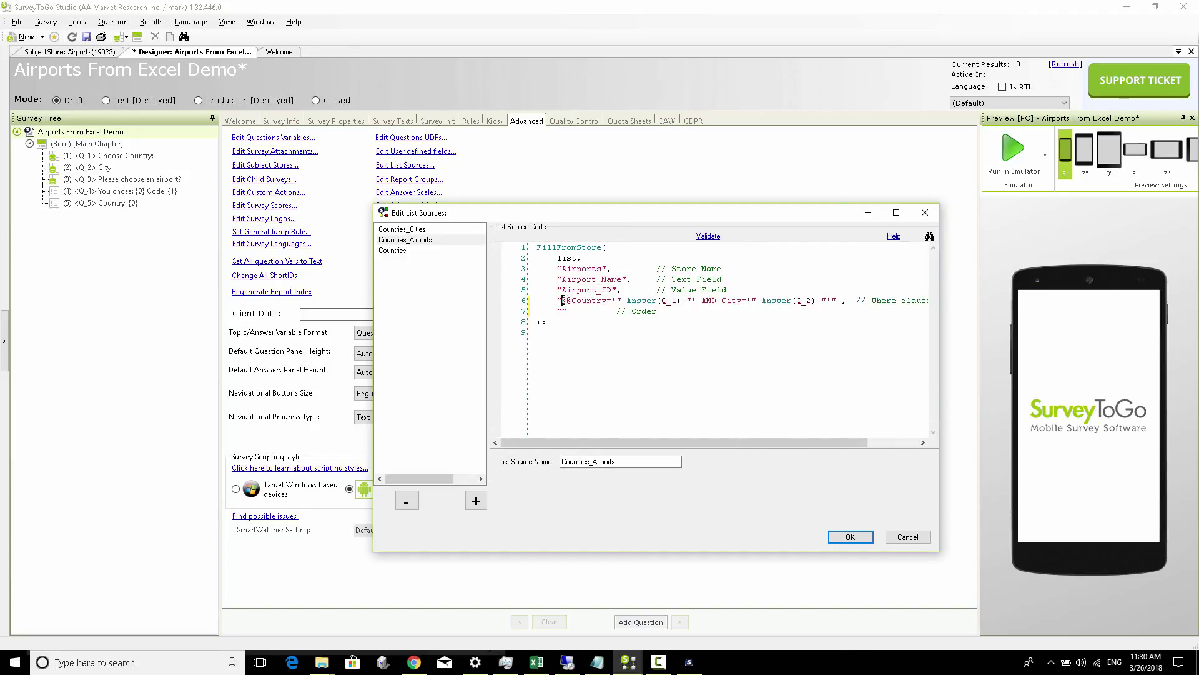
pyautogui.moveTo(563, 300); pyautogui.dragTo(572, 301)
pyautogui.click(599, 300)
pyautogui.moveTo(698, 302); pyautogui.dragTo(567, 301)
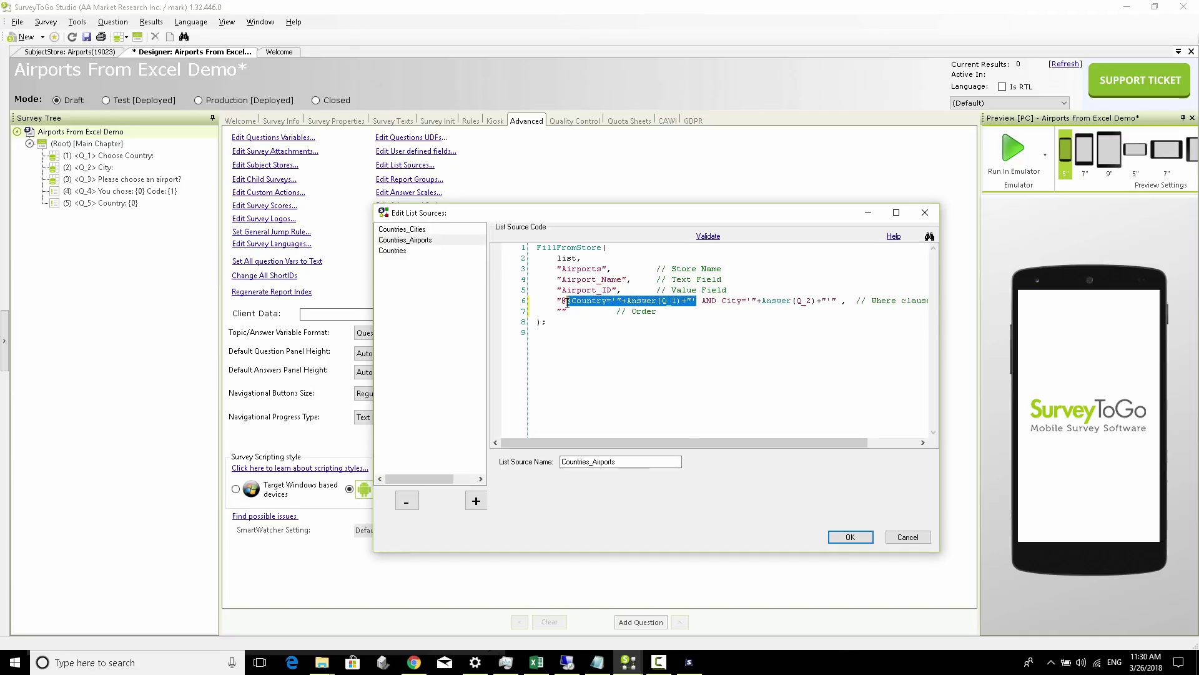
pyautogui.click(704, 301)
pyautogui.doubleClick(706, 301)
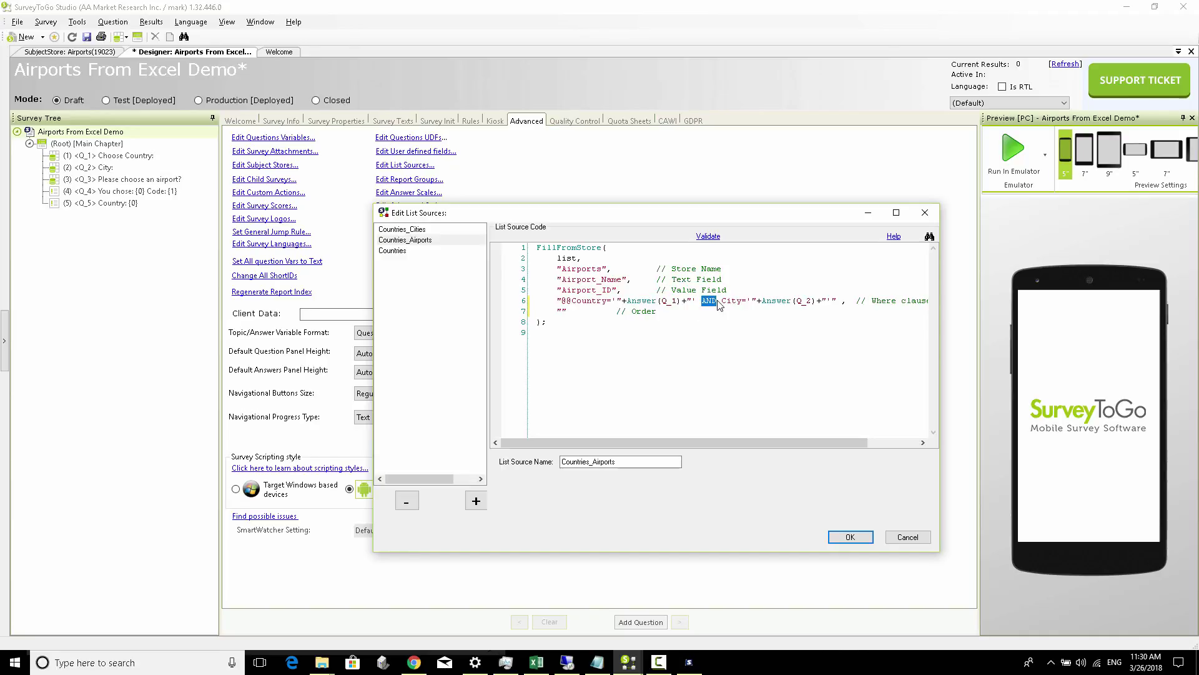
pyautogui.moveTo(560, 301); pyautogui.dragTo(572, 303)
pyautogui.click(567, 302)
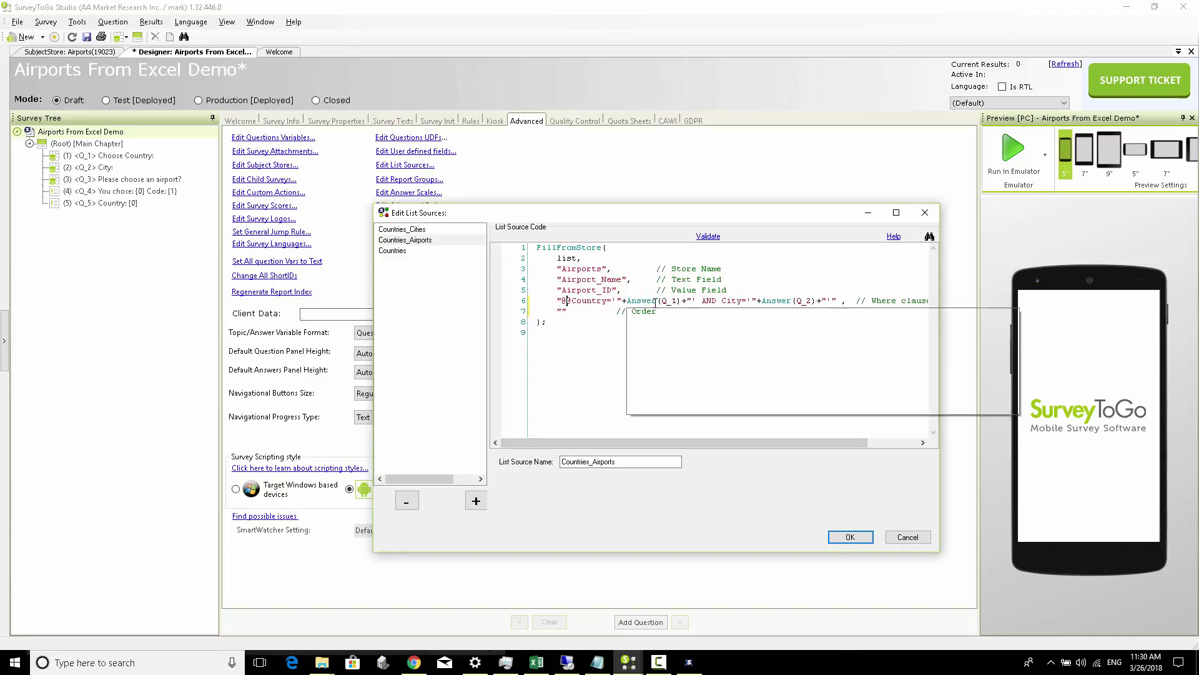
pyautogui.moveTo(559, 298); pyautogui.dragTo(573, 302)
pyautogui.click(579, 303)
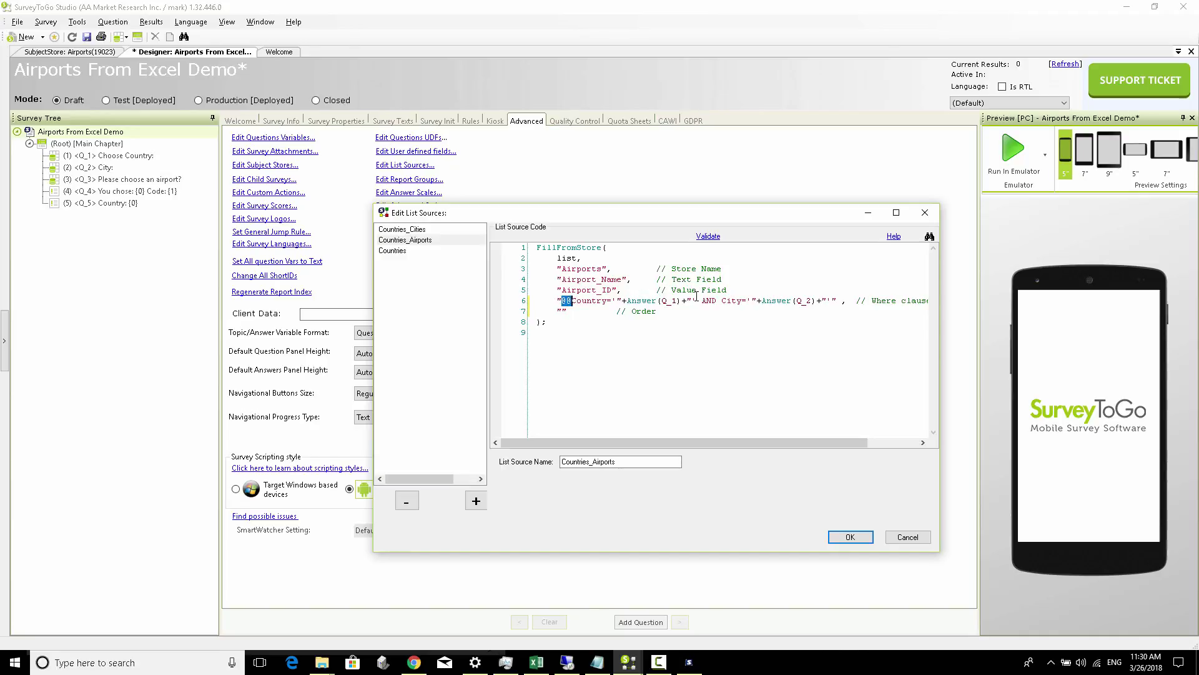
pyautogui.moveTo(701, 302); pyautogui.dragTo(848, 304)
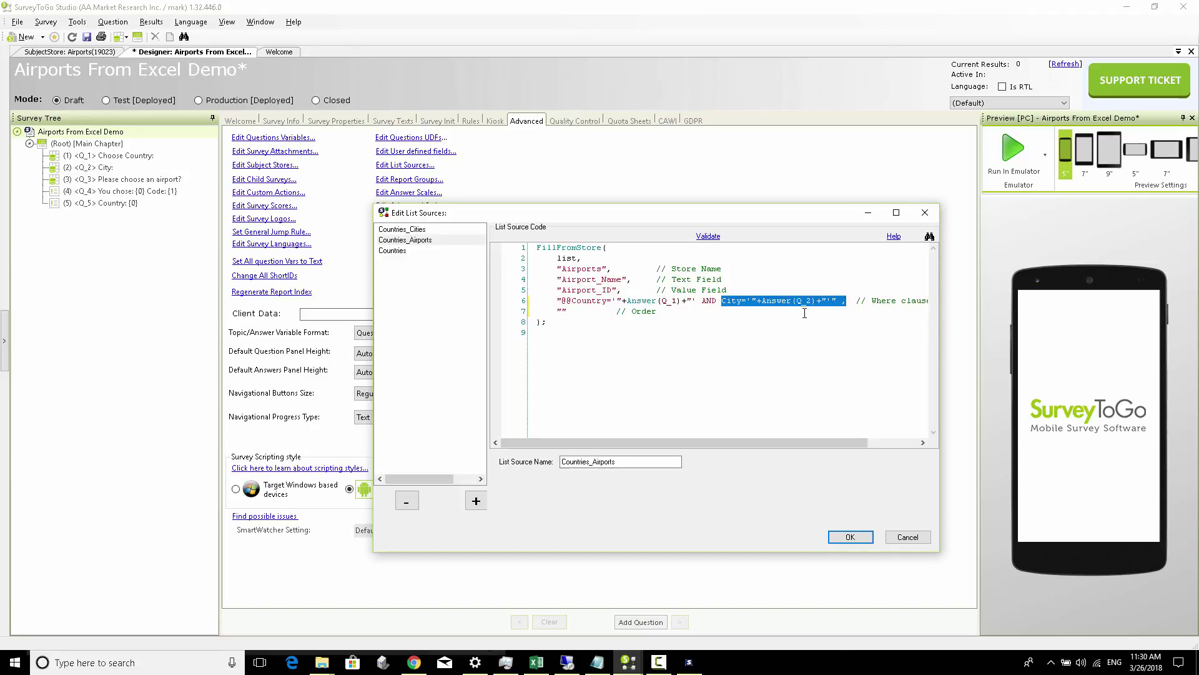
pyautogui.click(805, 303)
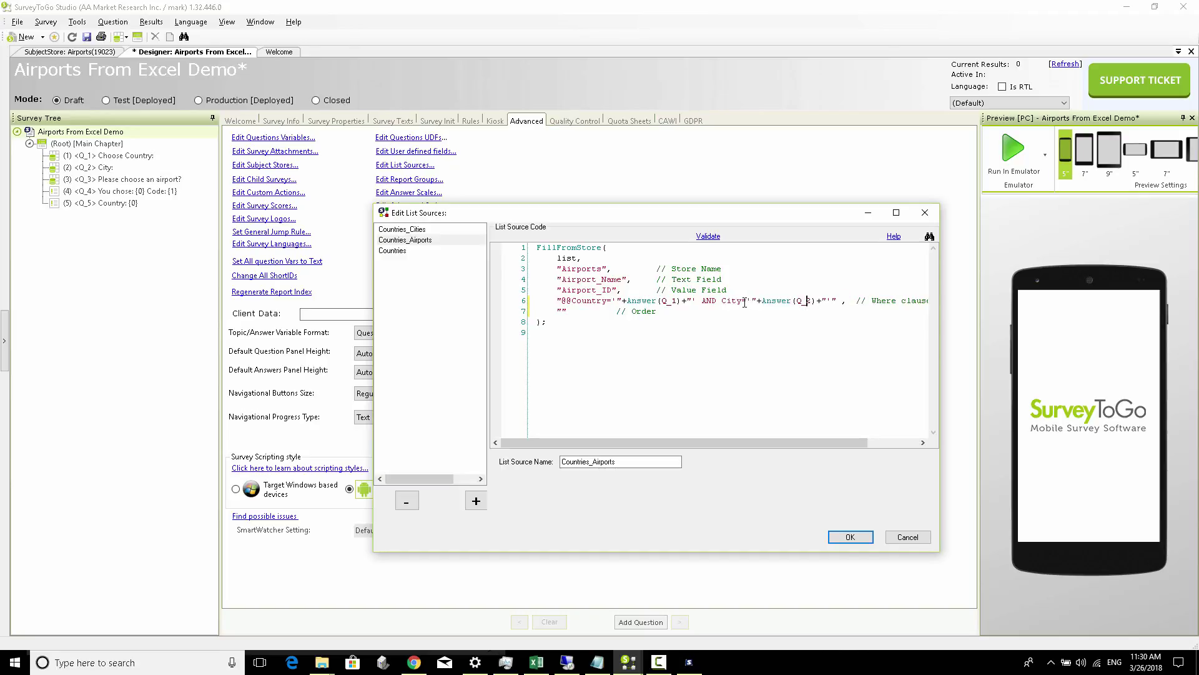
pyautogui.moveTo(747, 301); pyautogui.dragTo(752, 302)
pyautogui.click(747, 302)
# Confirm the list source edit and apply the survey changes to the running emulator to check the airport list.
pyautogui.click(850, 537)
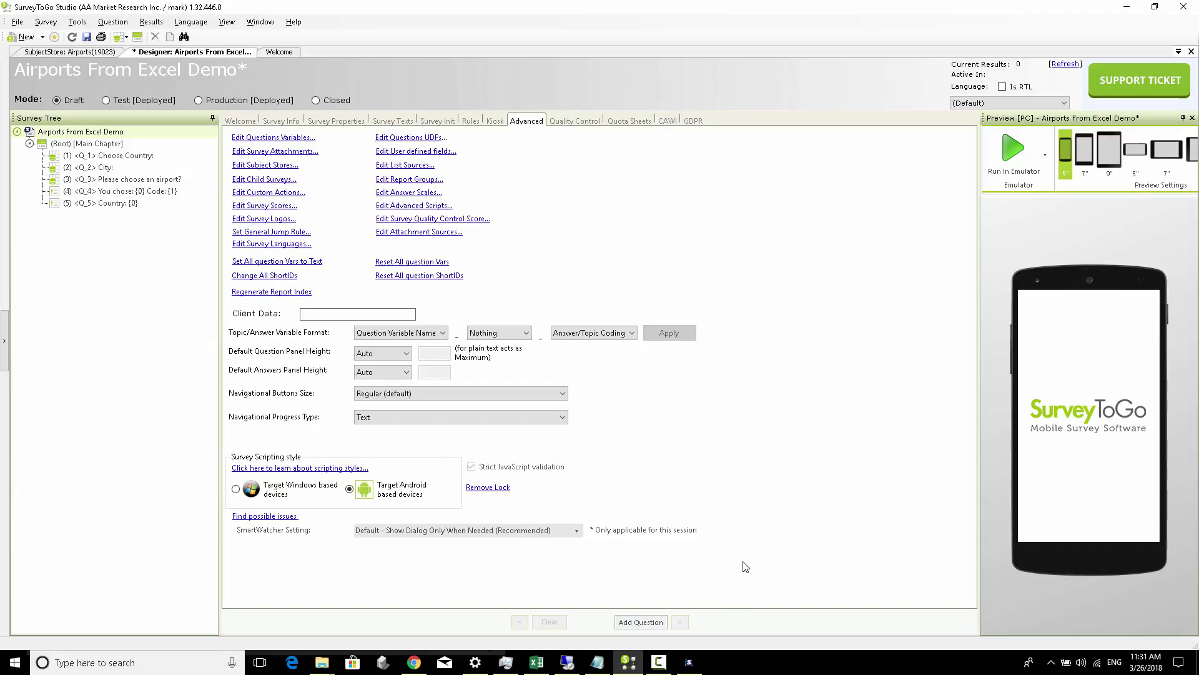
pyautogui.click(690, 661)
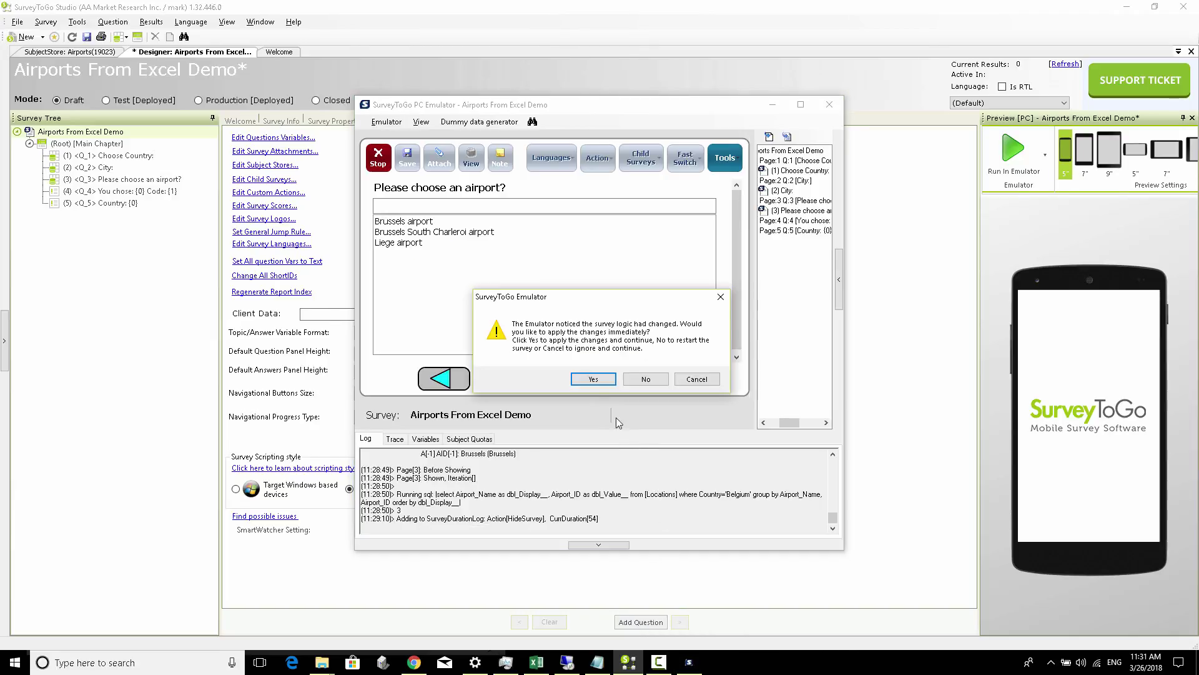
pyautogui.click(592, 380)
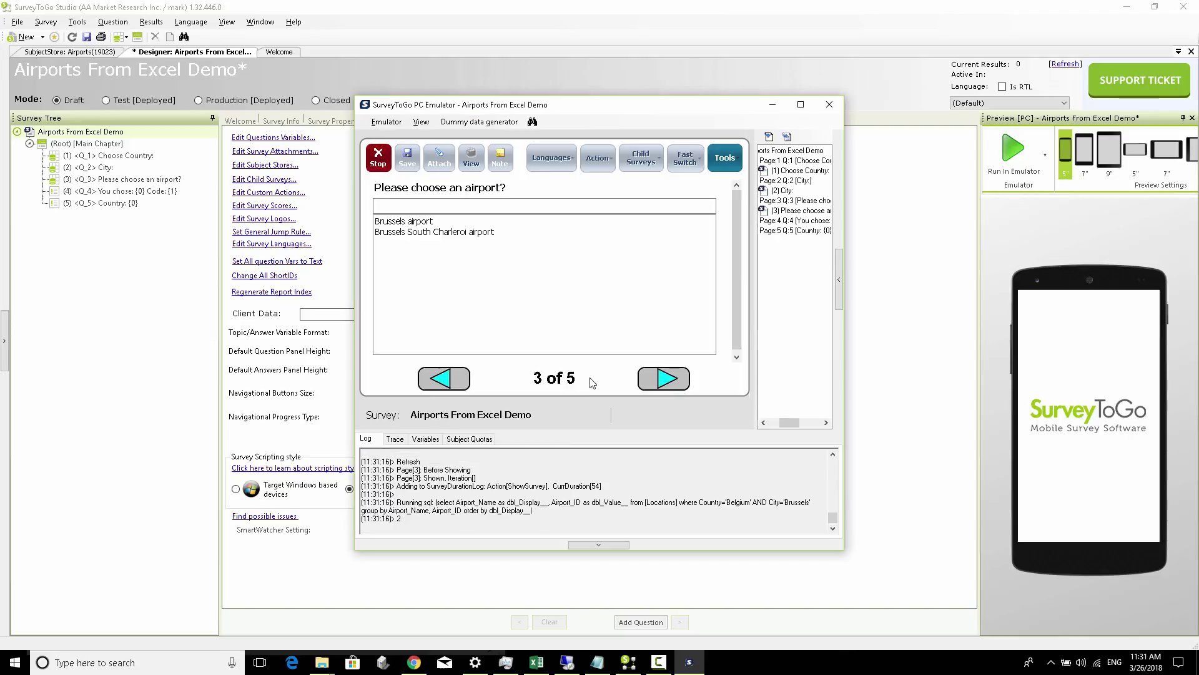
# Restart the survey in the emulator, filter the countries by "Be", and choose Belgium and Brussels to check the airports.
pyautogui.click(449, 373)
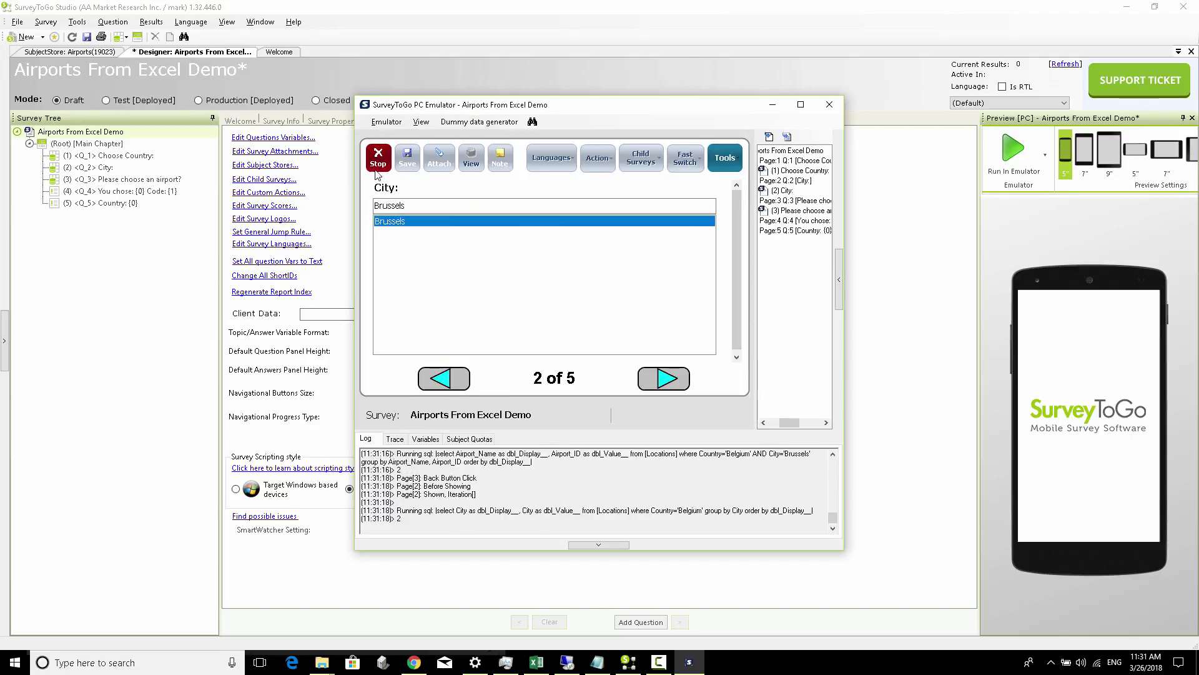
pyautogui.click(386, 122)
pyautogui.click(384, 133)
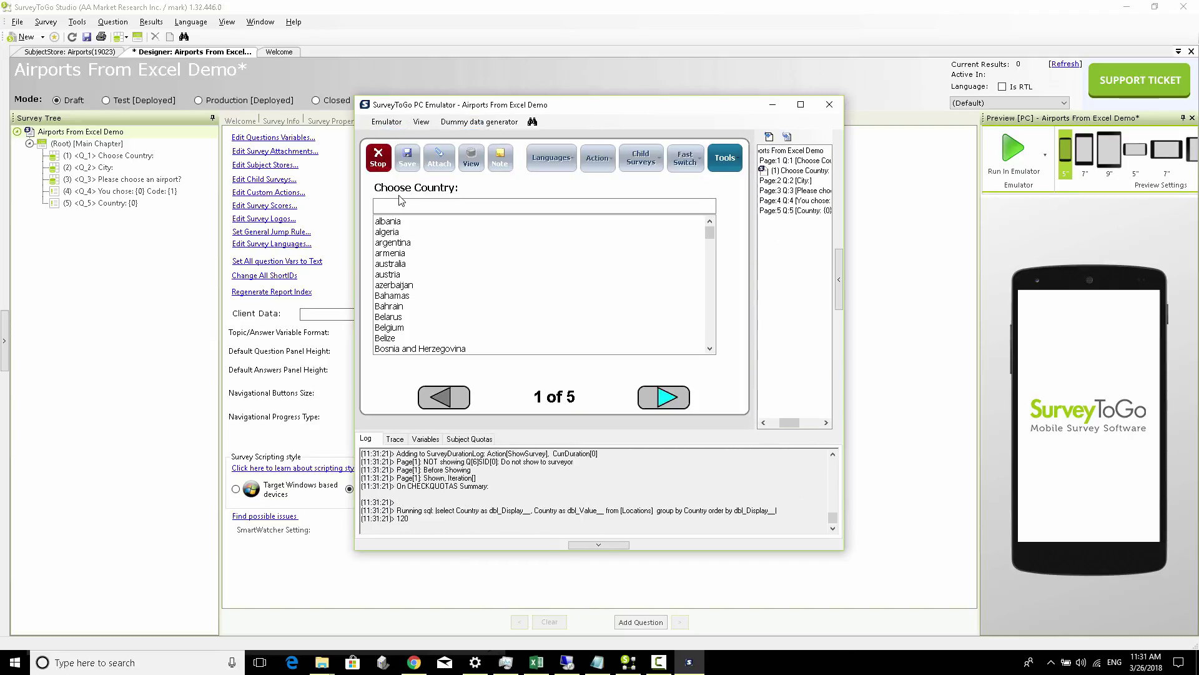
pyautogui.write('be')
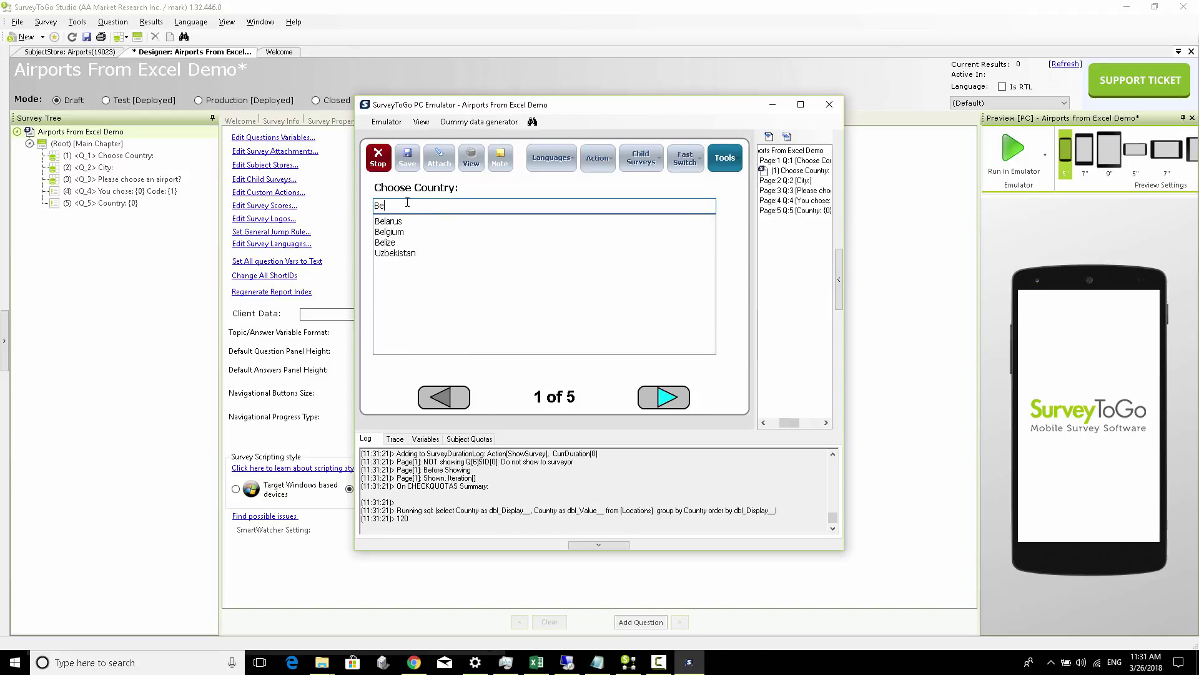
pyautogui.click(406, 232)
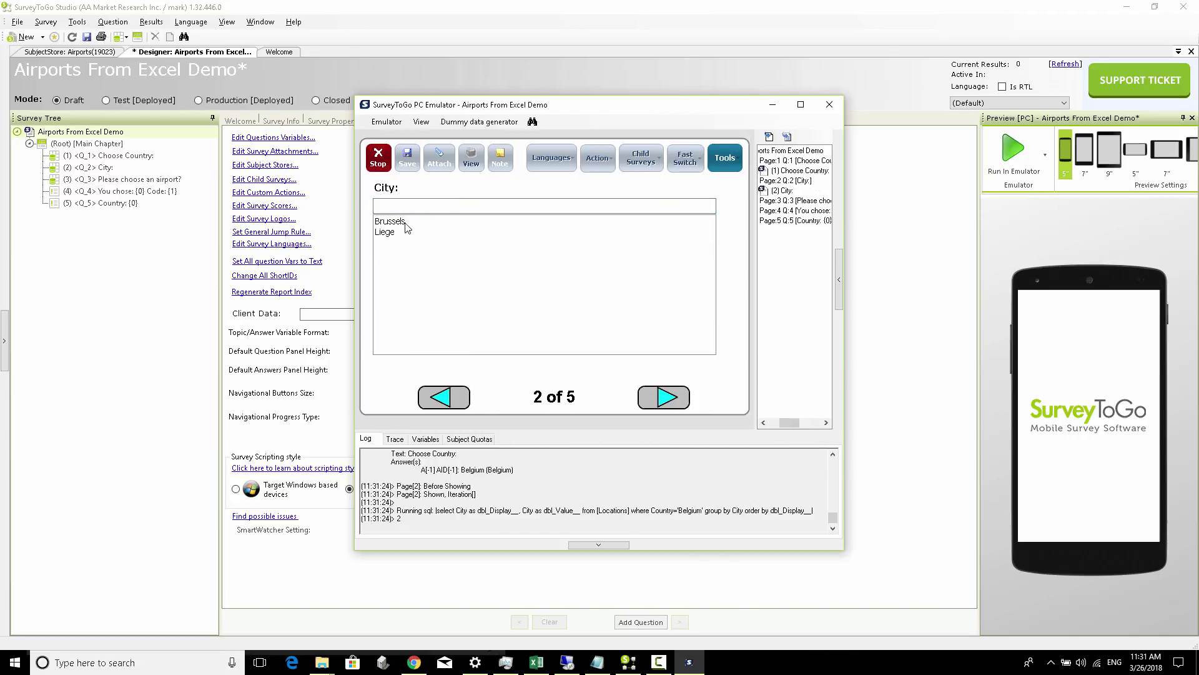
pyautogui.click(405, 224)
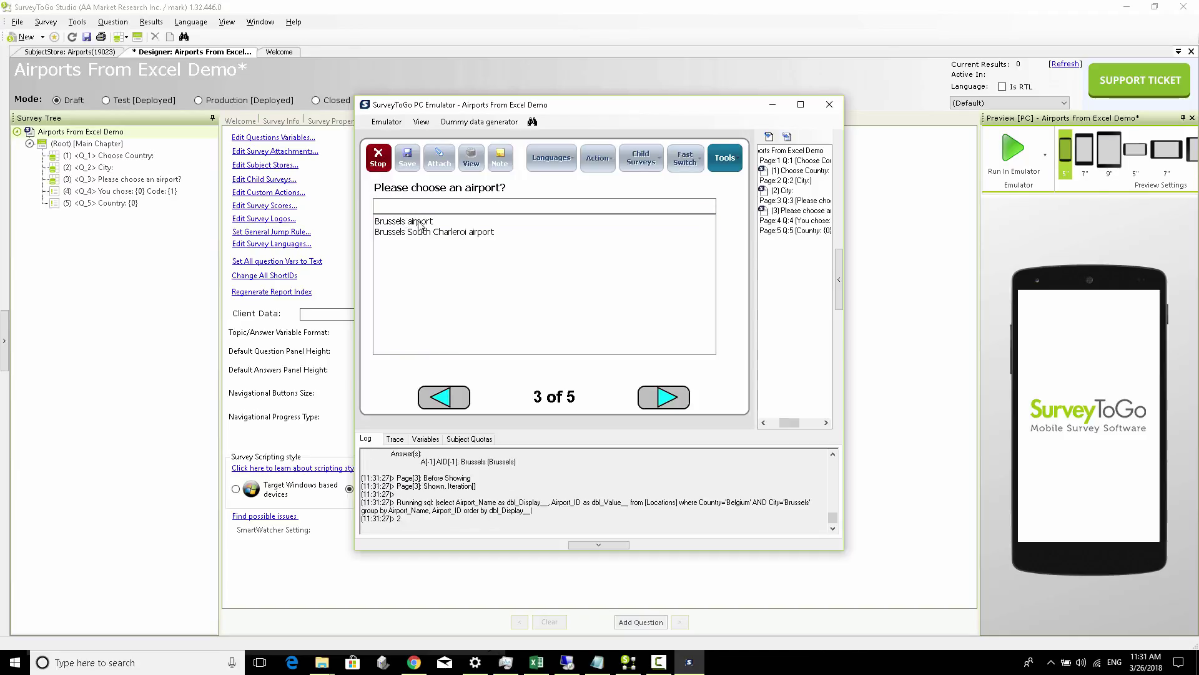
# Go back to the City question, clear Brussels and choose Liege to check its airport list.
pyautogui.click(453, 403)
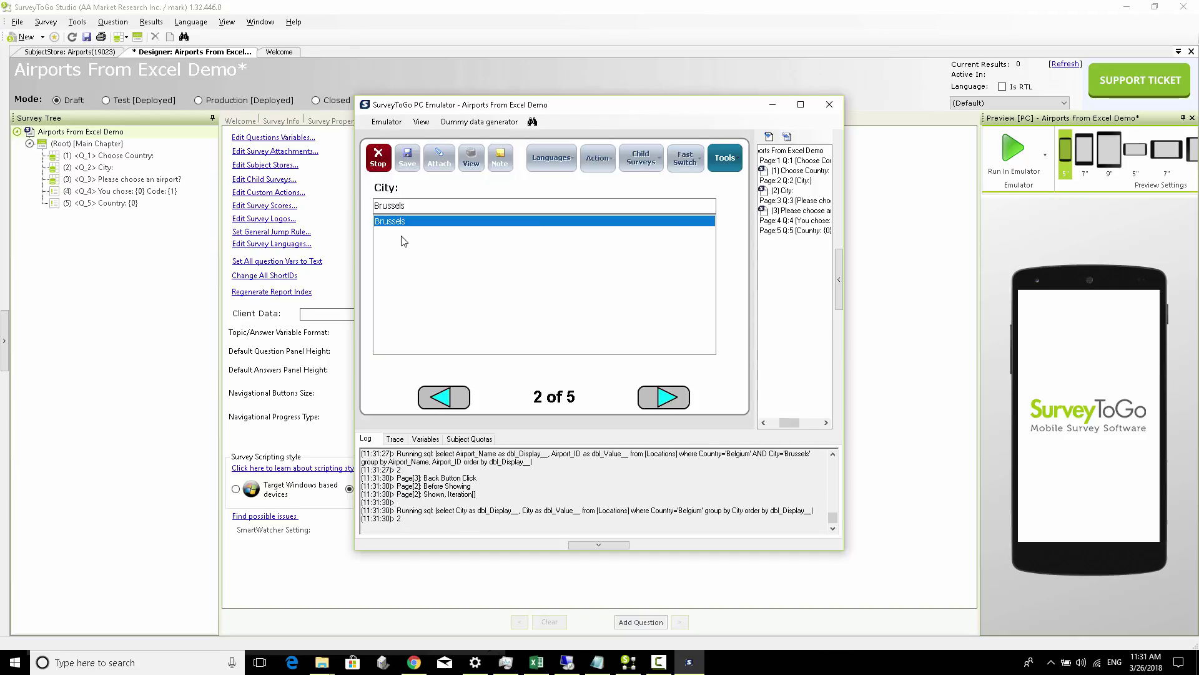
pyautogui.moveTo(408, 207); pyautogui.dragTo(373, 201)
pyautogui.write('L')
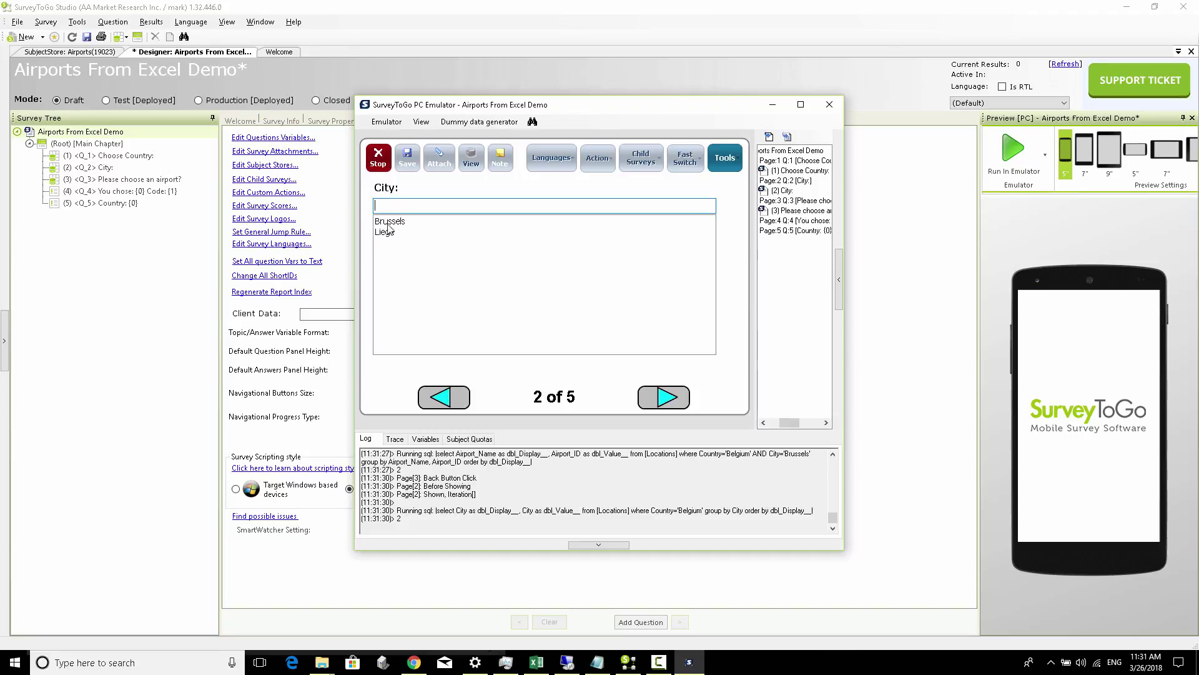
pyautogui.click(391, 231)
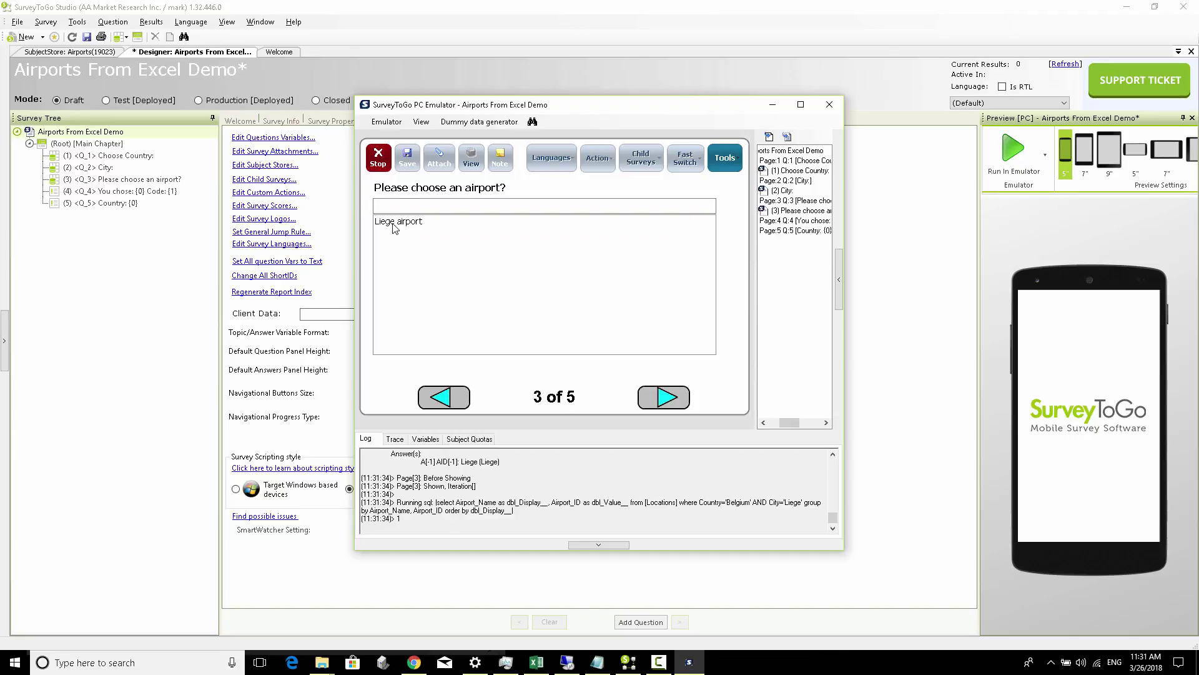